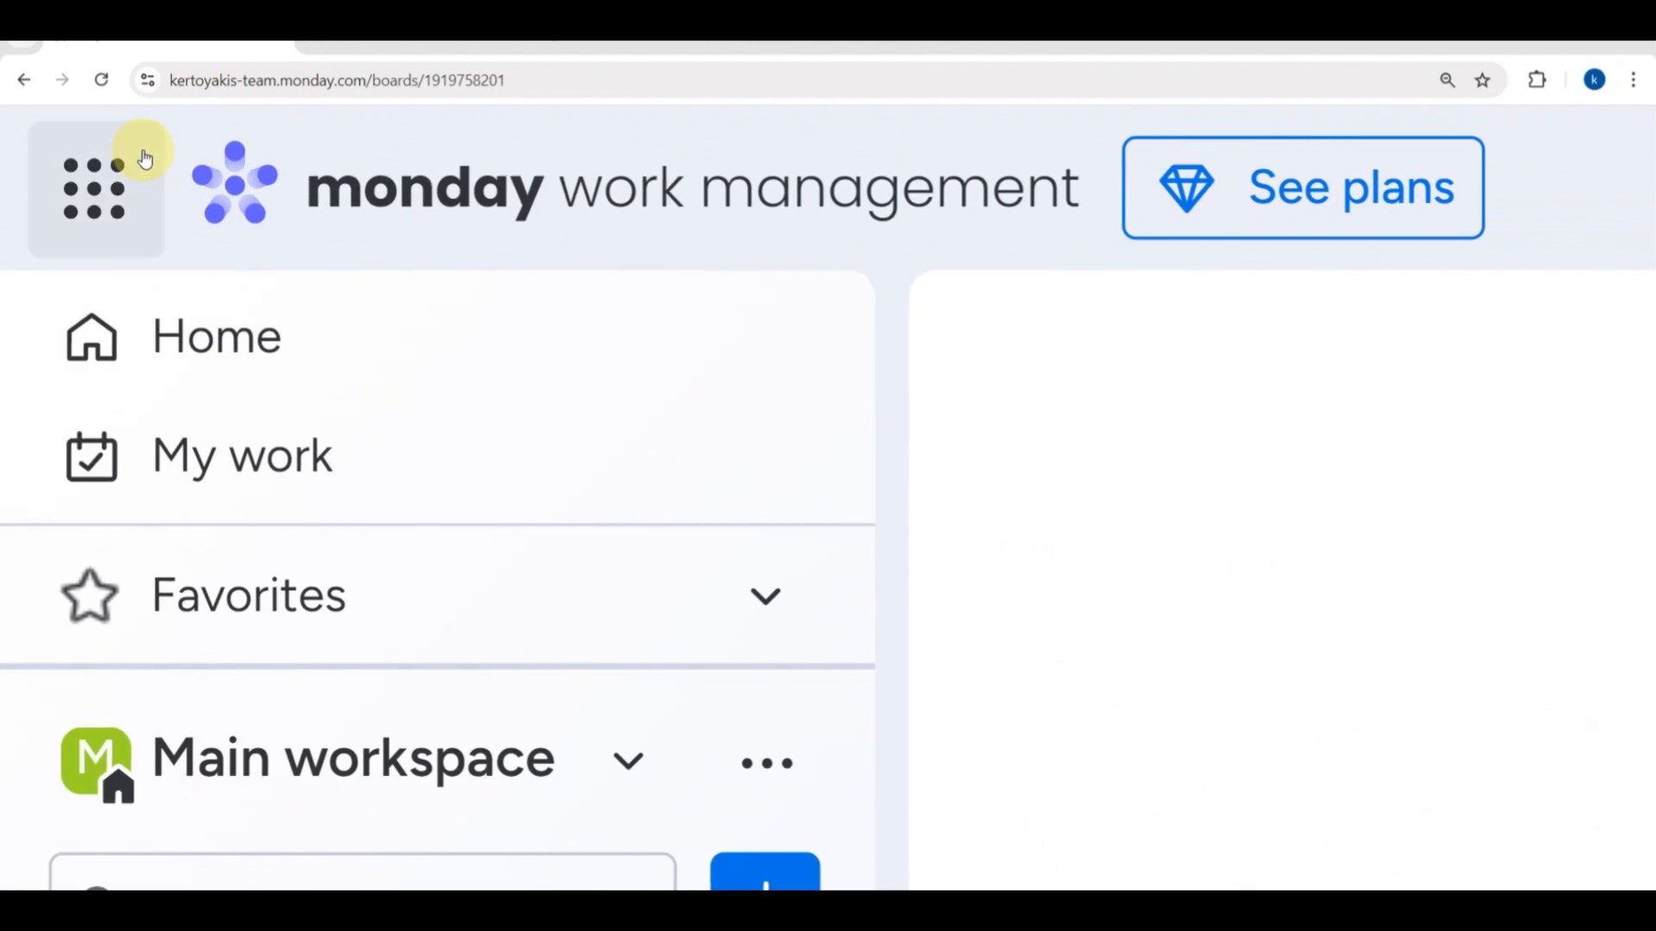
Step: View the work management home page and the My work page
{"action": "key", "text": "ctrl+minus"}
{"action": "key", "text": "ctrl+minus"}
{"action": "key", "text": "ctrl+minus"}
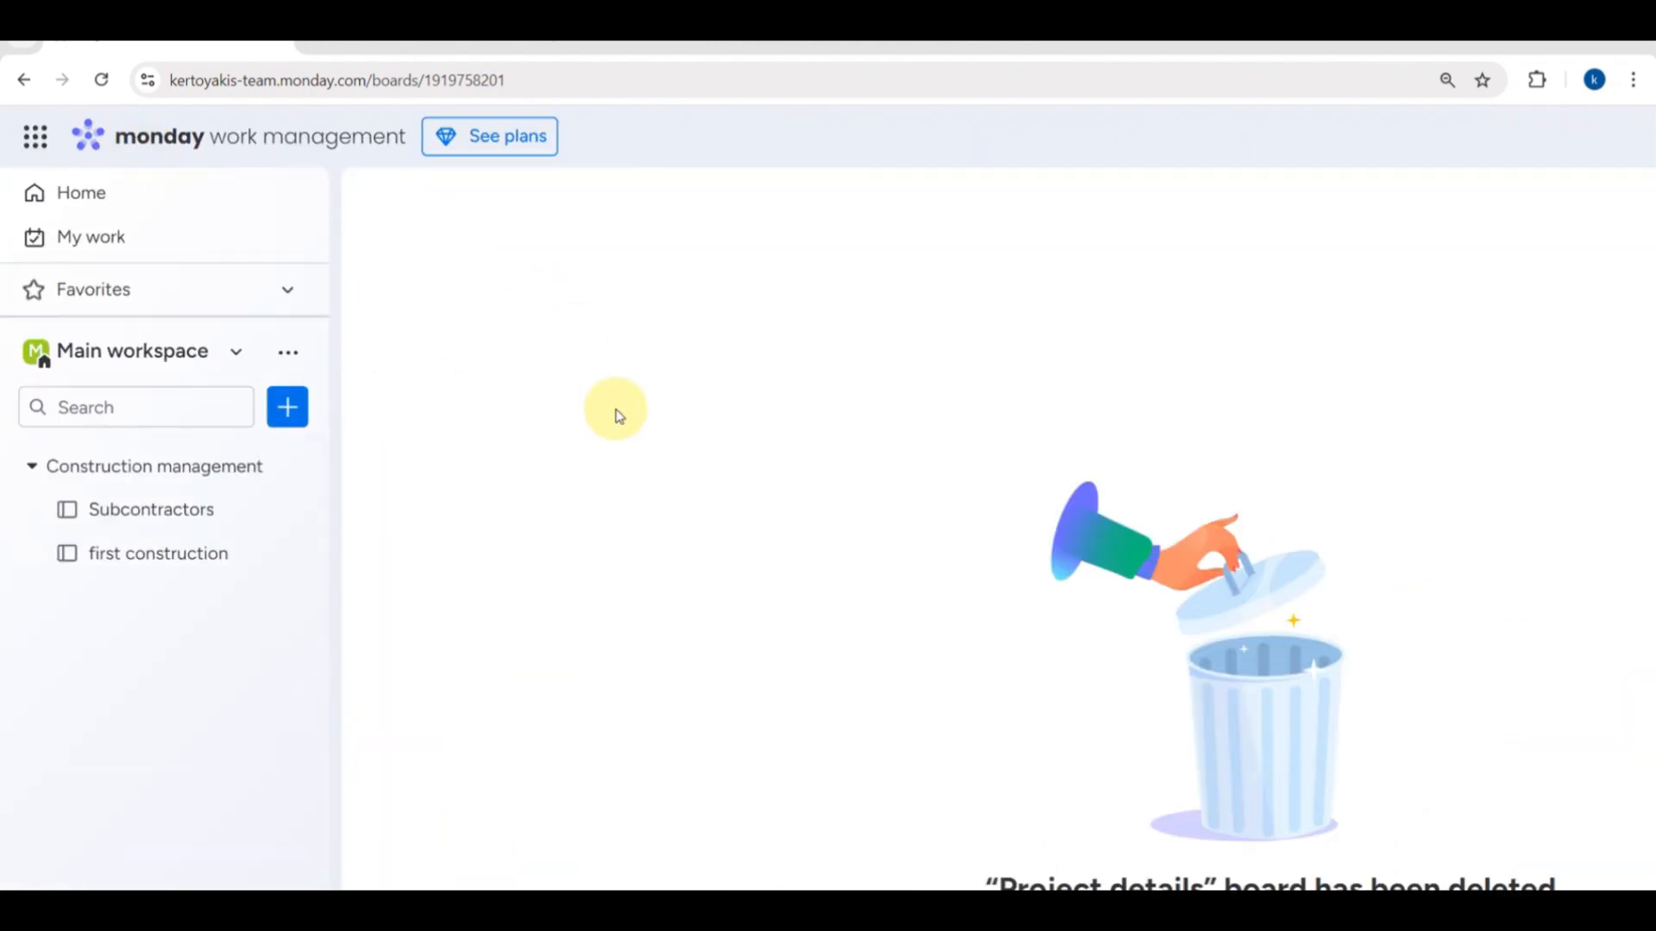
{"action": "left_click", "coordinate": [129, 140]}
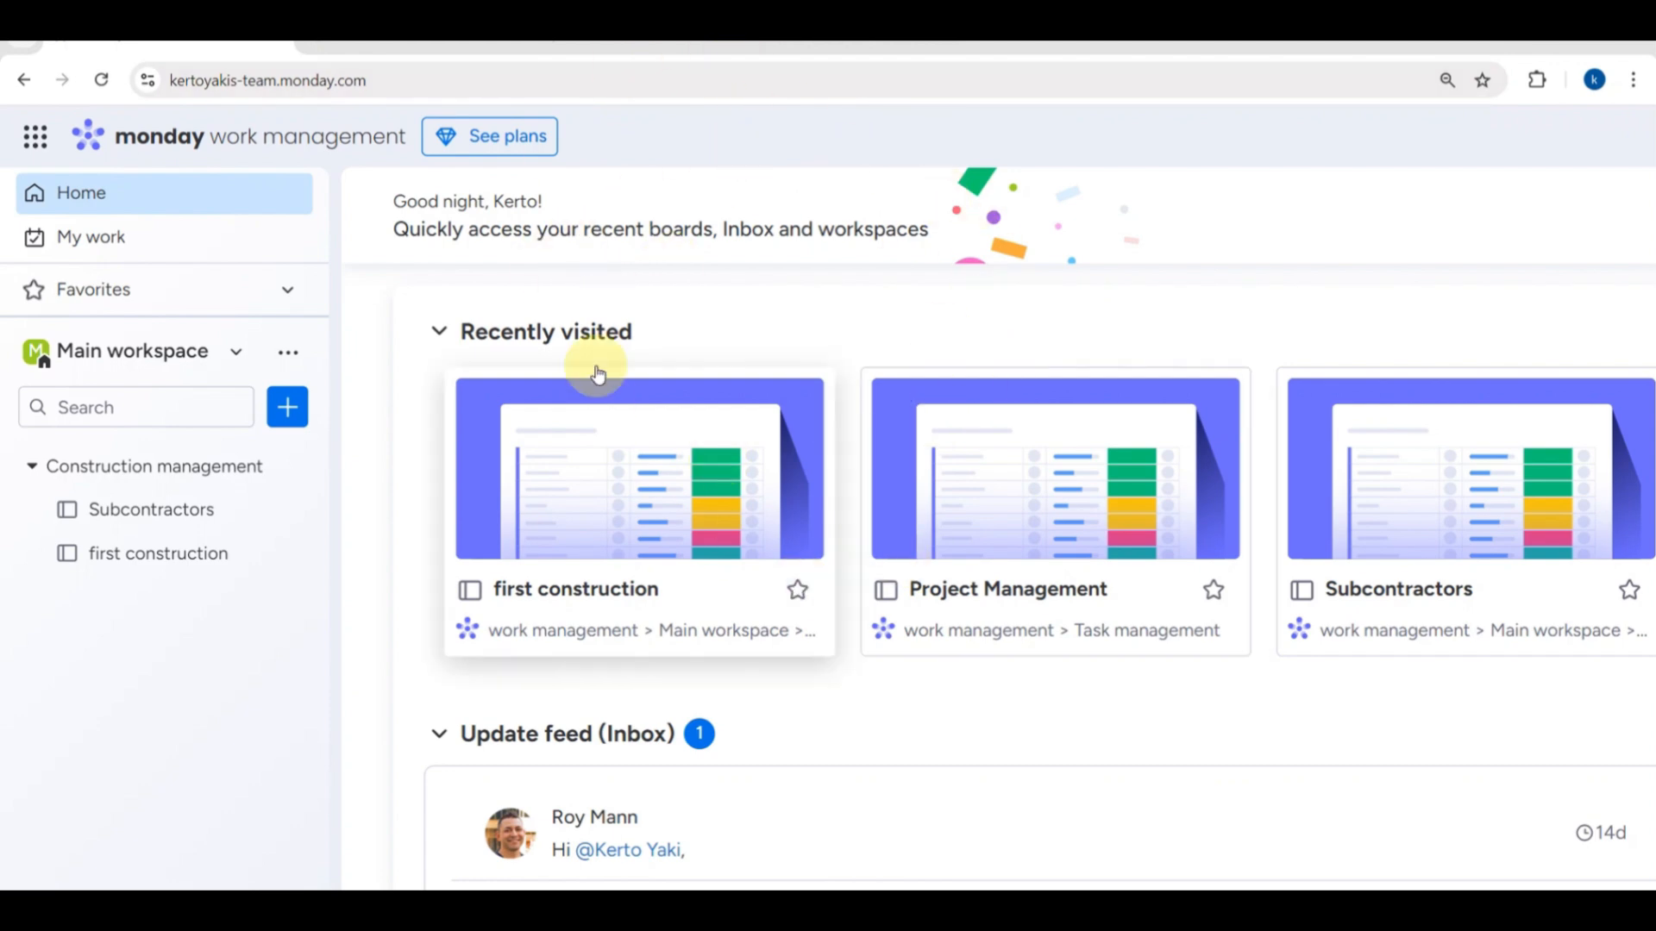
{"action": "scroll", "coordinate": [776, 384], "scroll_direction": "down", "scroll_amount": 1}
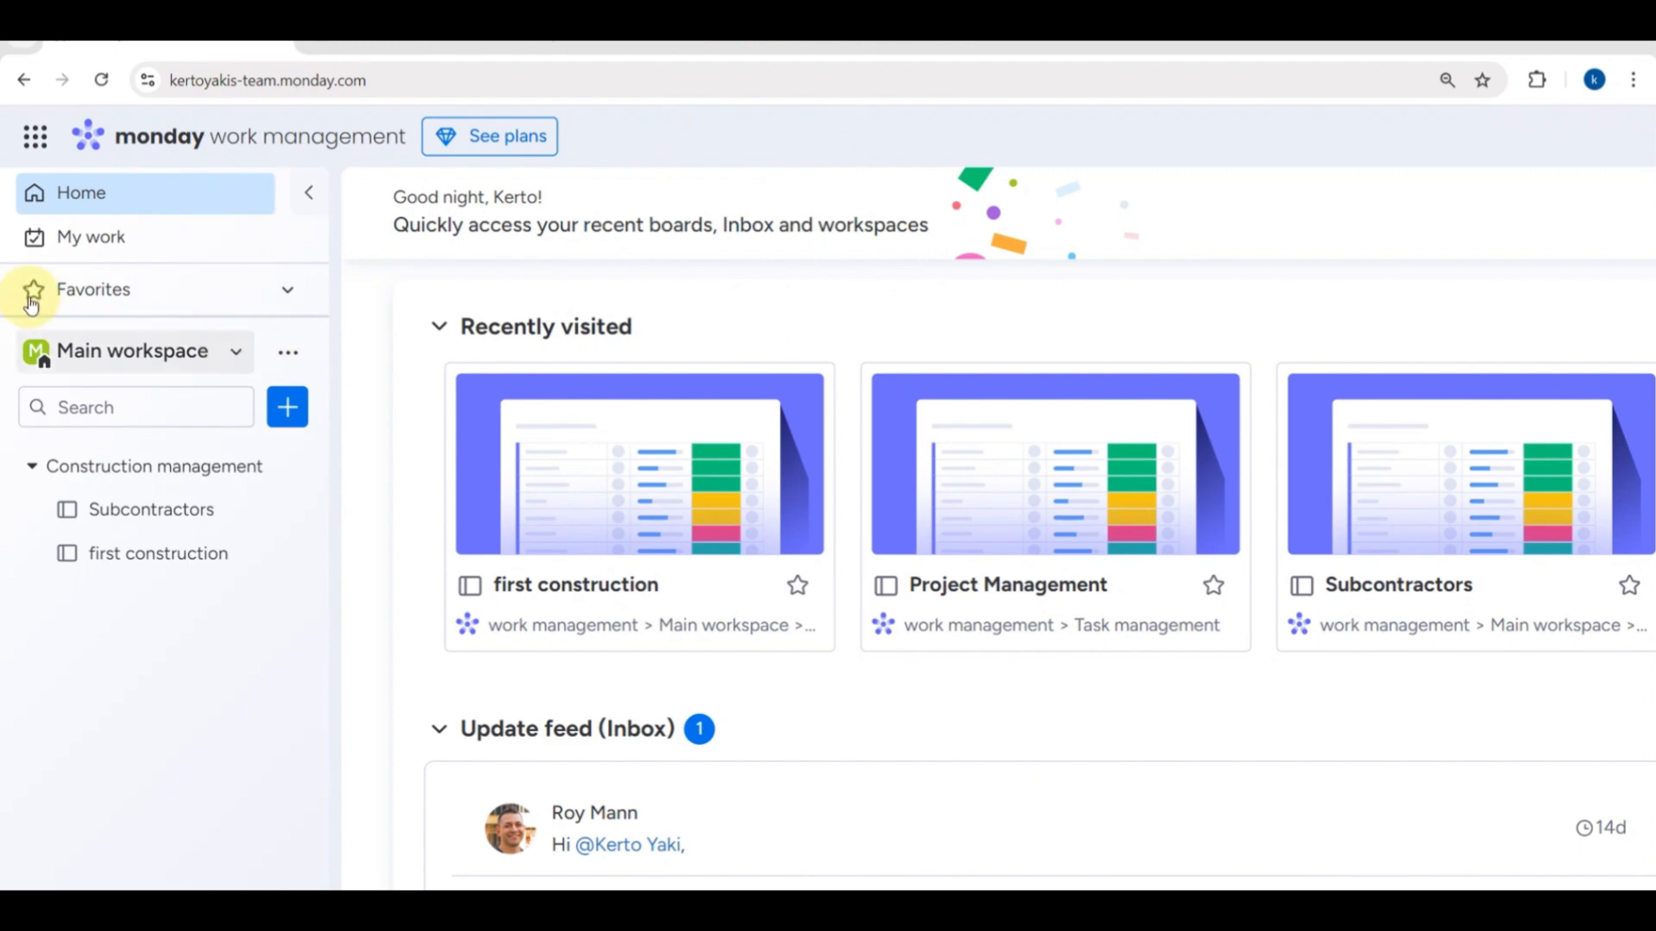
{"action": "scroll", "coordinate": [30, 297], "scroll_direction": "up", "scroll_amount": 5}
{"action": "scroll", "coordinate": [30, 302], "scroll_direction": "down", "scroll_amount": 5}
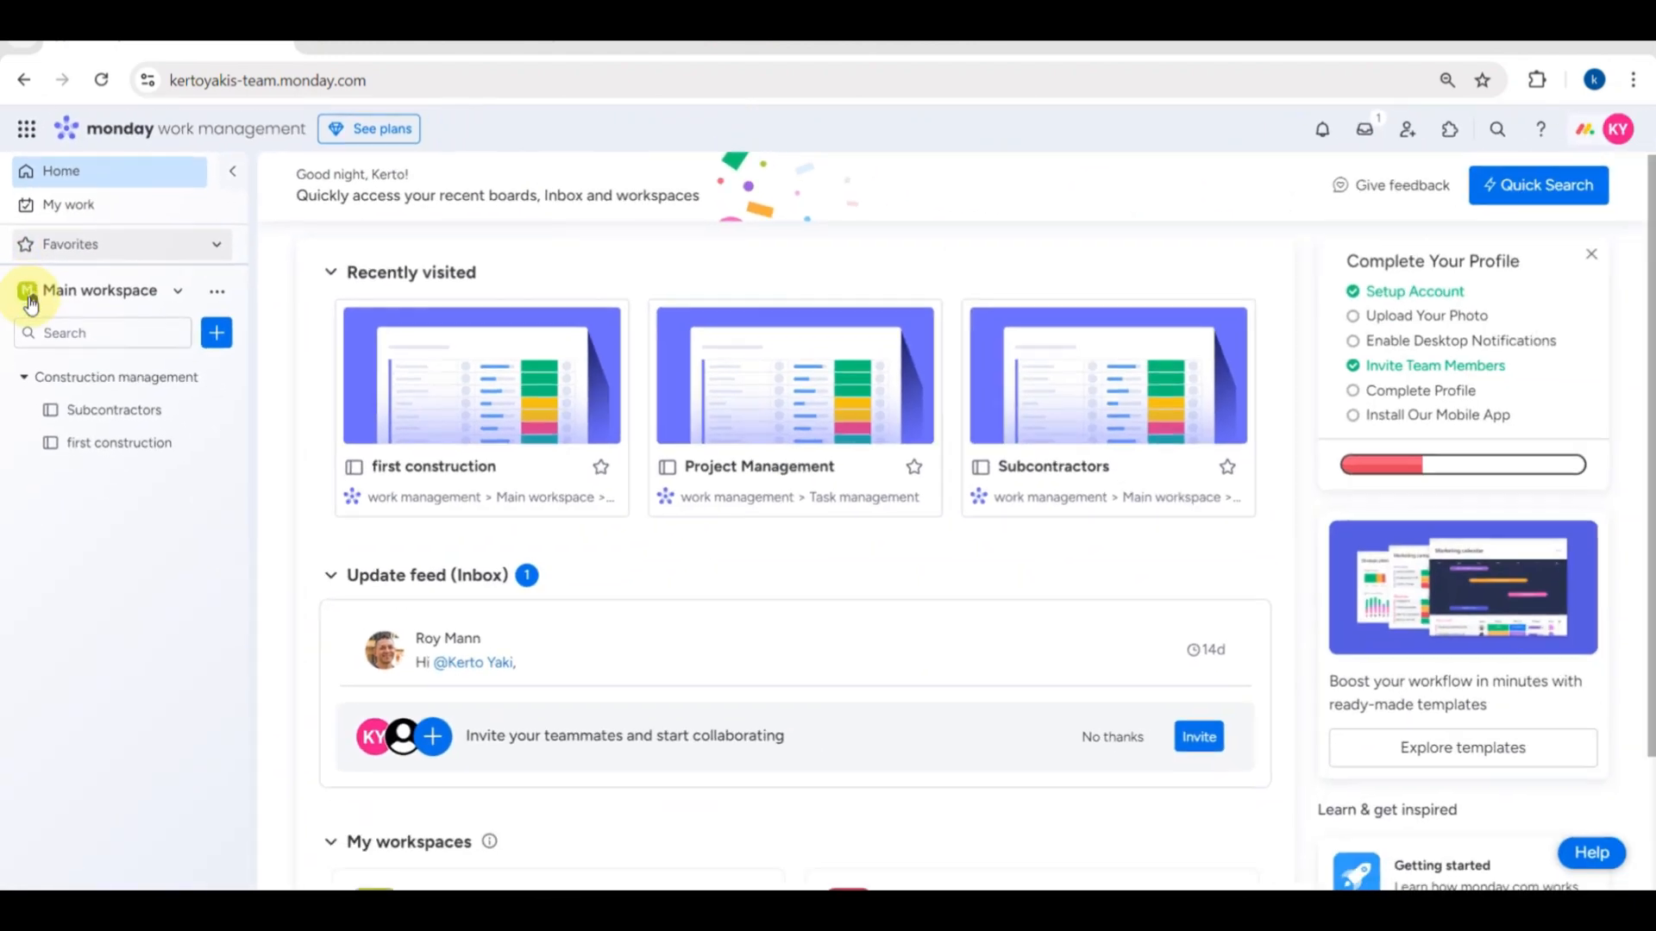
{"action": "left_click", "coordinate": [71, 215]}
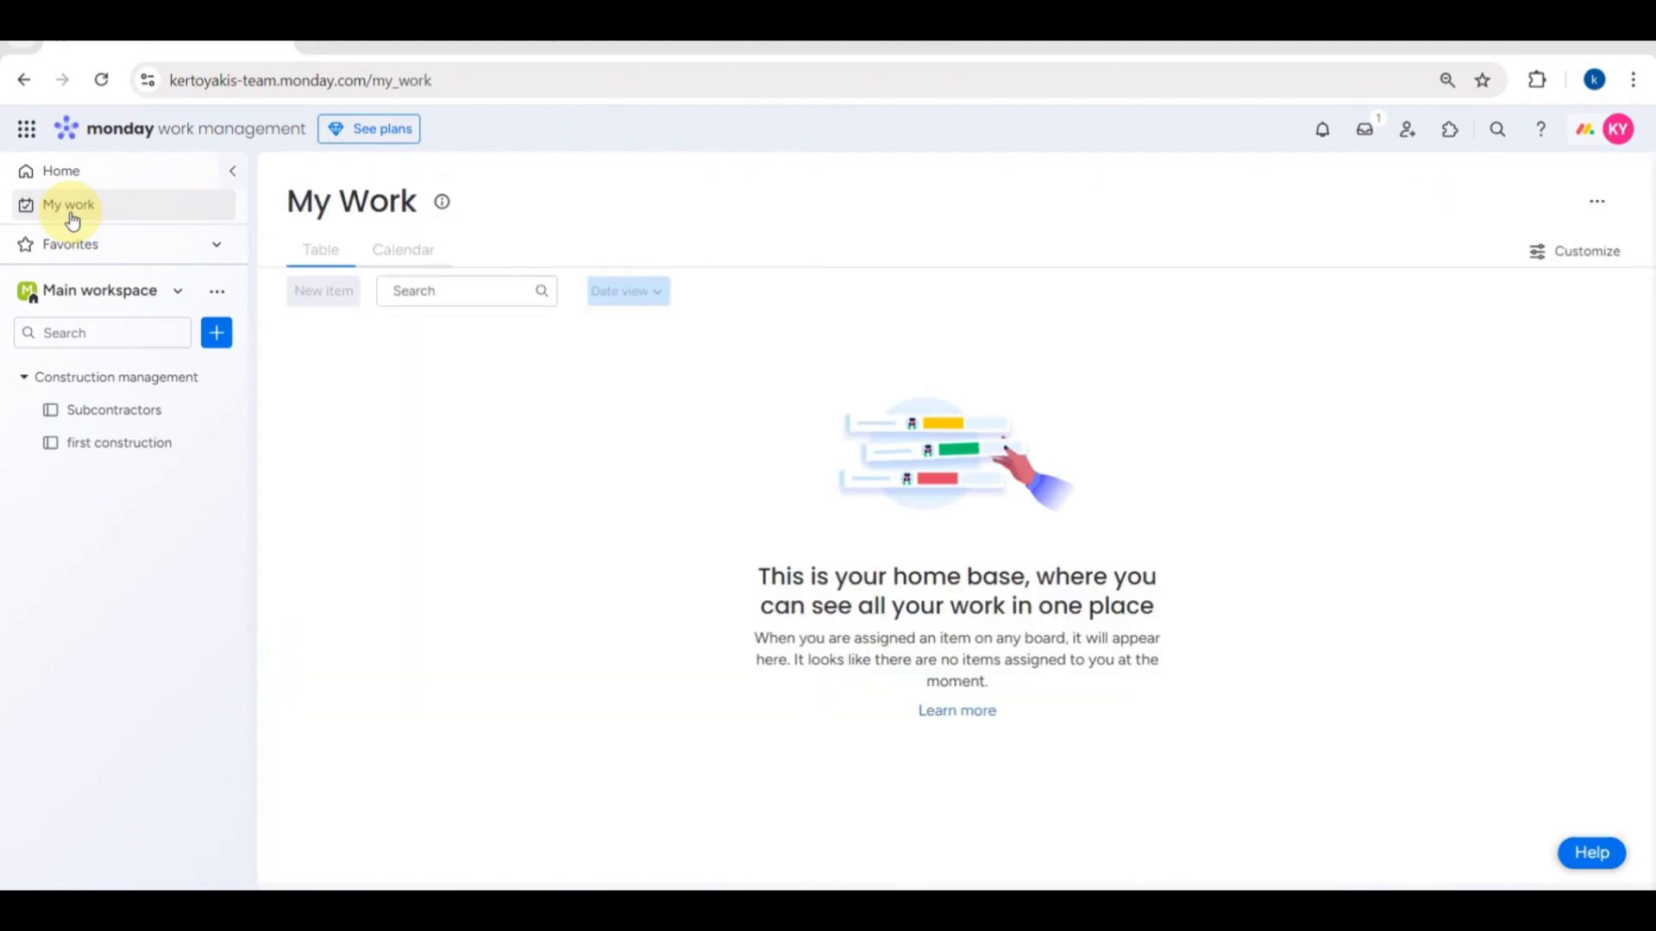
Step: Switch to the Main workspace and open the template center for adding new content
{"action": "left_click", "coordinate": [175, 292]}
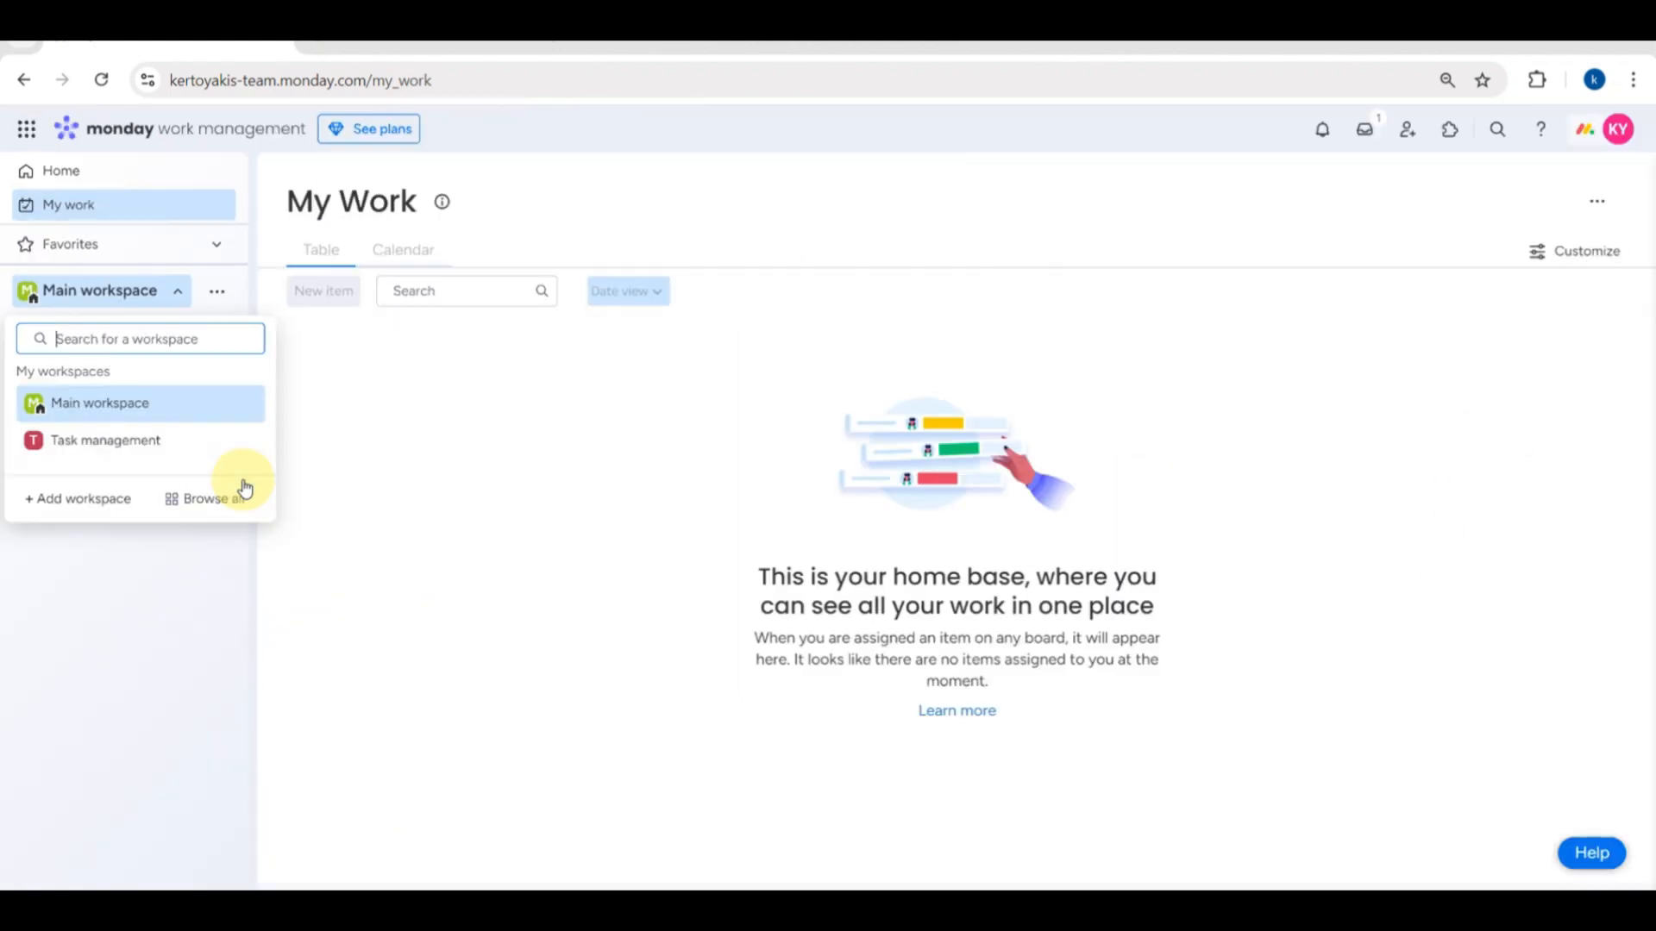
{"action": "left_click", "coordinate": [145, 403]}
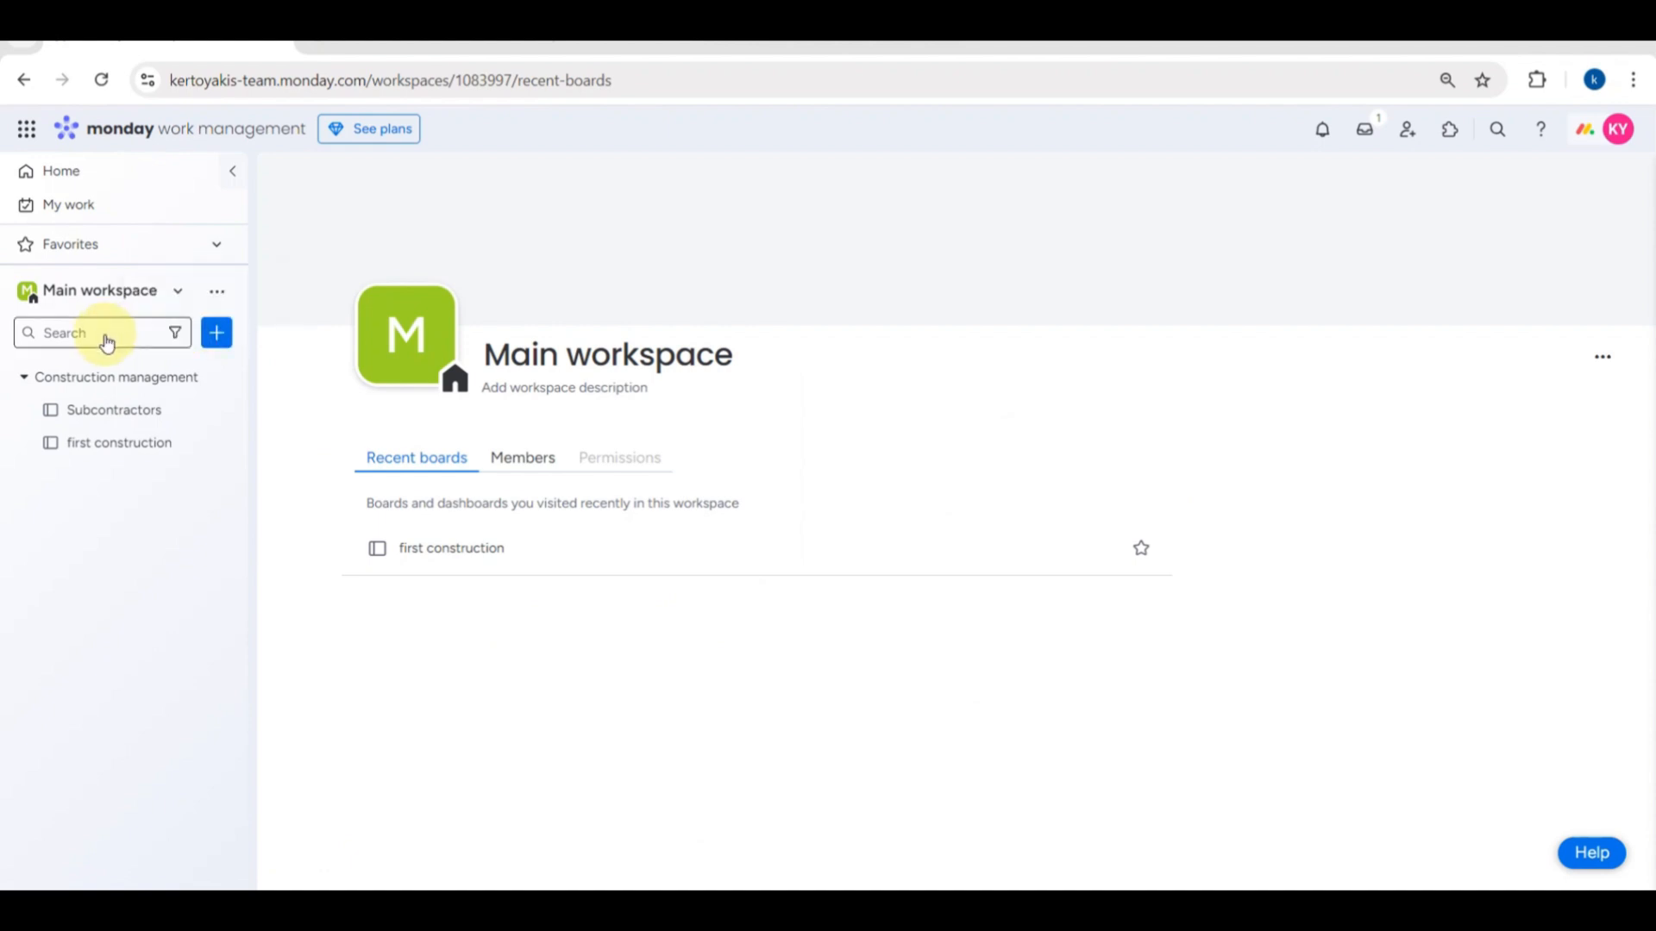
{"action": "left_click", "coordinate": [217, 334]}
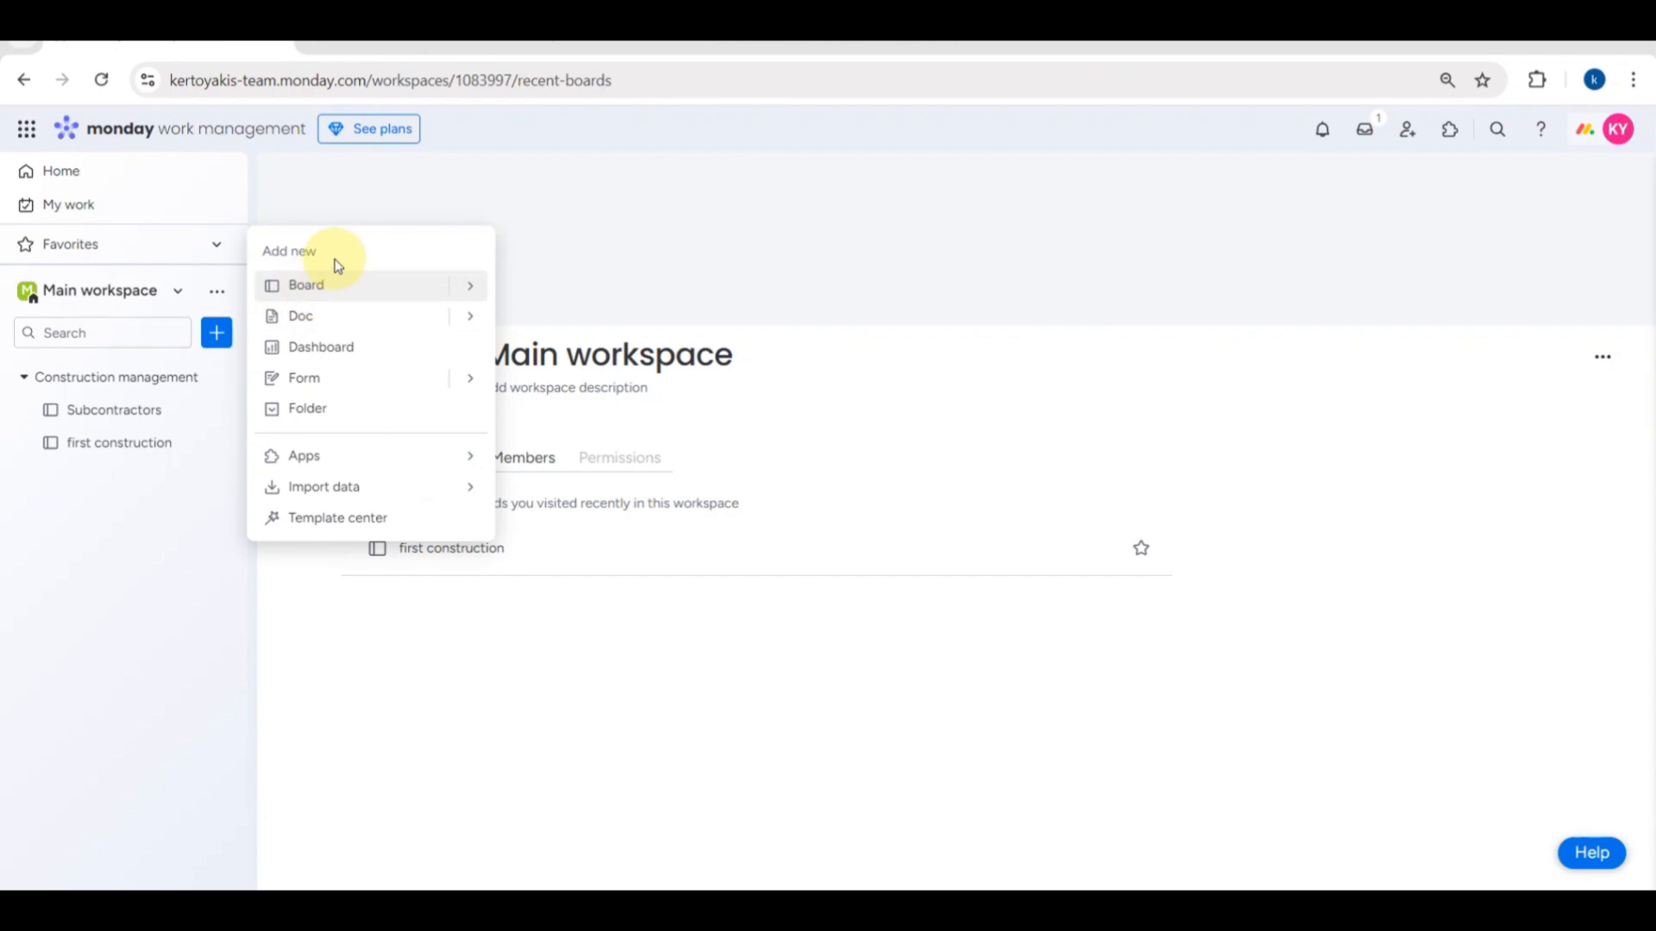
{"action": "scroll", "coordinate": [337, 266], "scroll_direction": "down", "scroll_amount": 1}
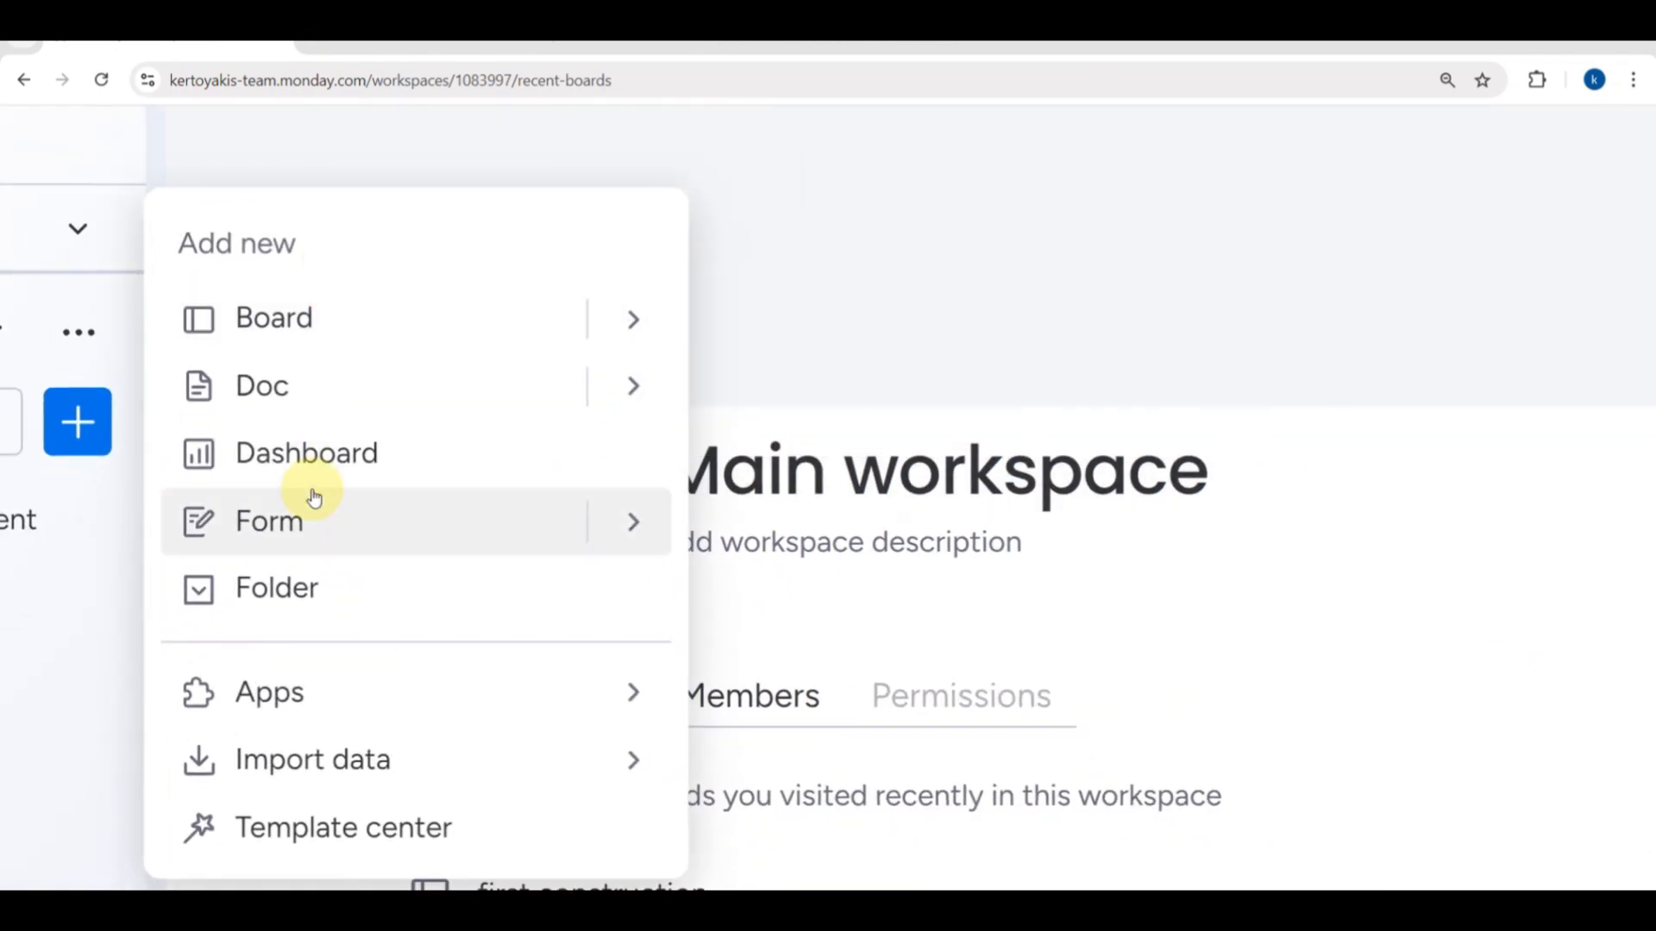
{"action": "scroll", "coordinate": [314, 493], "scroll_direction": "down", "scroll_amount": 3}
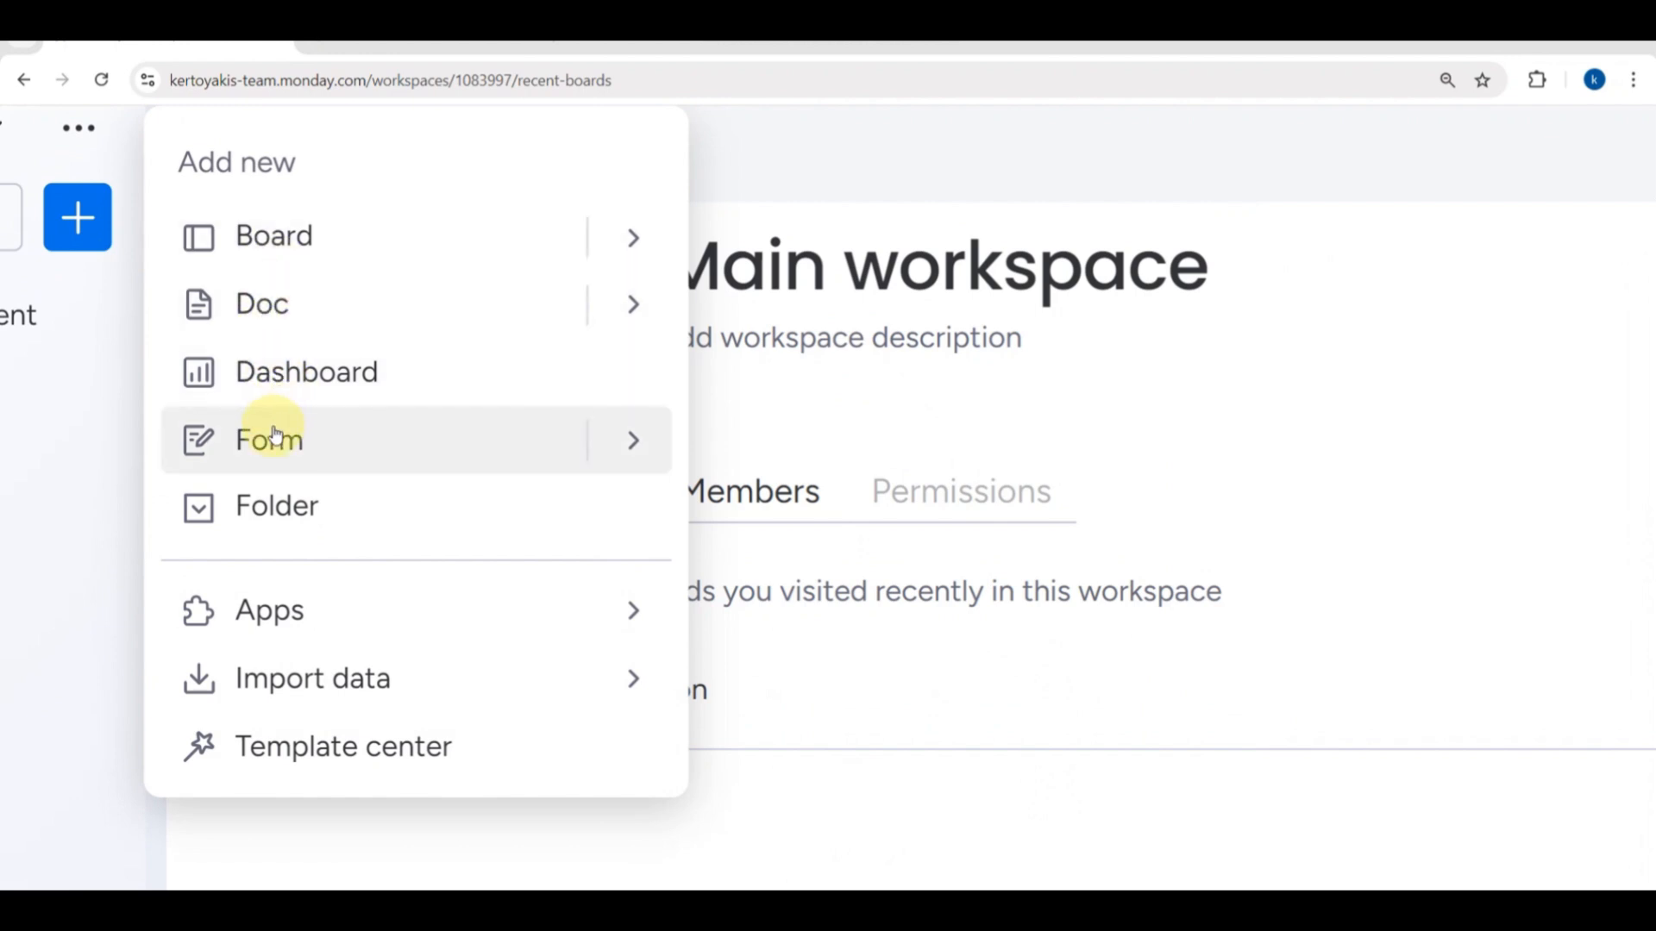
{"action": "mouse_move", "coordinate": [275, 596]}
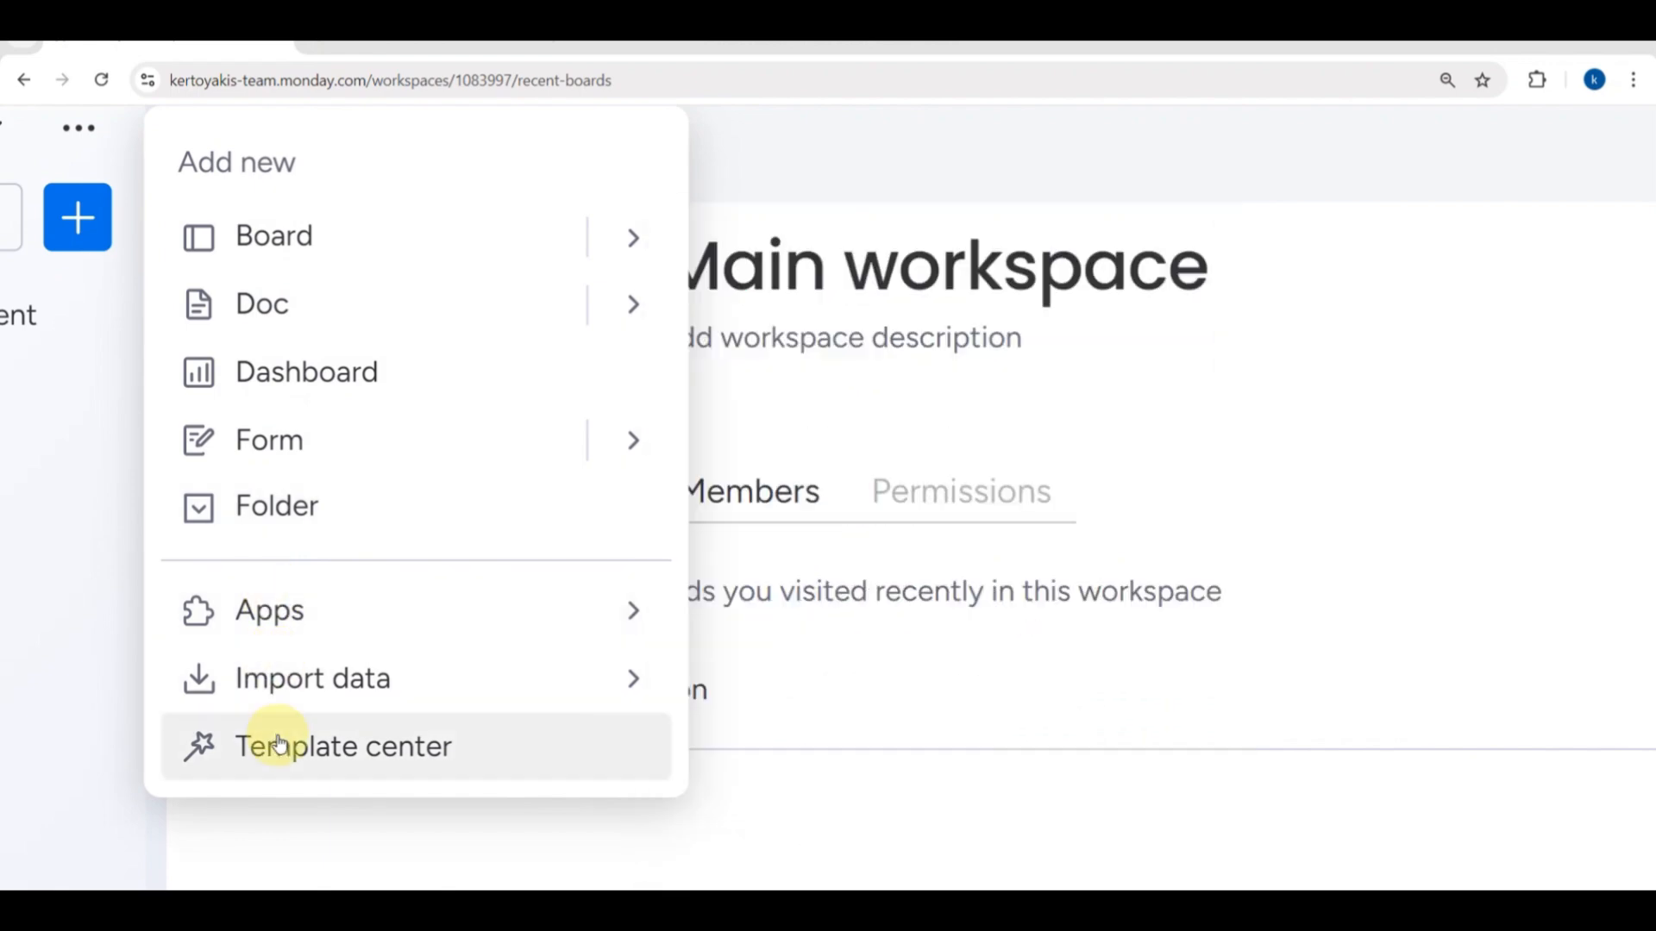
{"action": "scroll", "coordinate": [278, 743], "scroll_direction": "up", "scroll_amount": 5}
{"action": "scroll", "coordinate": [277, 743], "scroll_direction": "down", "scroll_amount": 3}
{"action": "scroll", "coordinate": [278, 743], "scroll_direction": "up", "scroll_amount": 1}
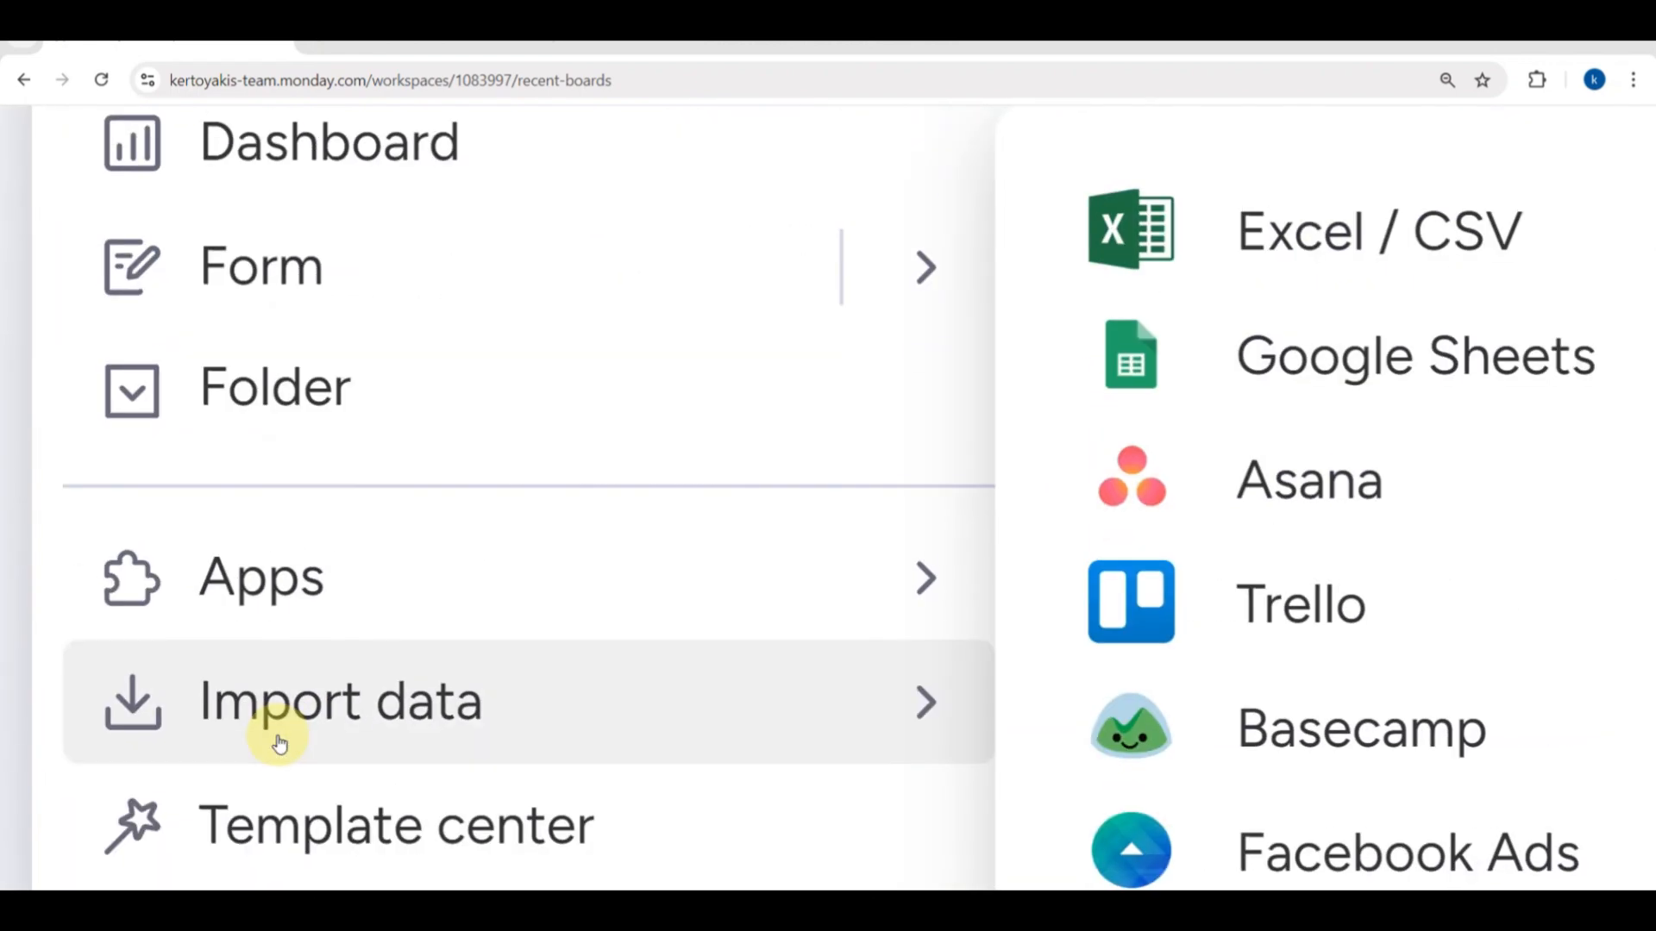
{"action": "left_click", "coordinate": [283, 820]}
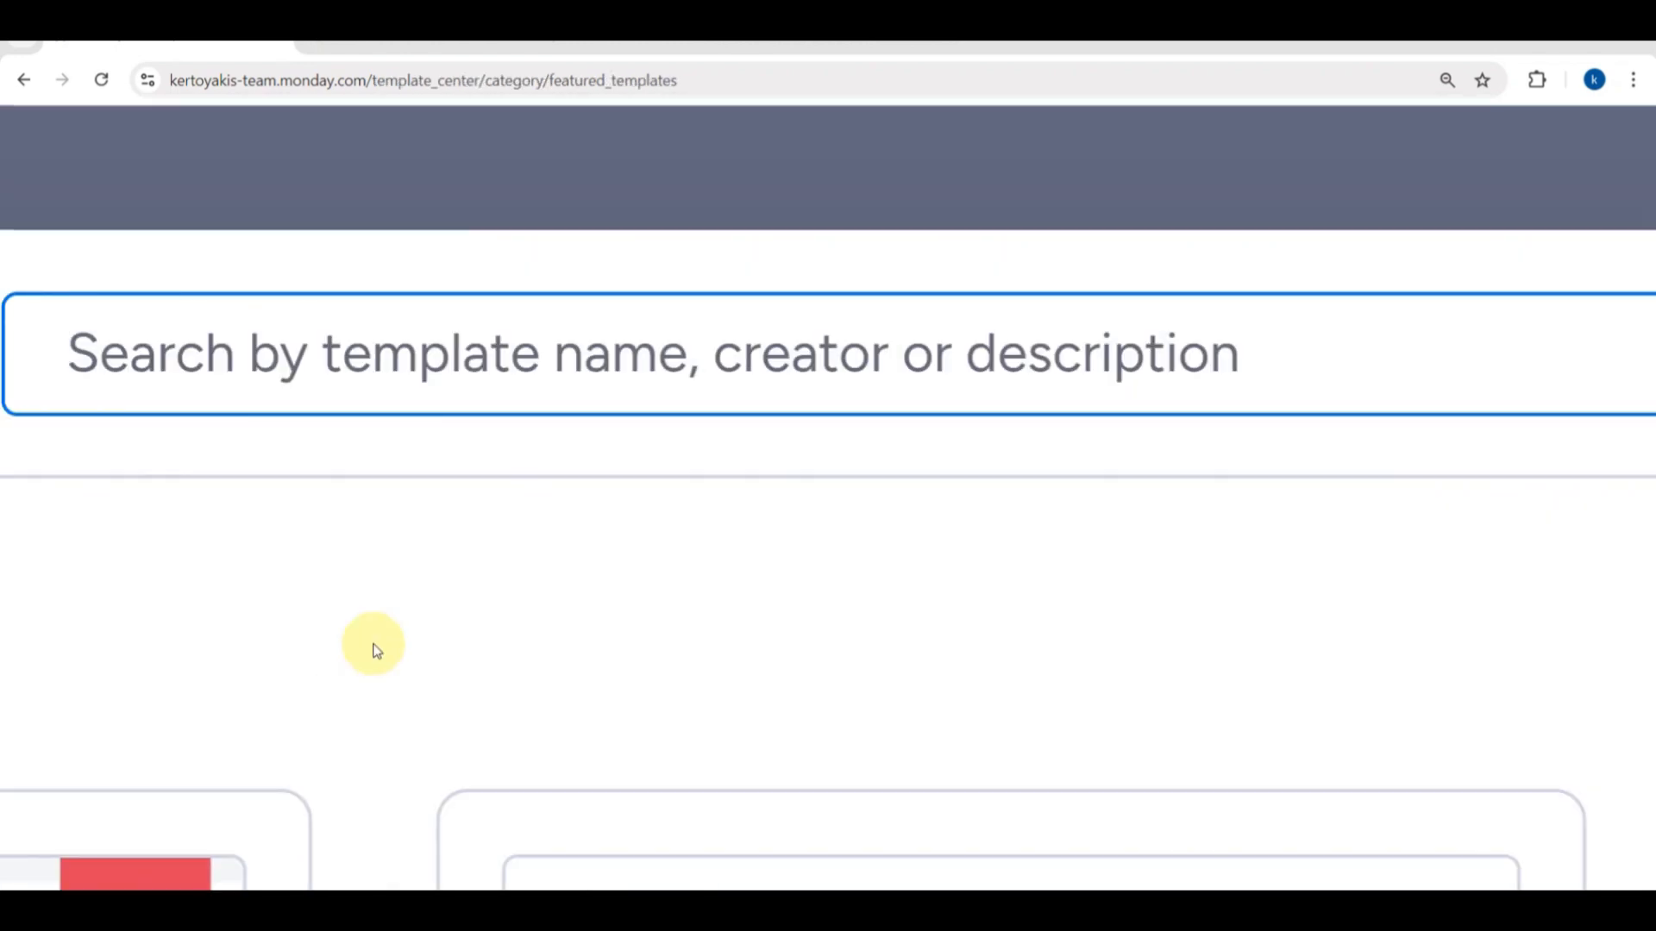
Step: Look through the recommended templates and search the template center for "recruitment"
{"action": "scroll", "coordinate": [277, 658], "scroll_direction": "down", "scroll_amount": 5}
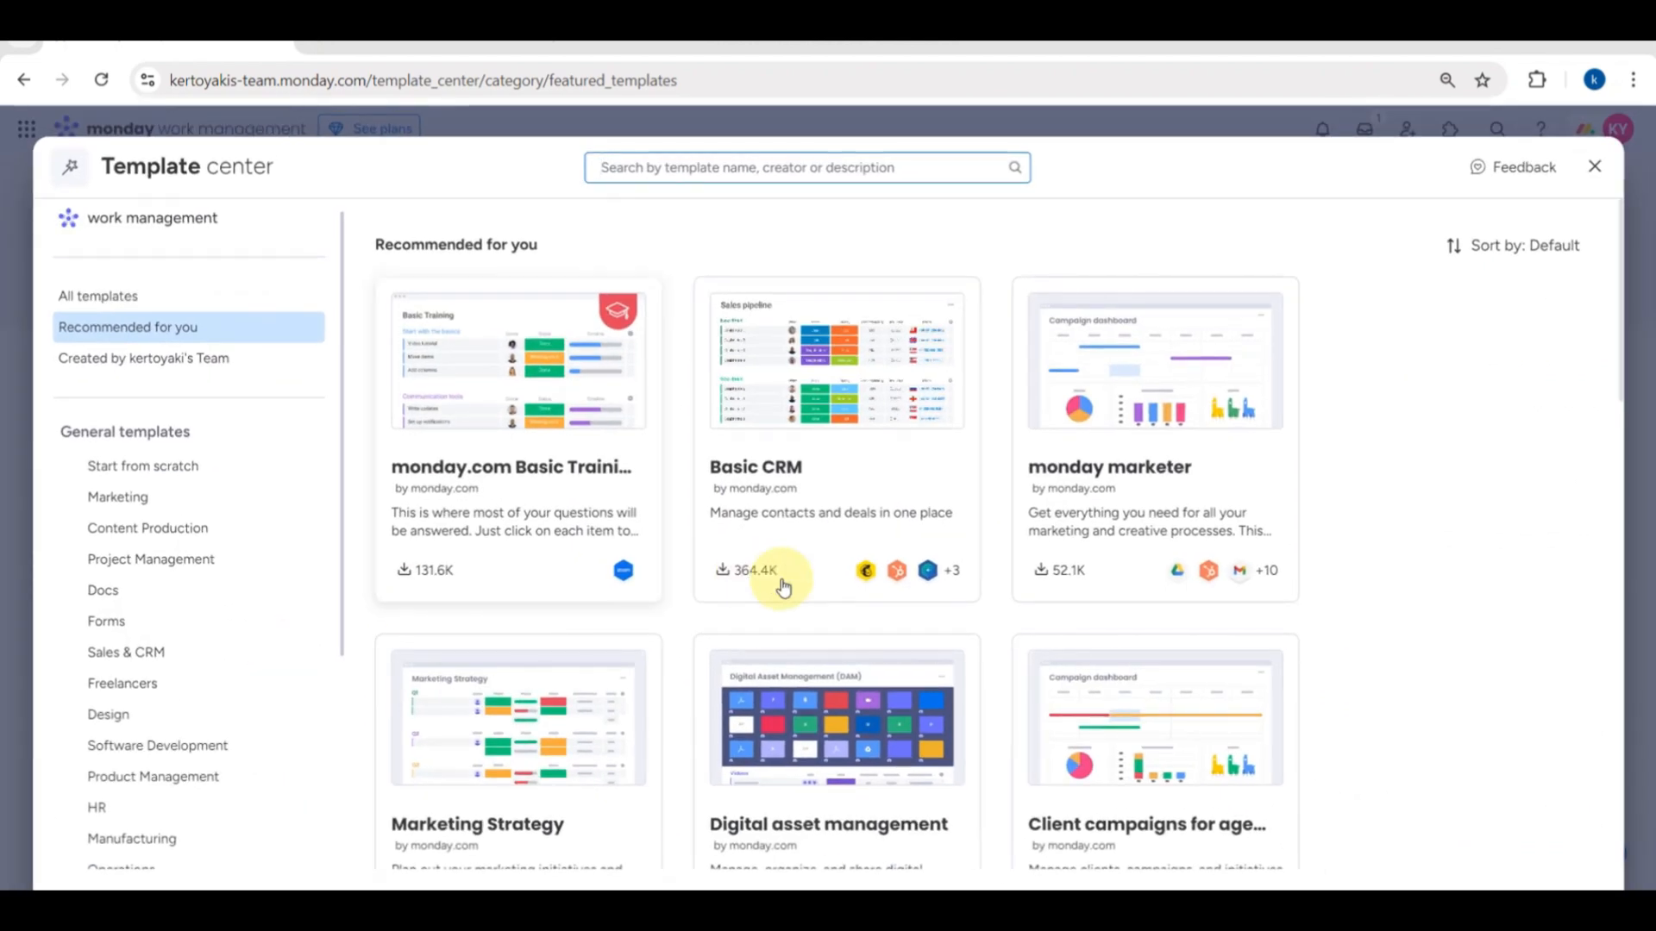
{"action": "scroll", "coordinate": [778, 582], "scroll_direction": "down", "scroll_amount": 3}
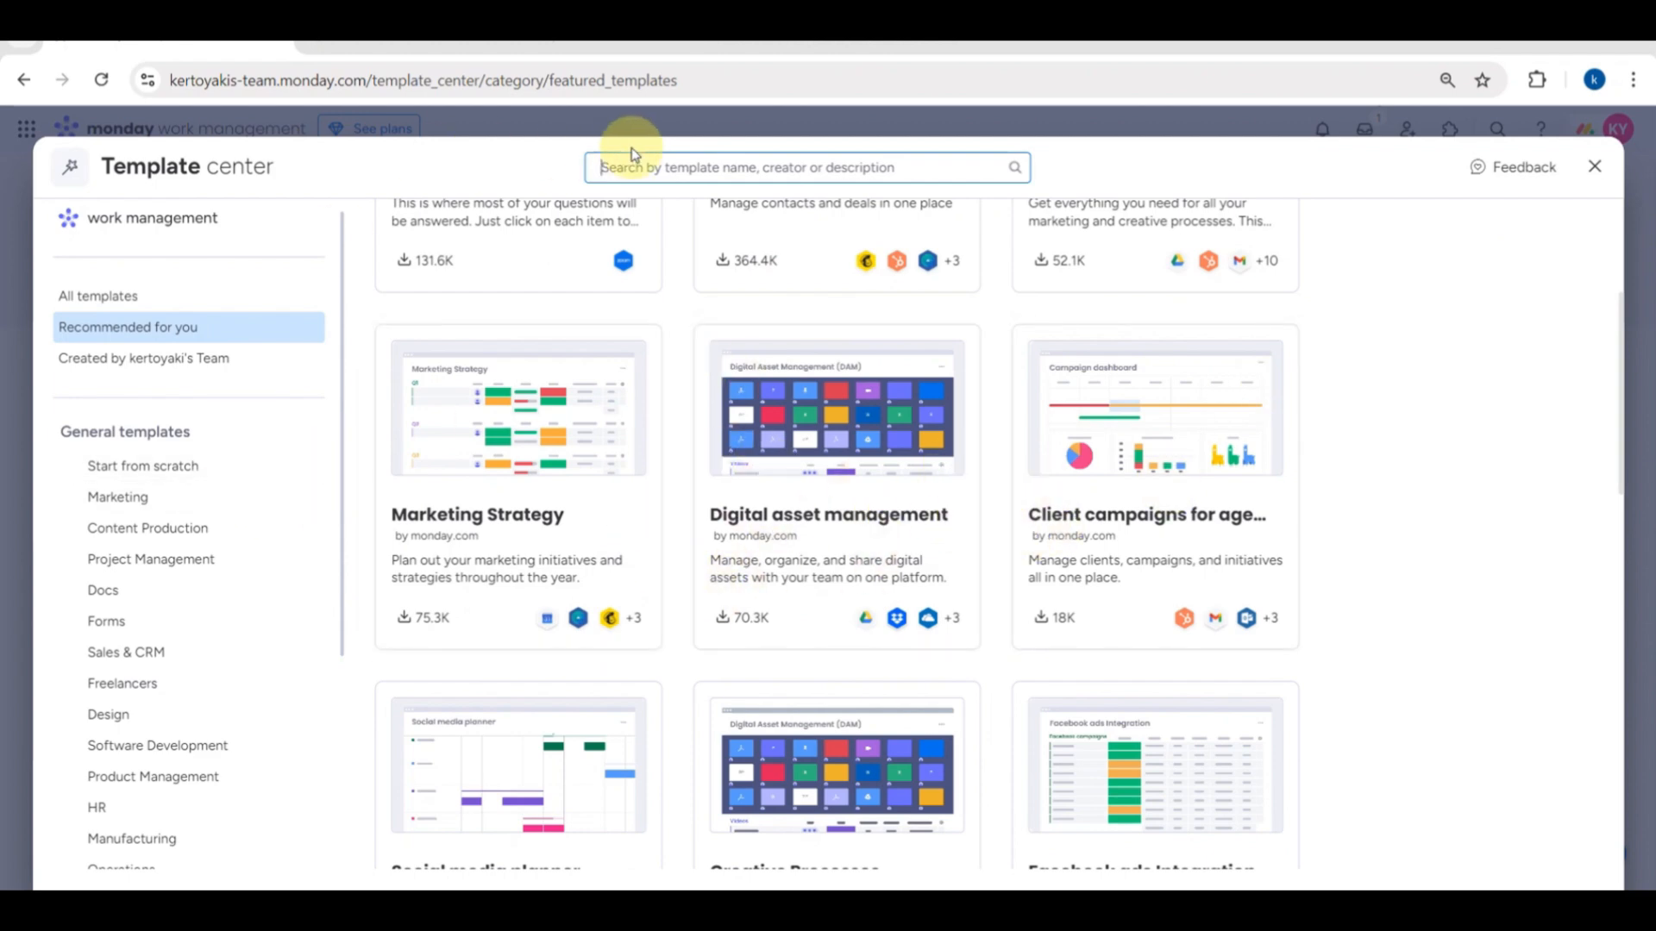
{"action": "left_click", "coordinate": [689, 166]}
{"action": "scroll", "coordinate": [702, 285], "scroll_direction": "up", "scroll_amount": 3}
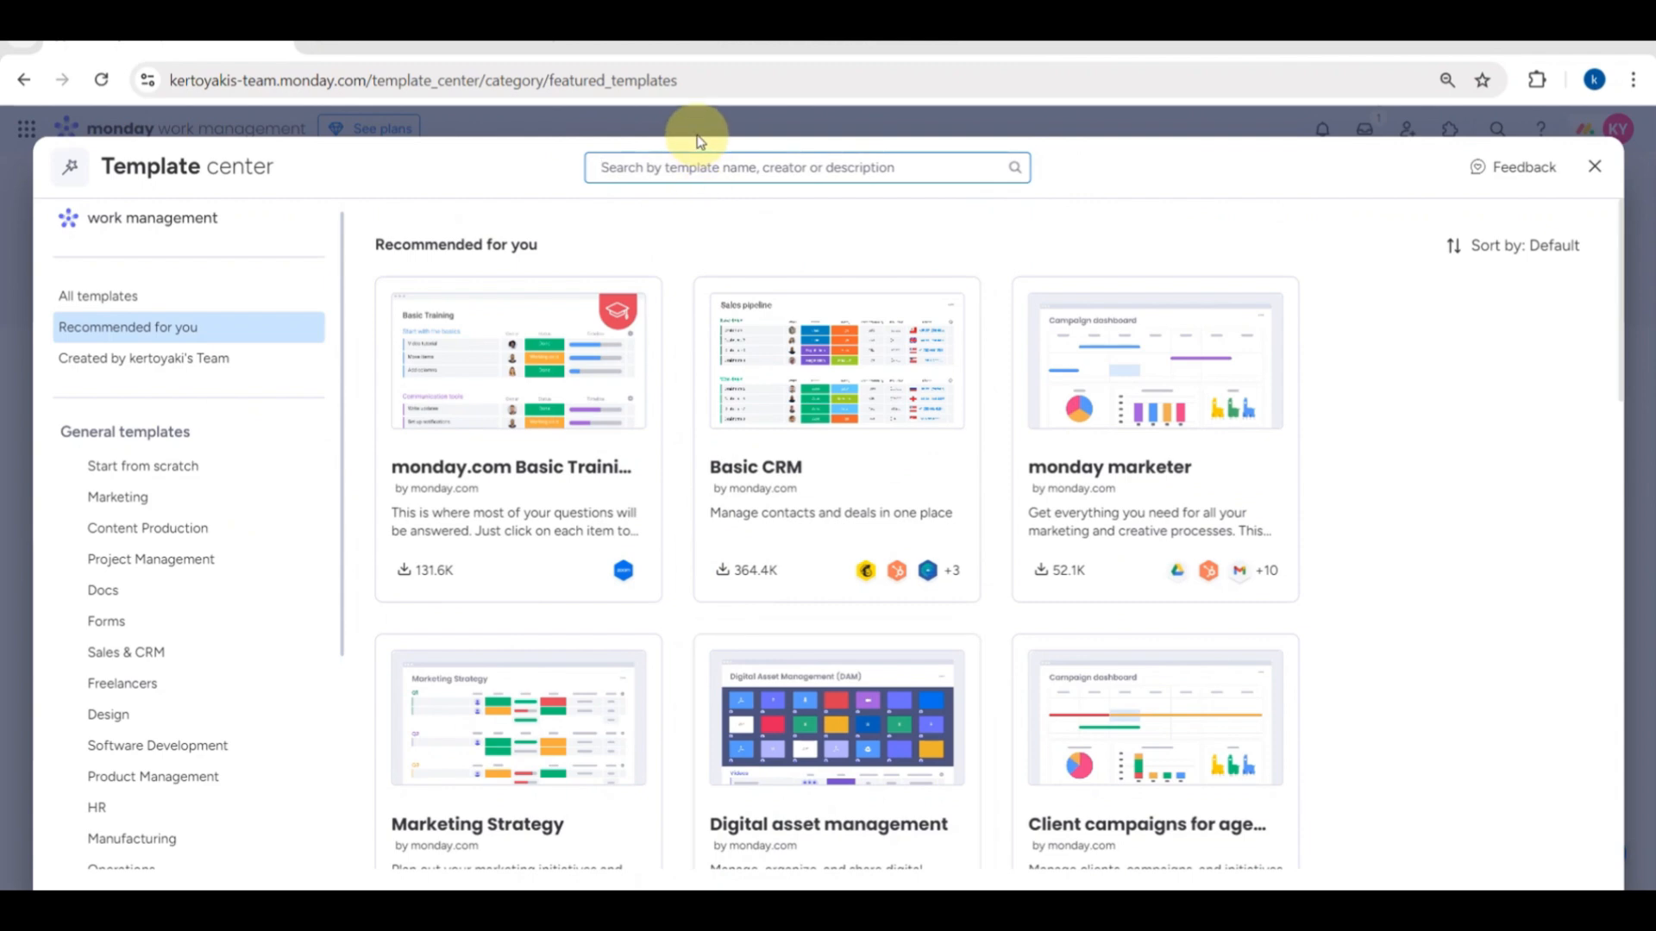
{"action": "type", "text": "ted"}
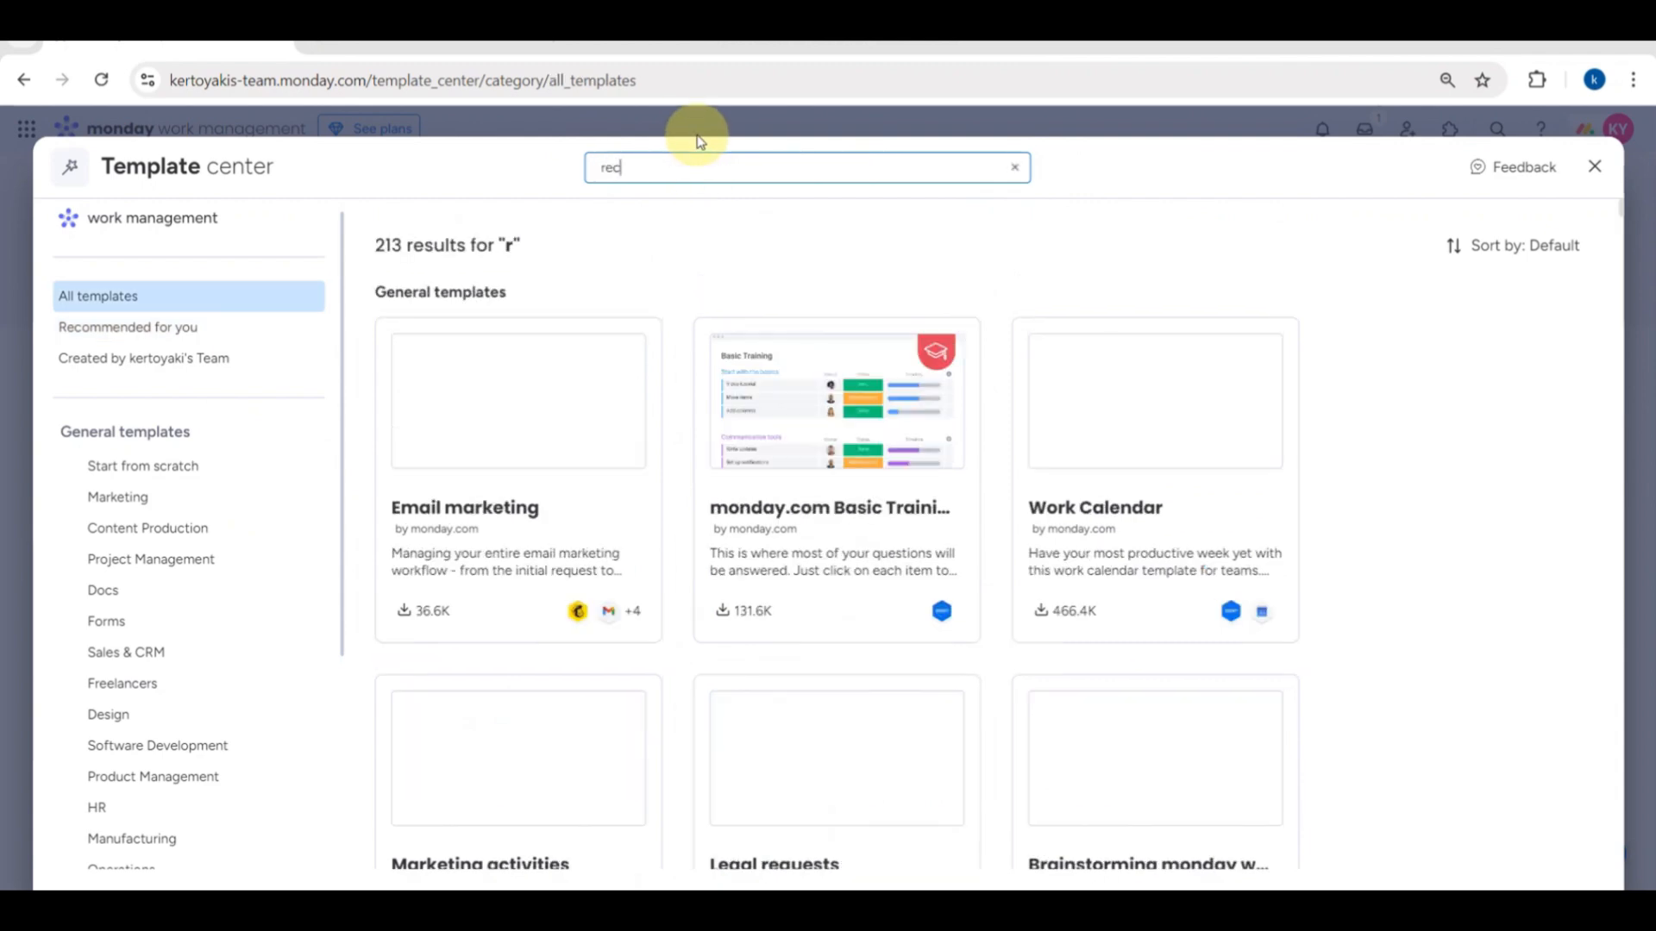
{"action": "type", "text": "ruitment"}
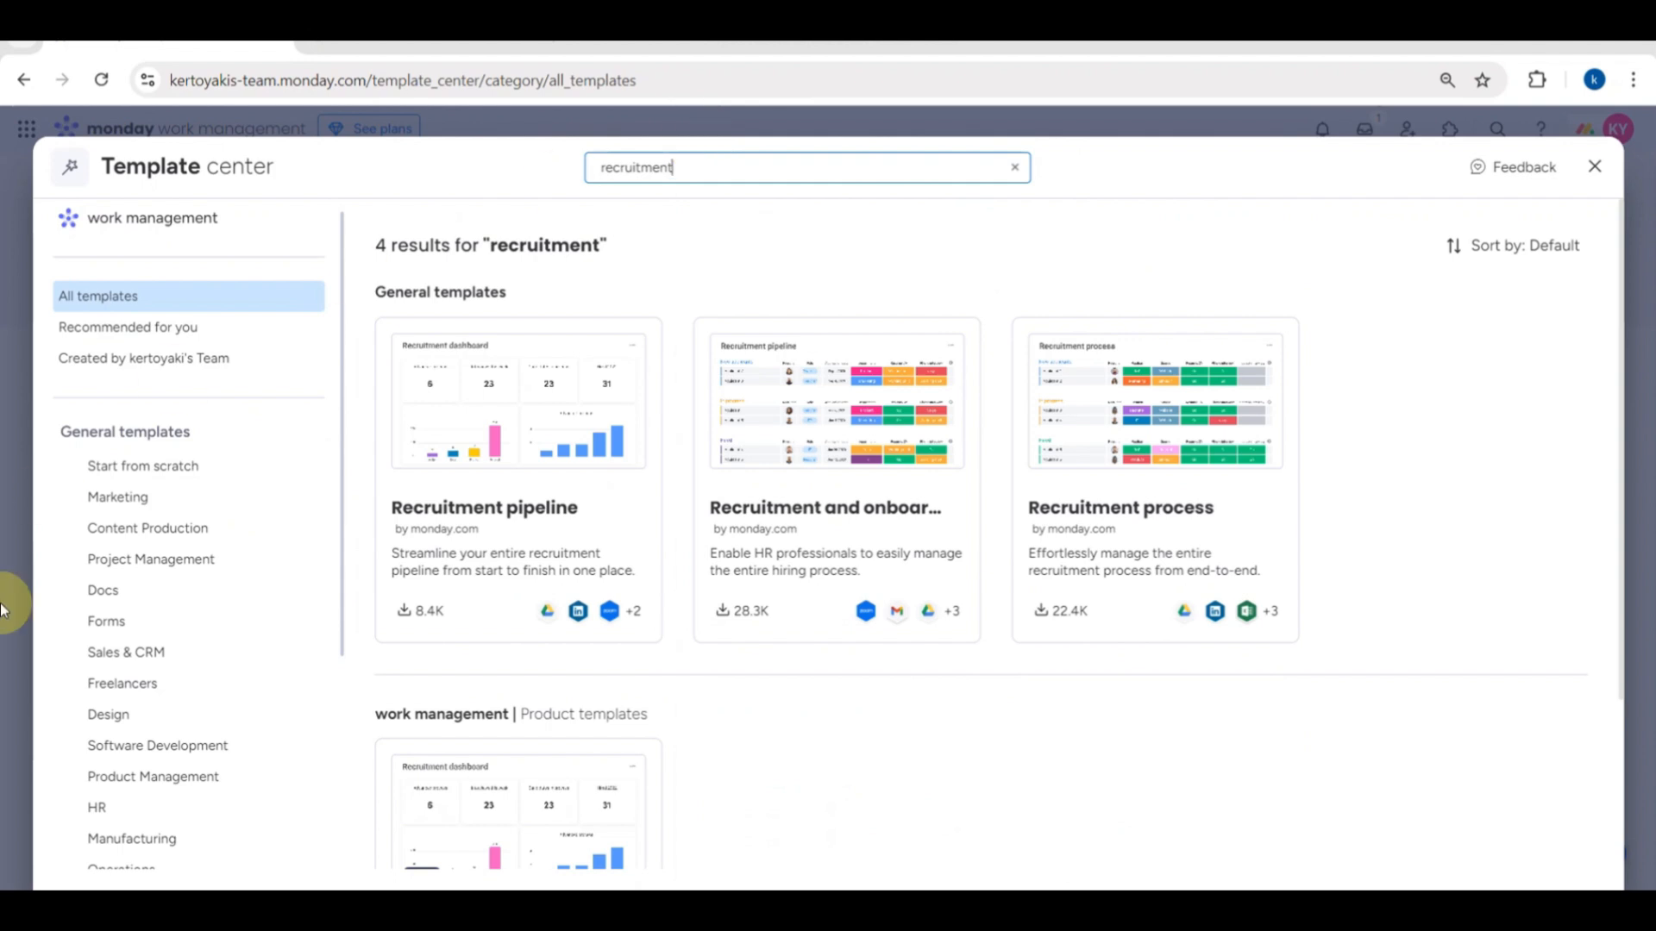
Step: Browse the HR category of the general templates
{"action": "scroll", "coordinate": [99, 643], "scroll_direction": "down", "scroll_amount": 3}
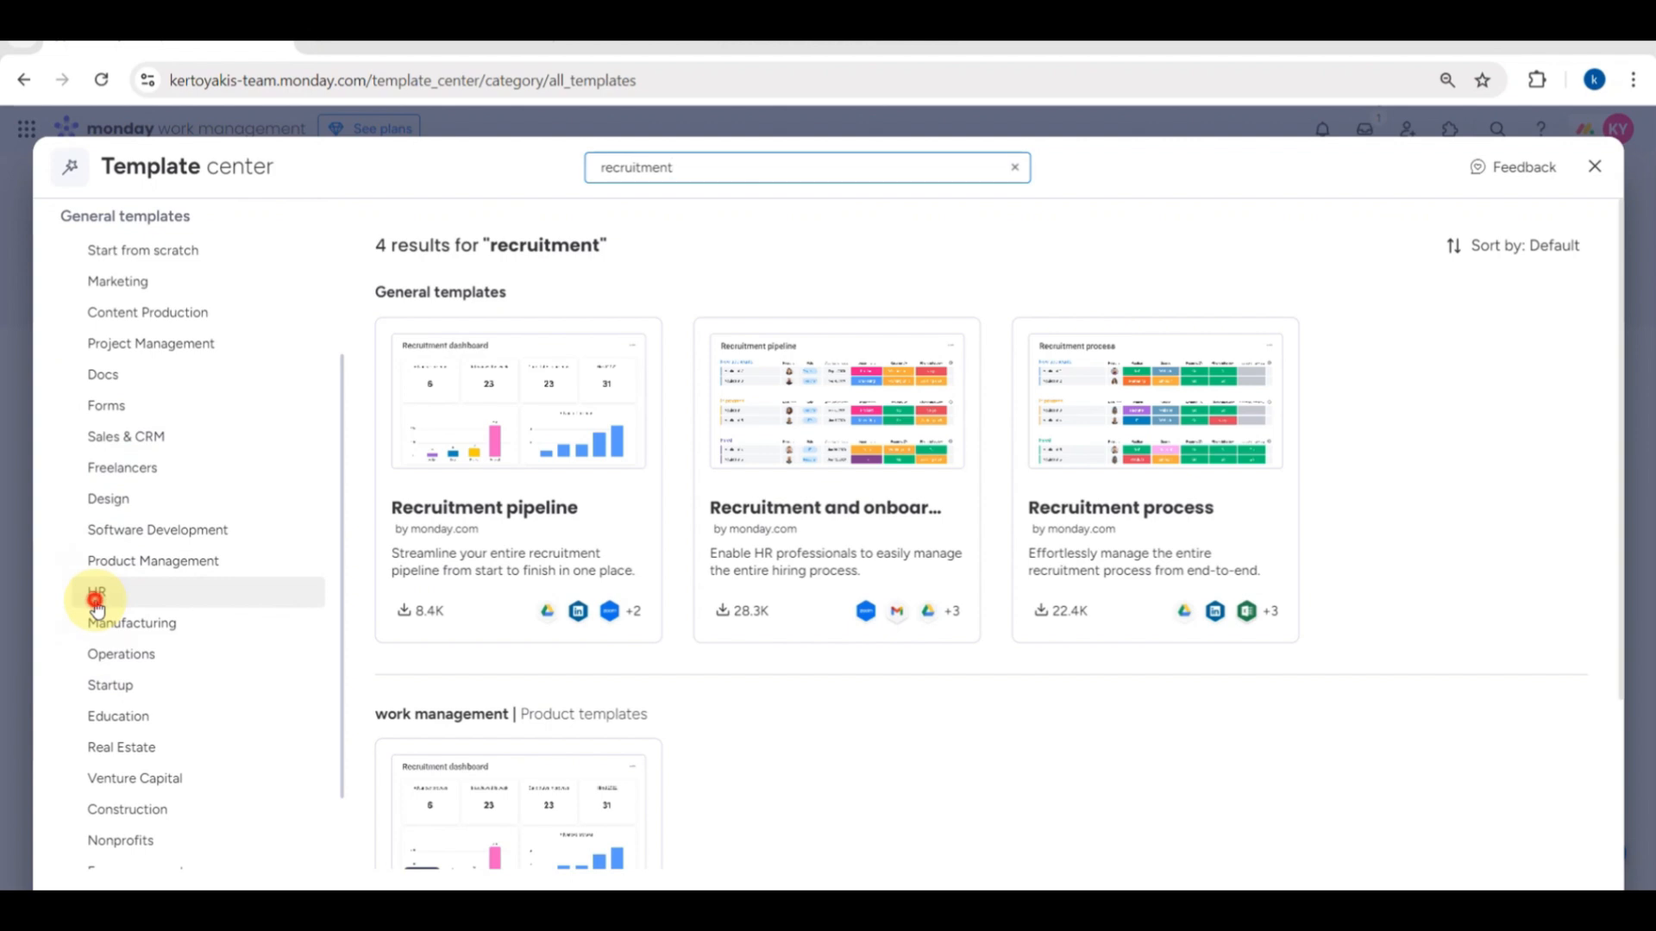
{"action": "left_click", "coordinate": [96, 604]}
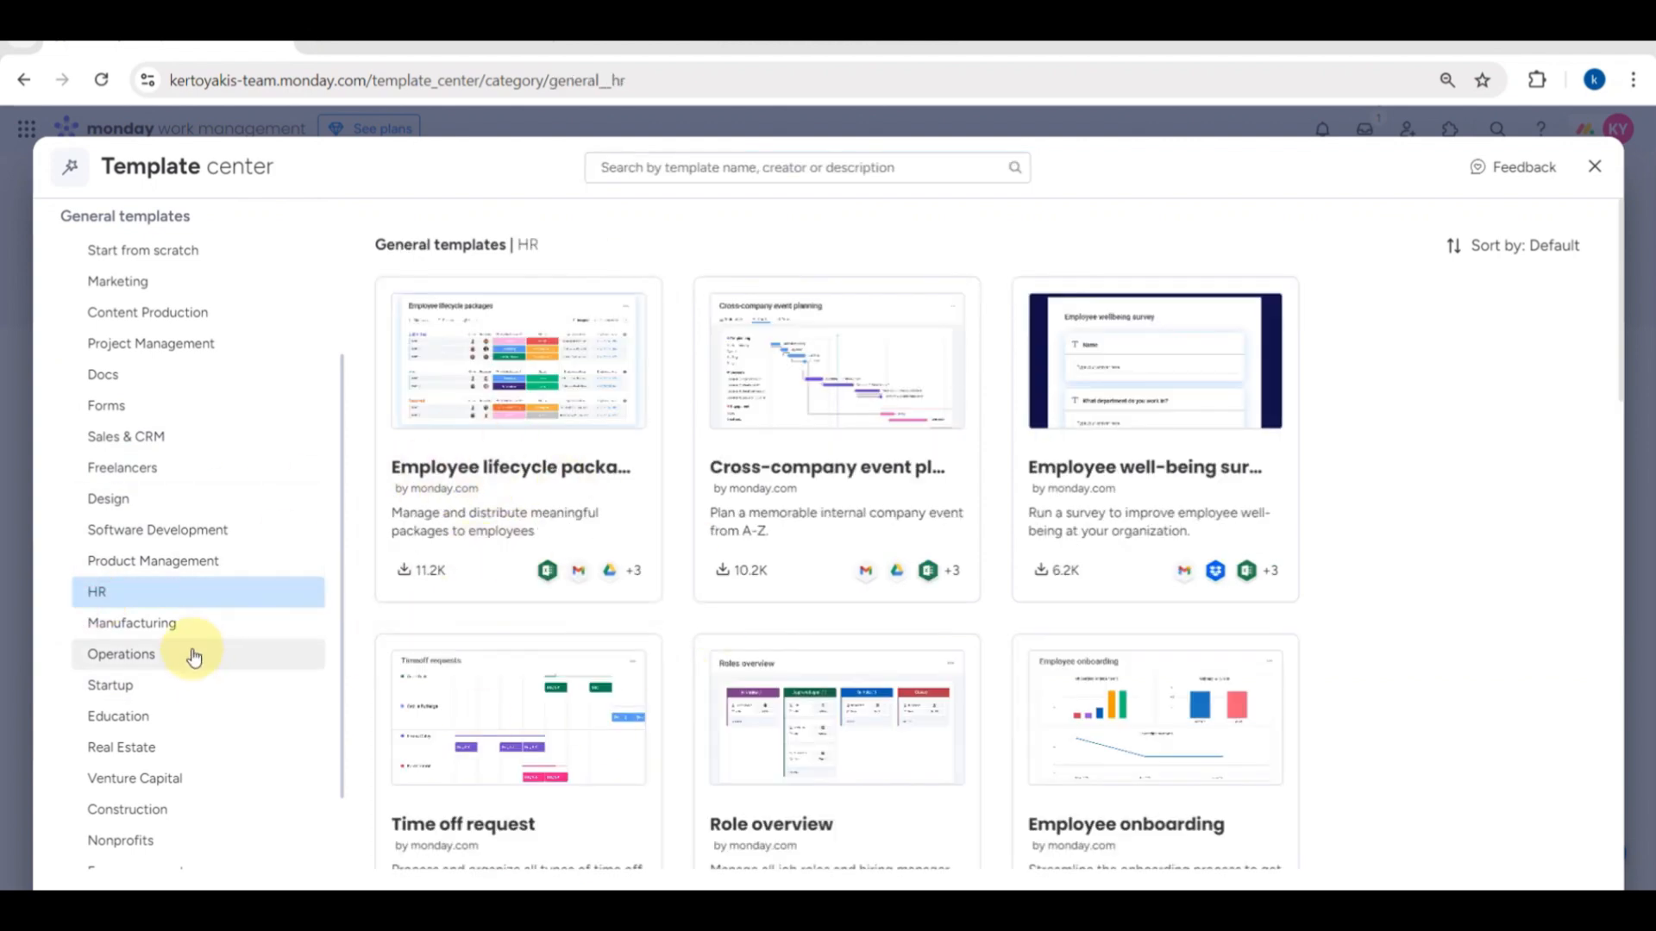
{"action": "scroll", "coordinate": [193, 657], "scroll_direction": "down", "scroll_amount": 1}
{"action": "scroll", "coordinate": [129, 443], "scroll_direction": "up", "scroll_amount": 3}
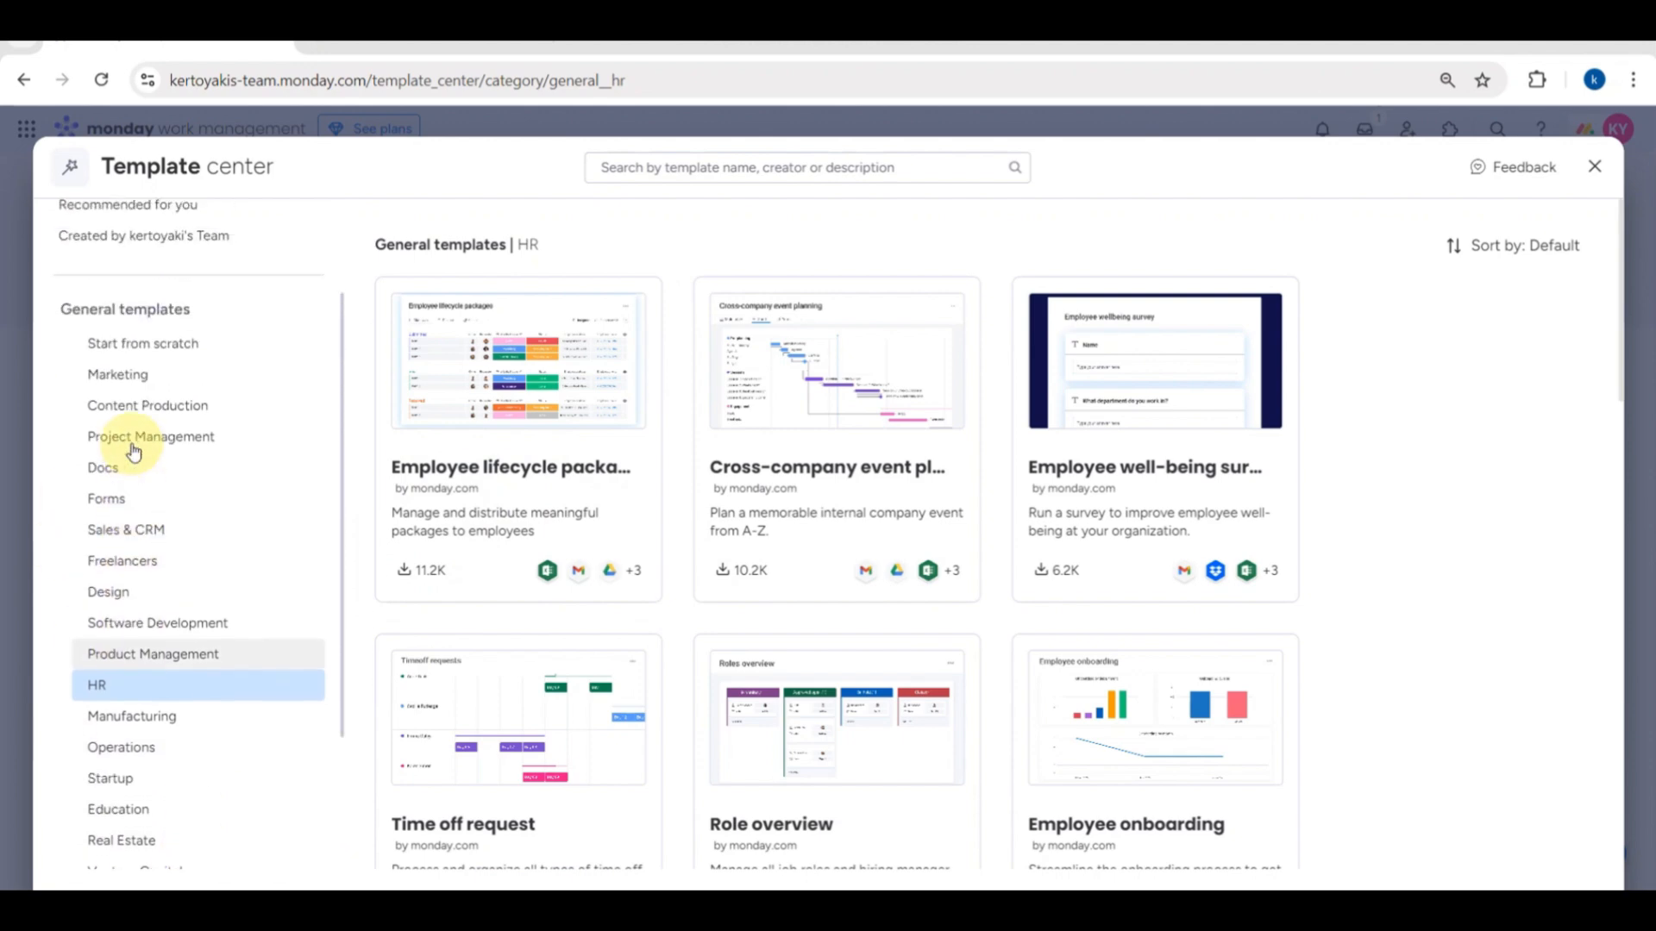
{"action": "scroll", "coordinate": [133, 450], "scroll_direction": "up", "scroll_amount": 1}
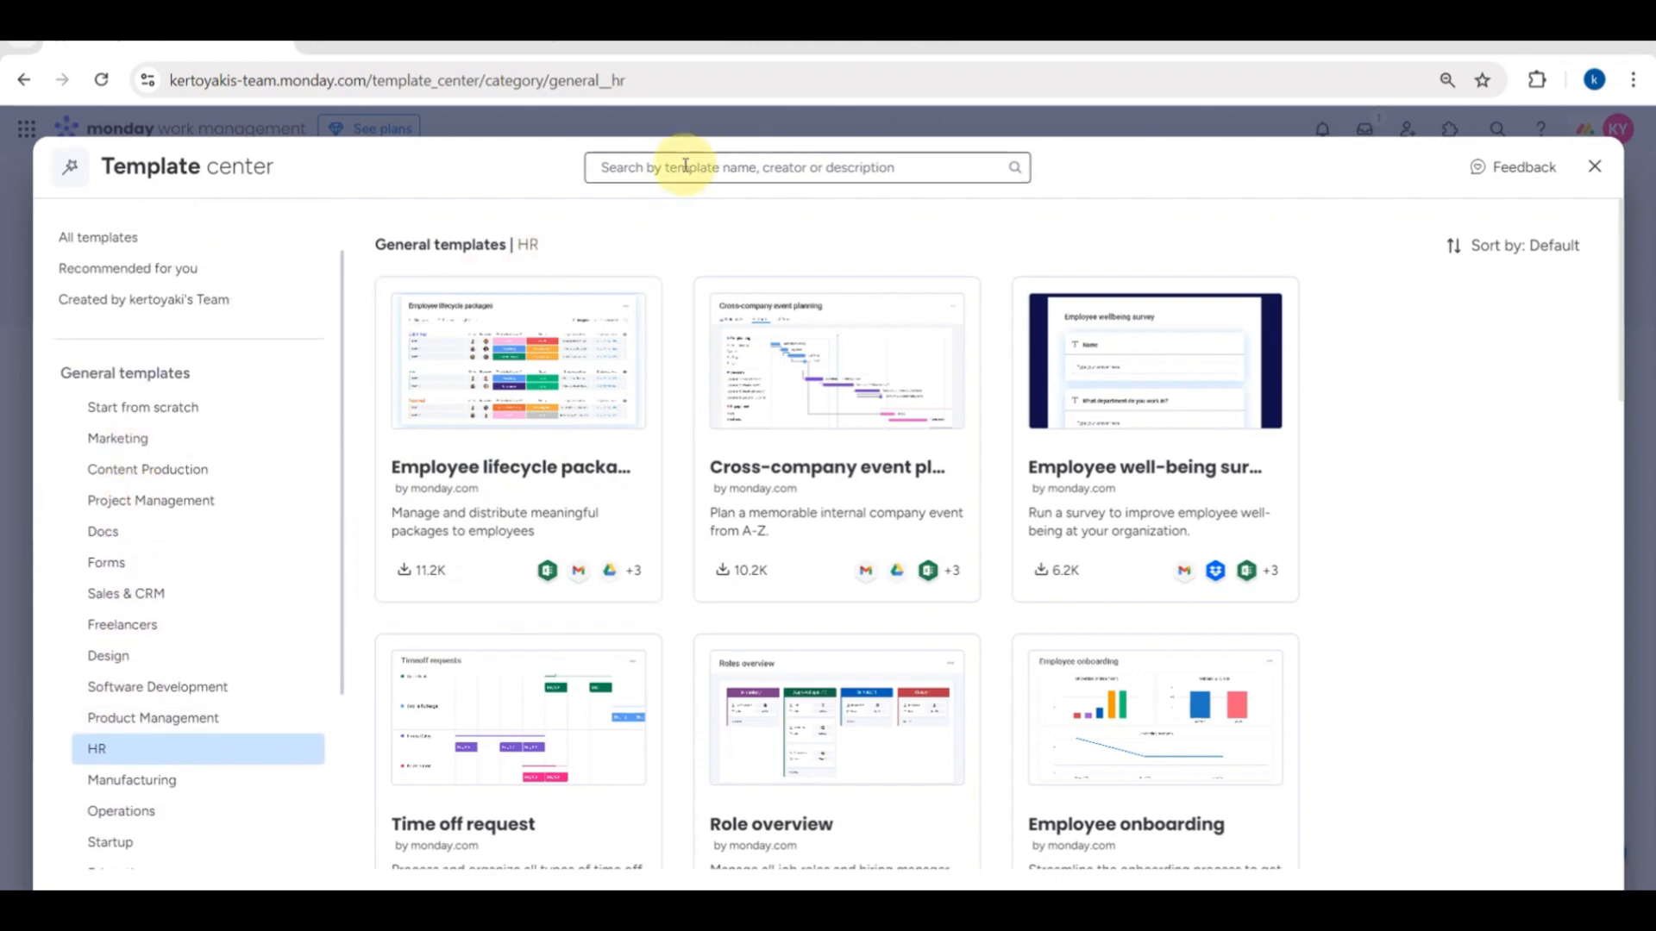
Step: Search all templates for "recruitment" again and compare the matching general and product templates
{"action": "type", "text": "t"}
{"action": "type", "text": "ecr"}
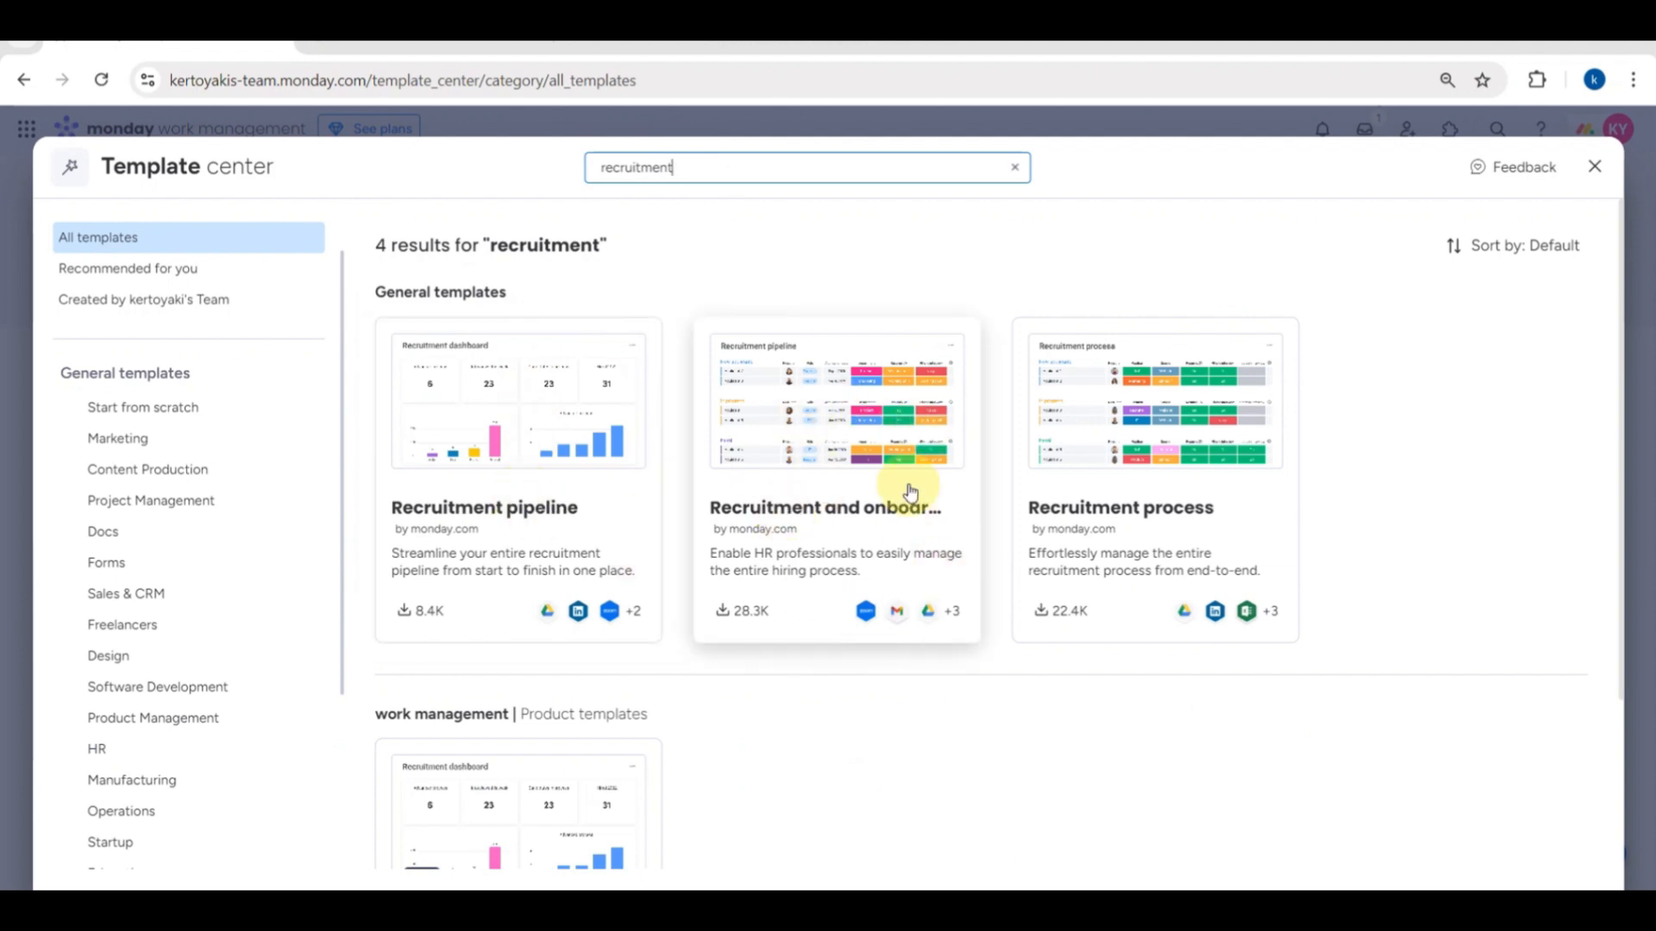
{"action": "scroll", "coordinate": [483, 750], "scroll_direction": "down", "scroll_amount": 2}
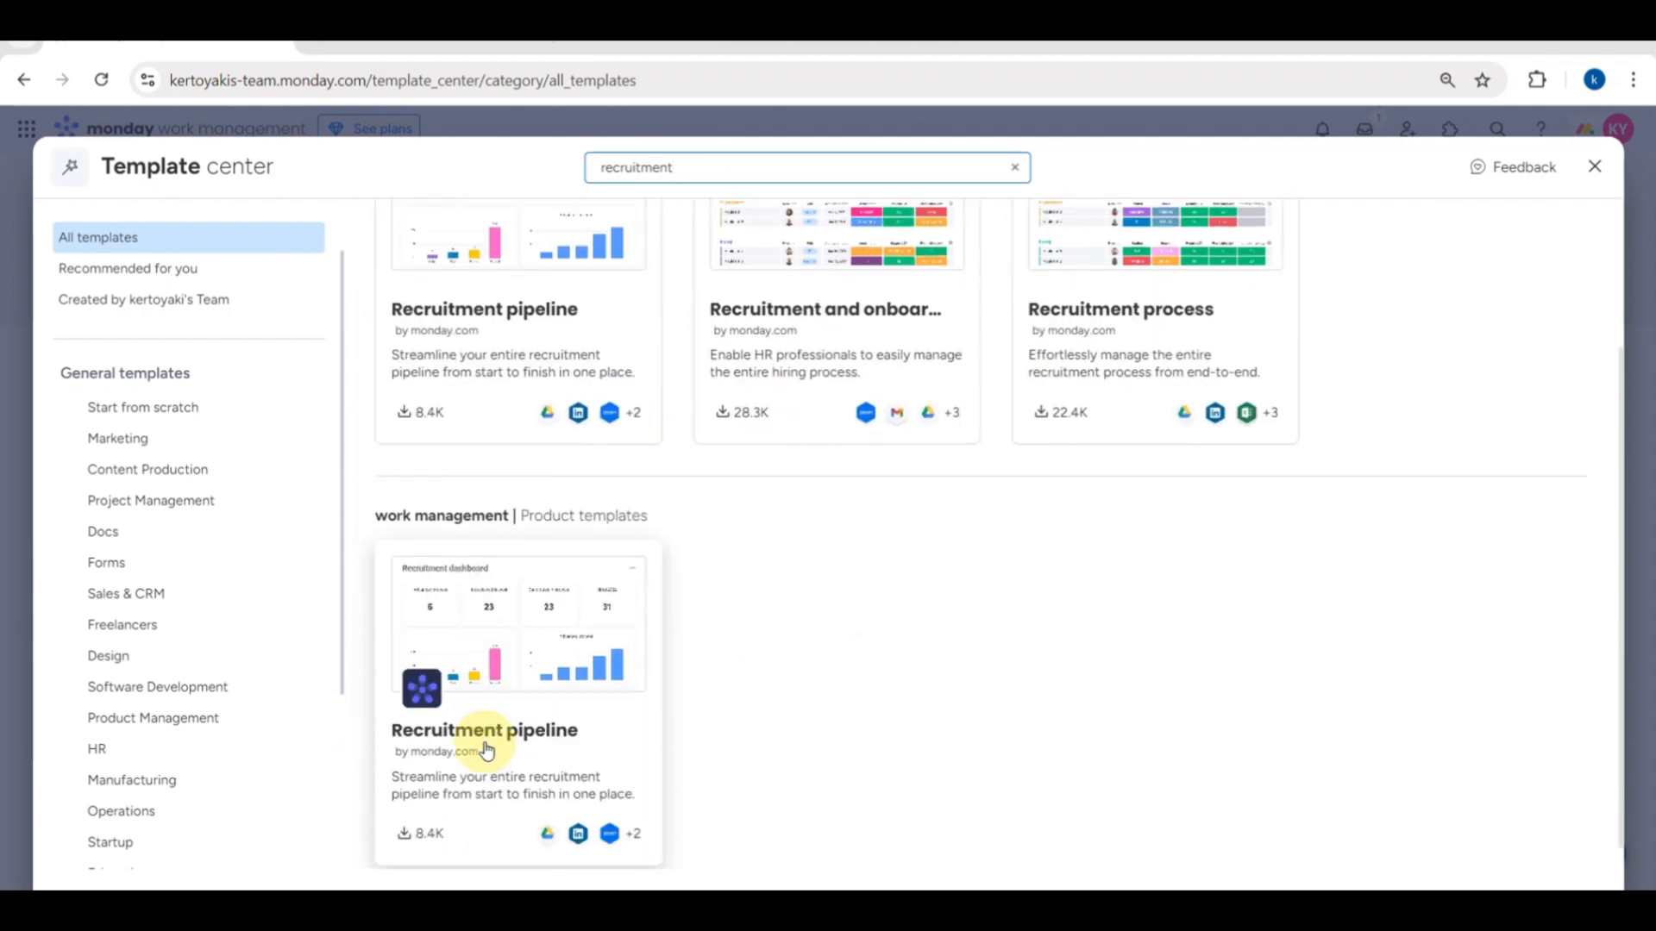
{"action": "scroll", "coordinate": [487, 750], "scroll_direction": "down", "scroll_amount": 1}
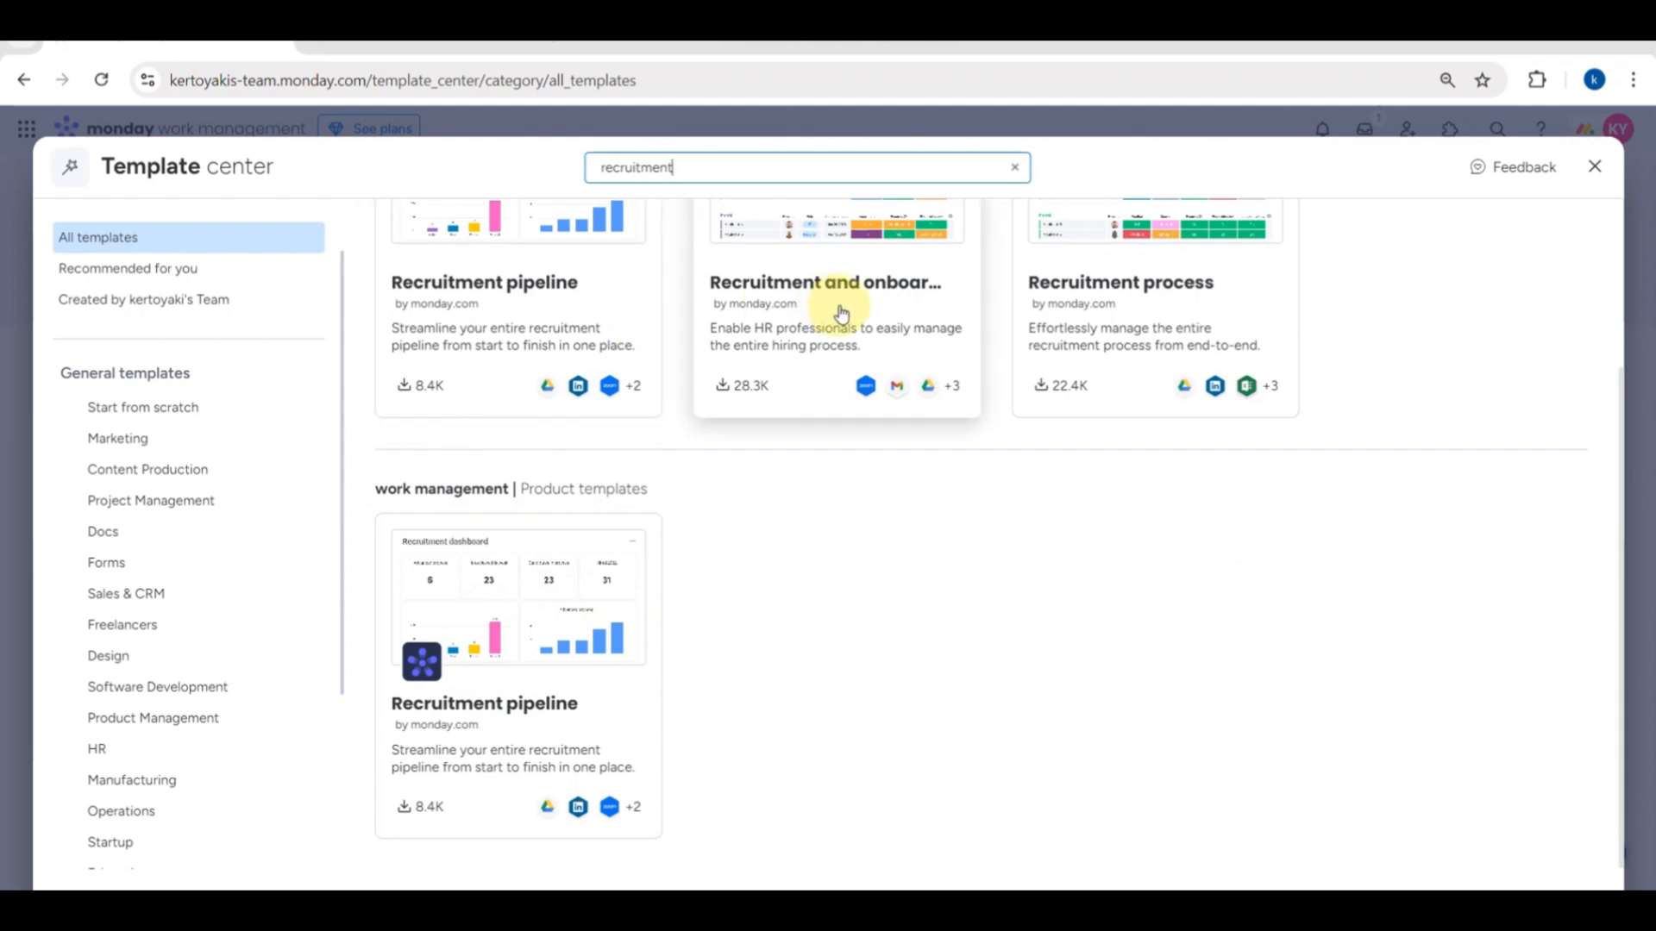
{"action": "scroll", "coordinate": [1104, 355], "scroll_direction": "up", "scroll_amount": 3}
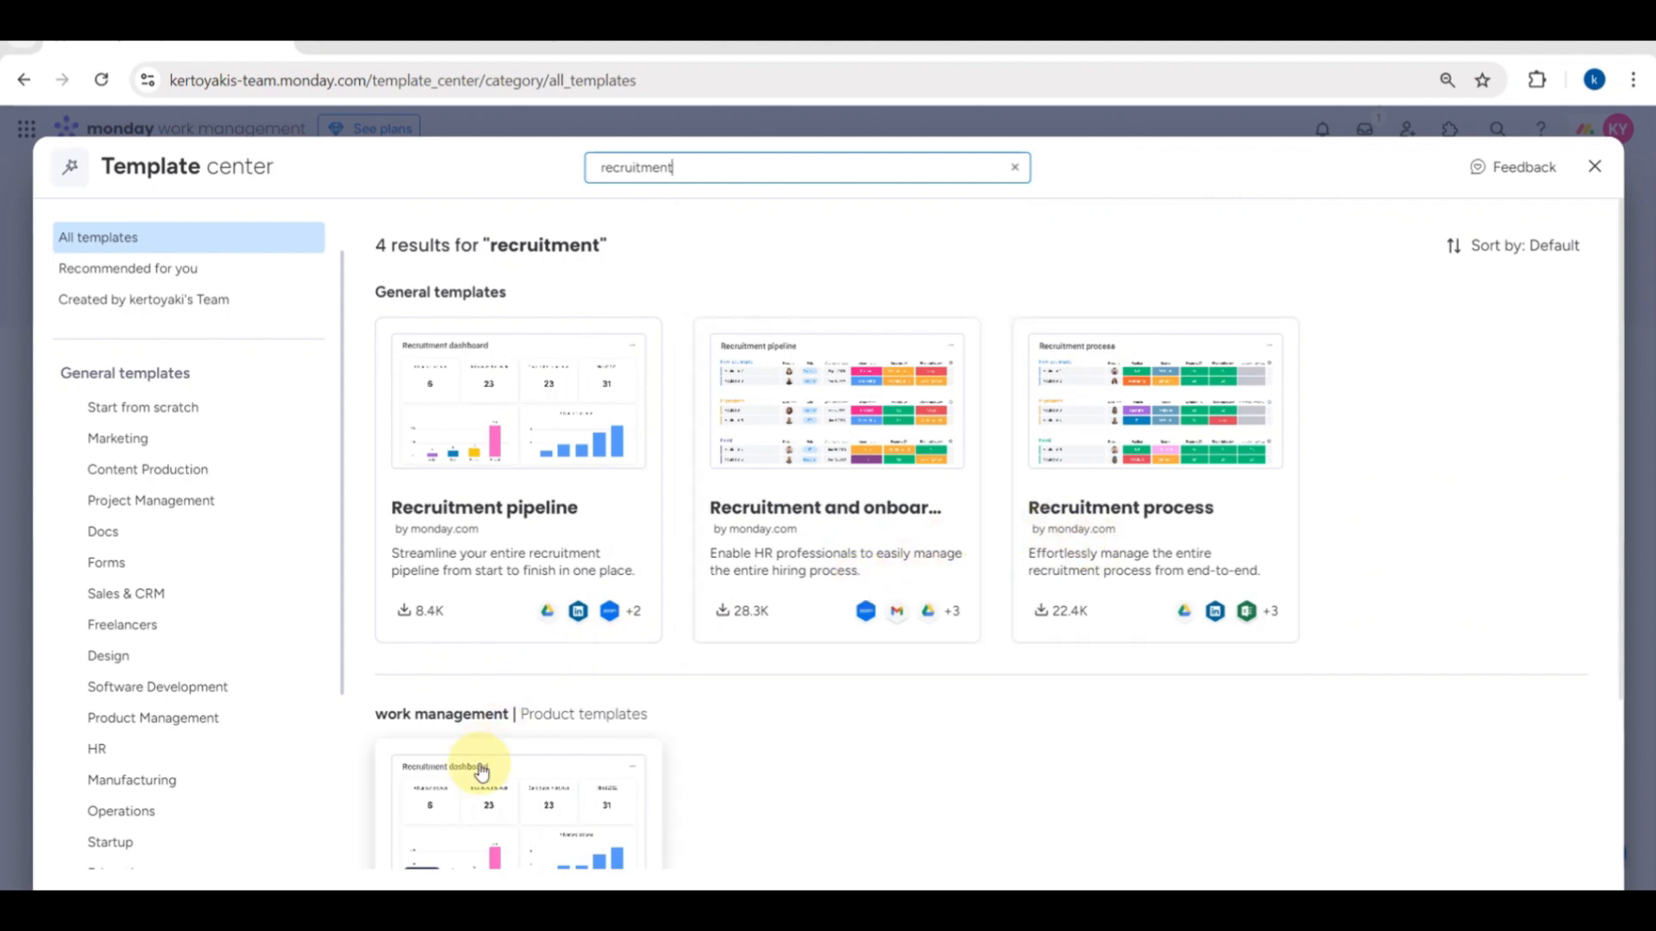
{"action": "scroll", "coordinate": [555, 733], "scroll_direction": "down", "scroll_amount": 2}
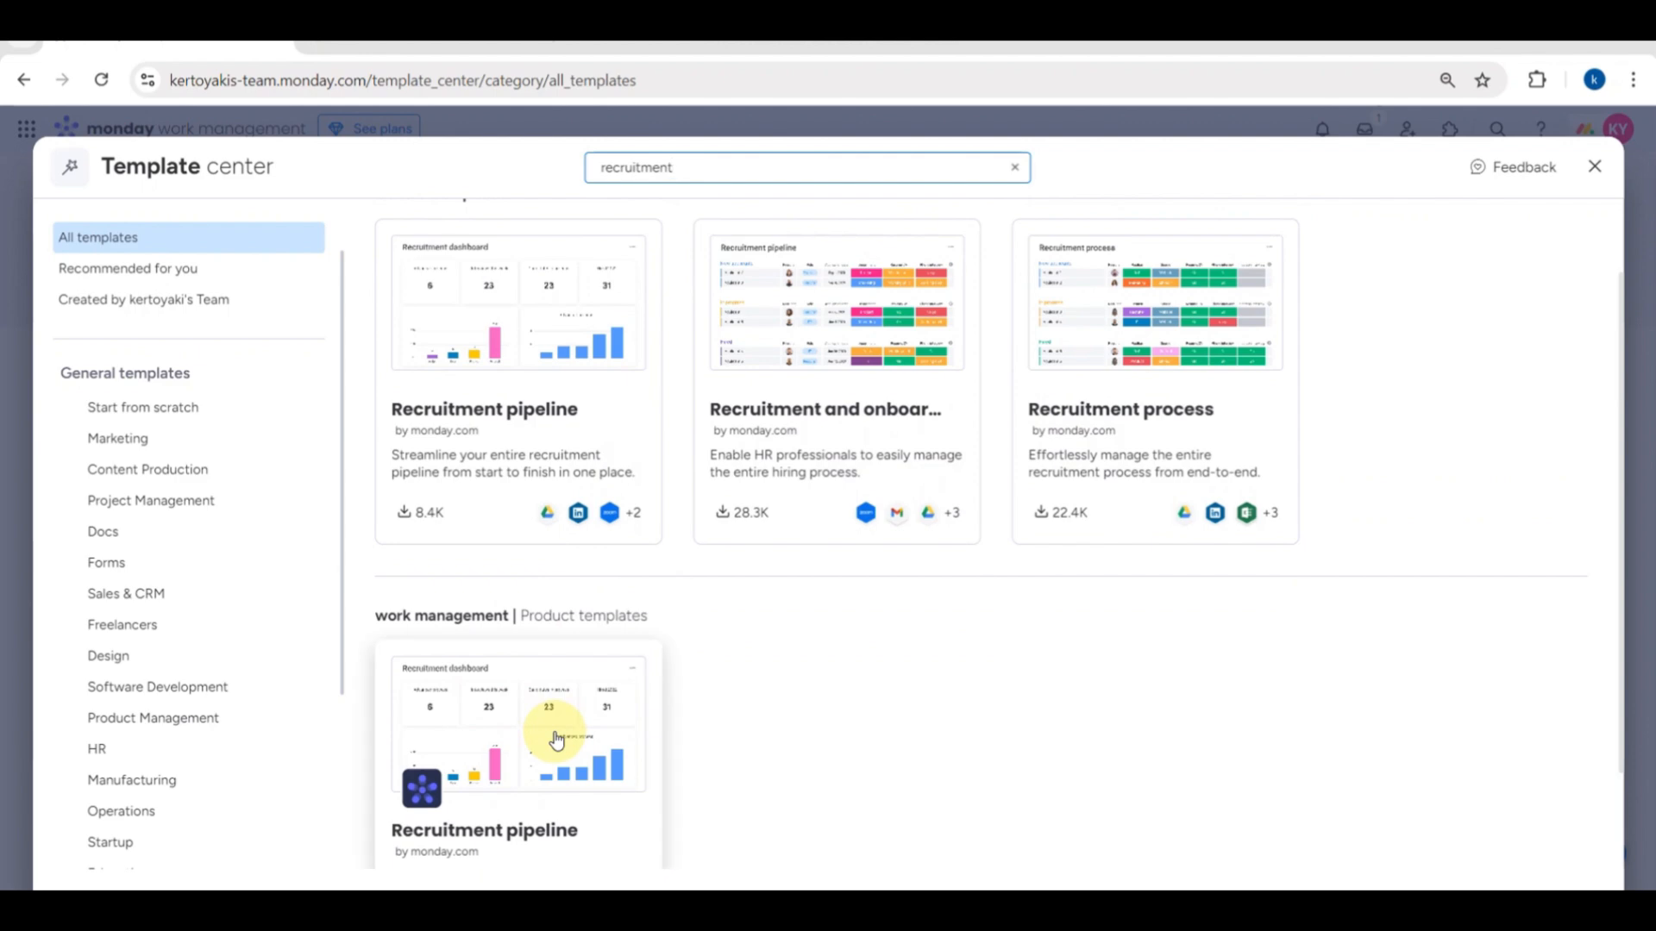
{"action": "scroll", "coordinate": [556, 740], "scroll_direction": "down", "scroll_amount": 1}
{"action": "scroll", "coordinate": [555, 737], "scroll_direction": "up", "scroll_amount": 2}
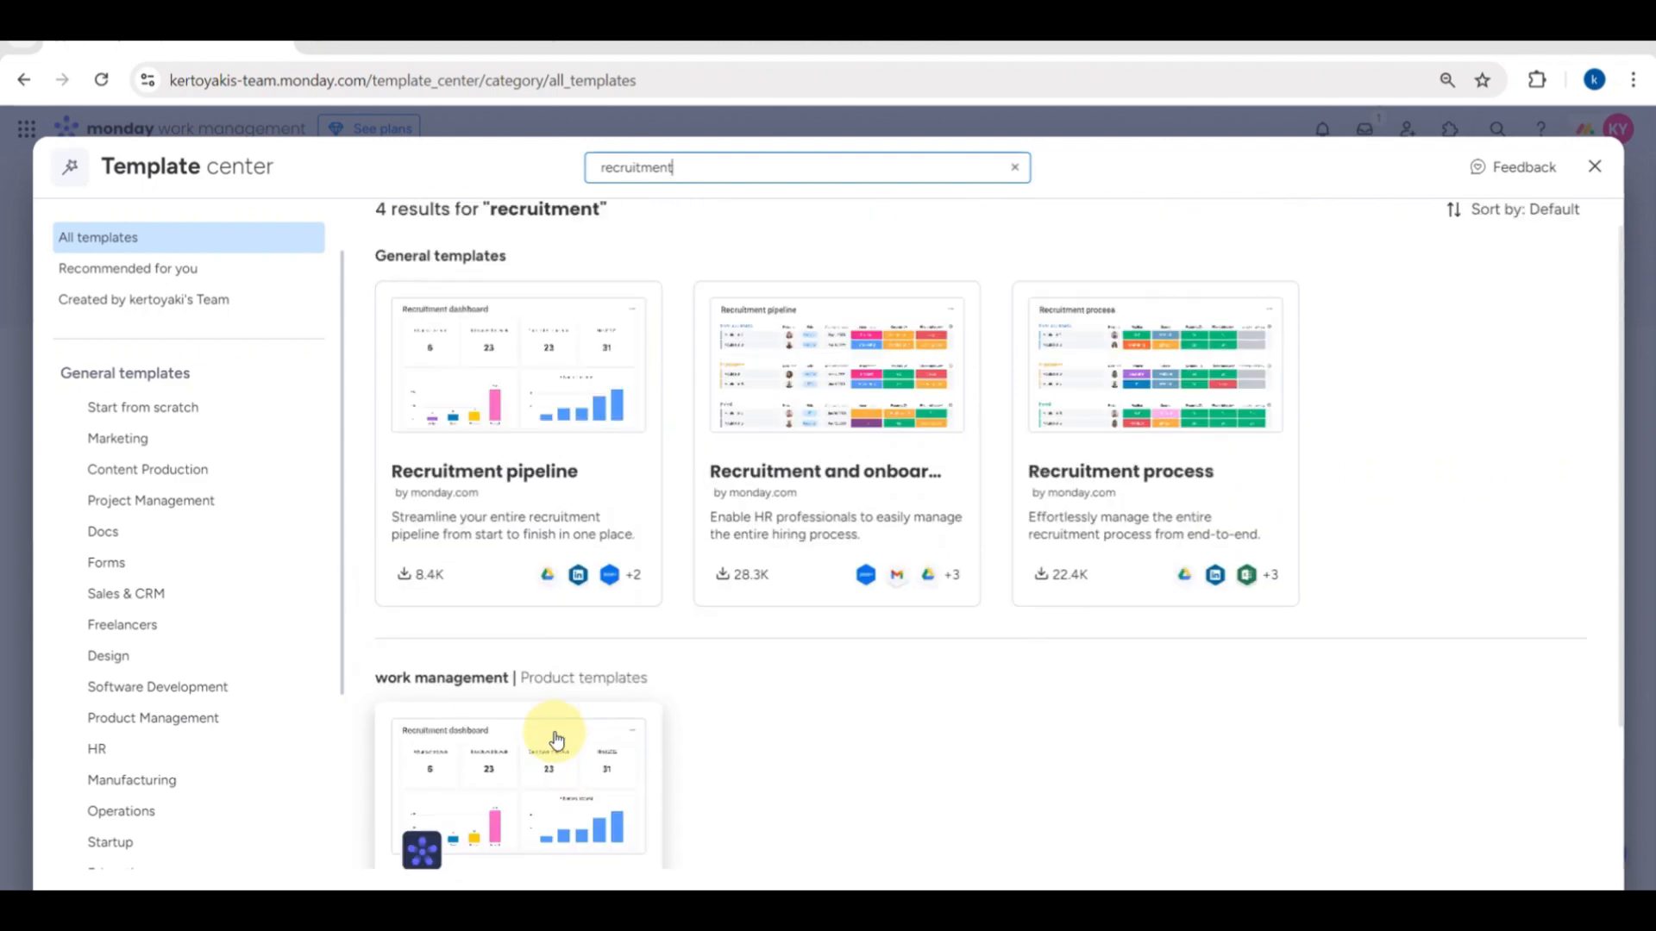
Step: Open the details of the Recruitment process template and review its preview
{"action": "left_click", "coordinate": [1089, 459]}
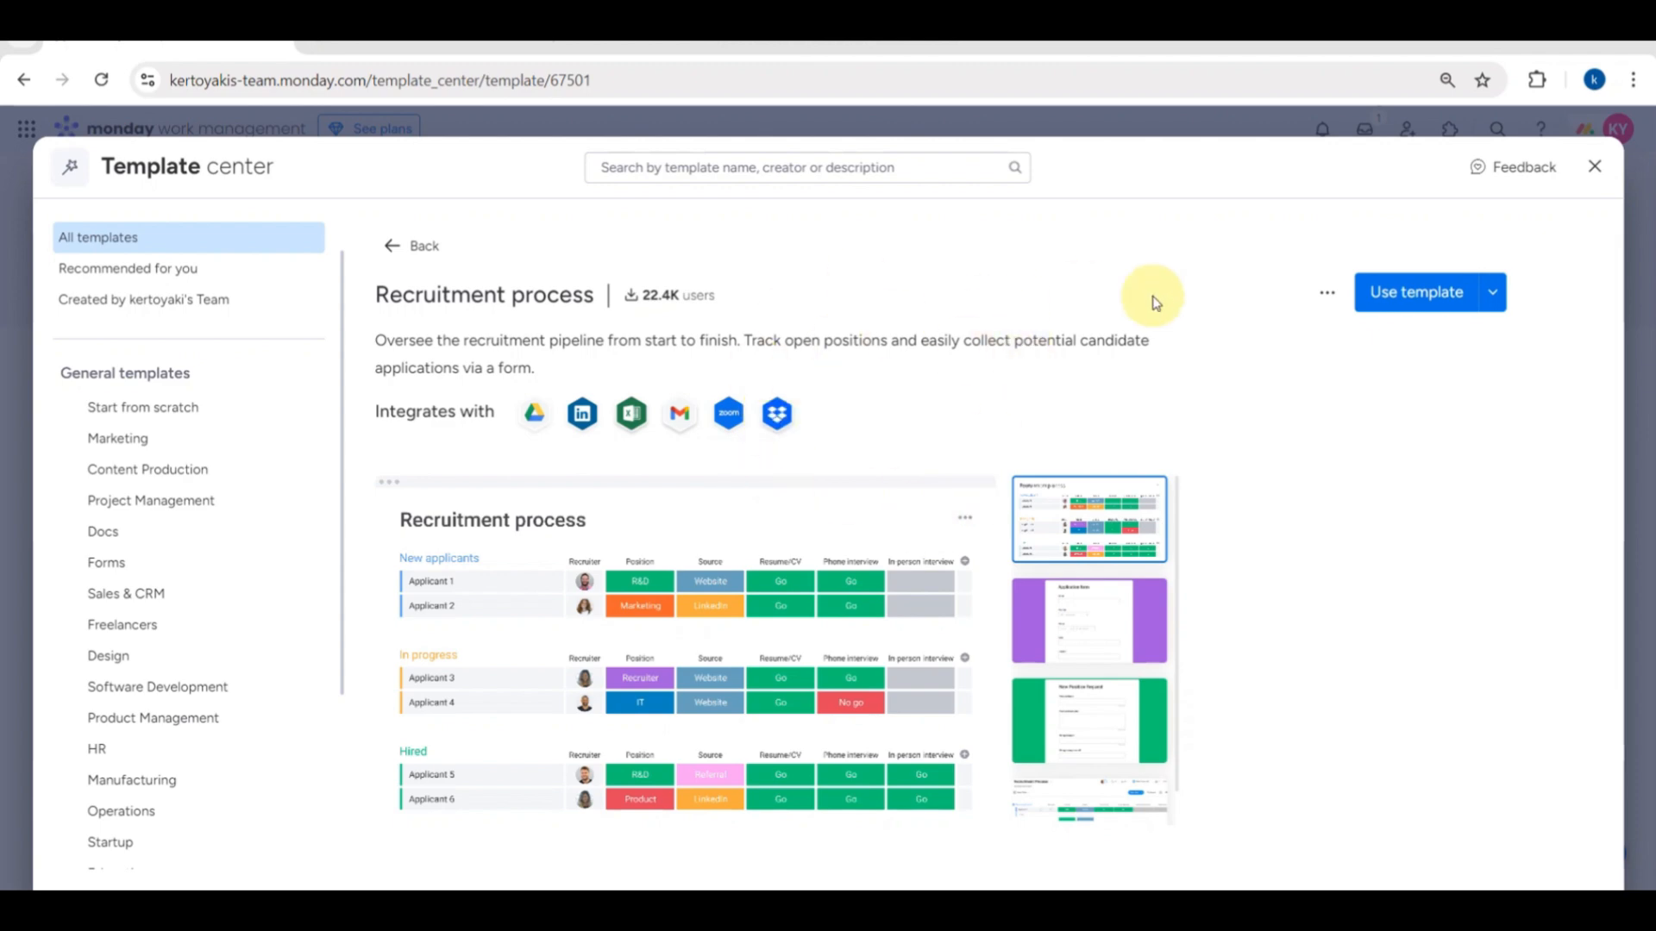
{"action": "scroll", "coordinate": [1181, 571], "scroll_direction": "down", "scroll_amount": 1}
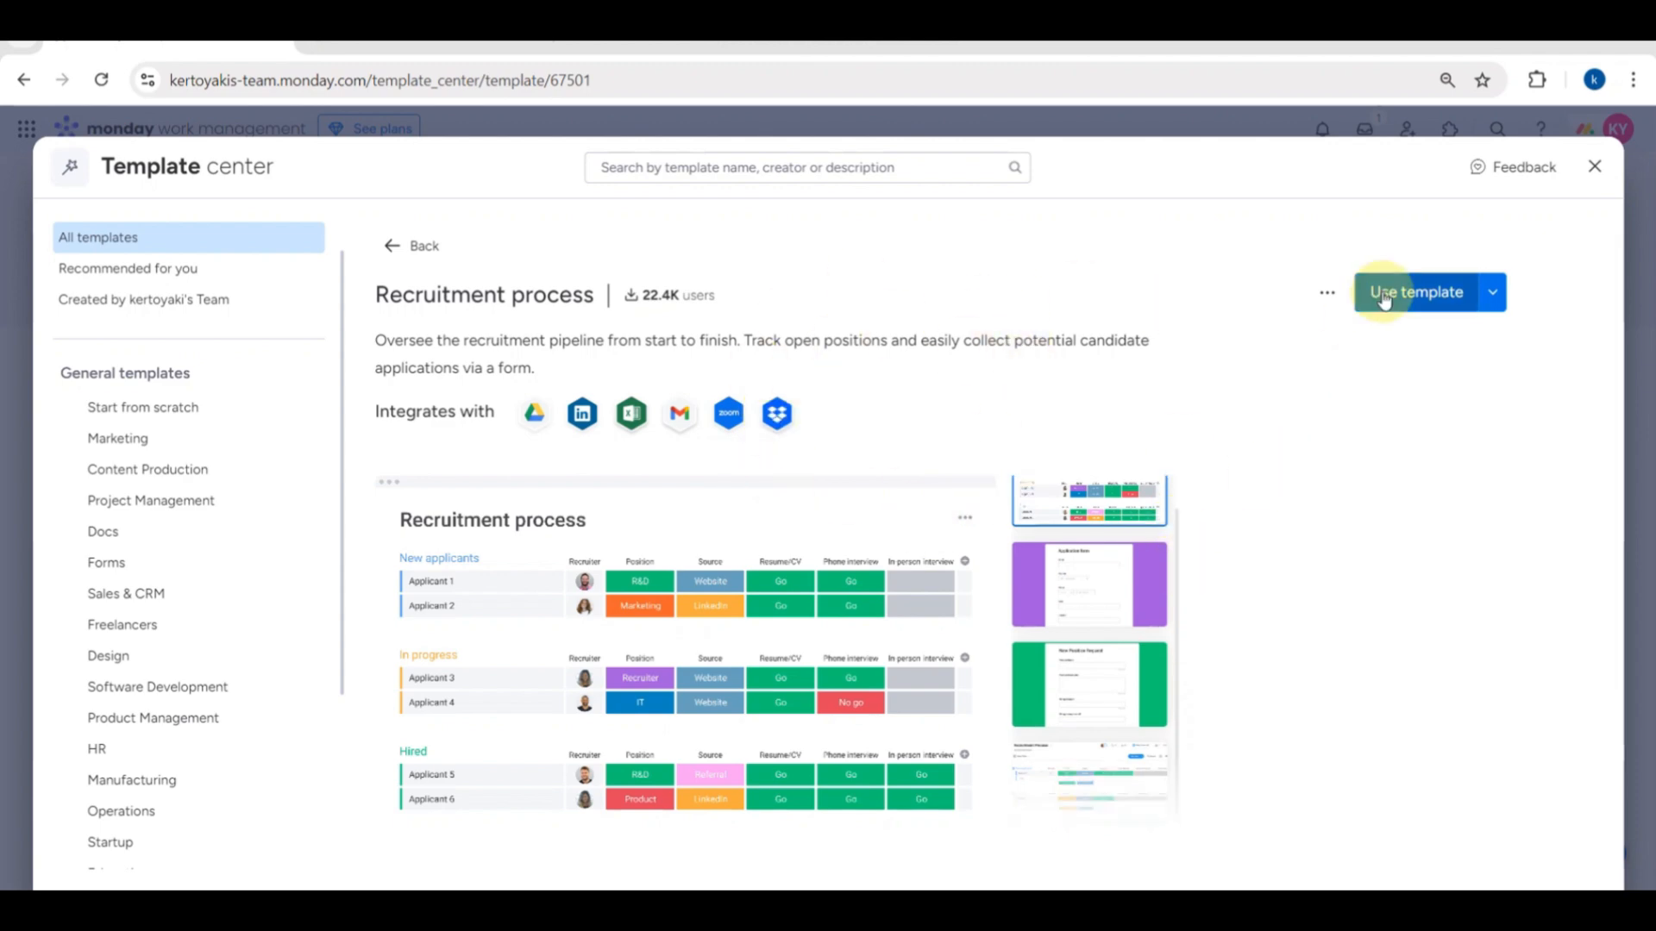
{"action": "scroll", "coordinate": [1408, 285], "scroll_direction": "up", "scroll_amount": 5}
{"action": "scroll", "coordinate": [1408, 285], "scroll_direction": "right", "scroll_amount": 3}
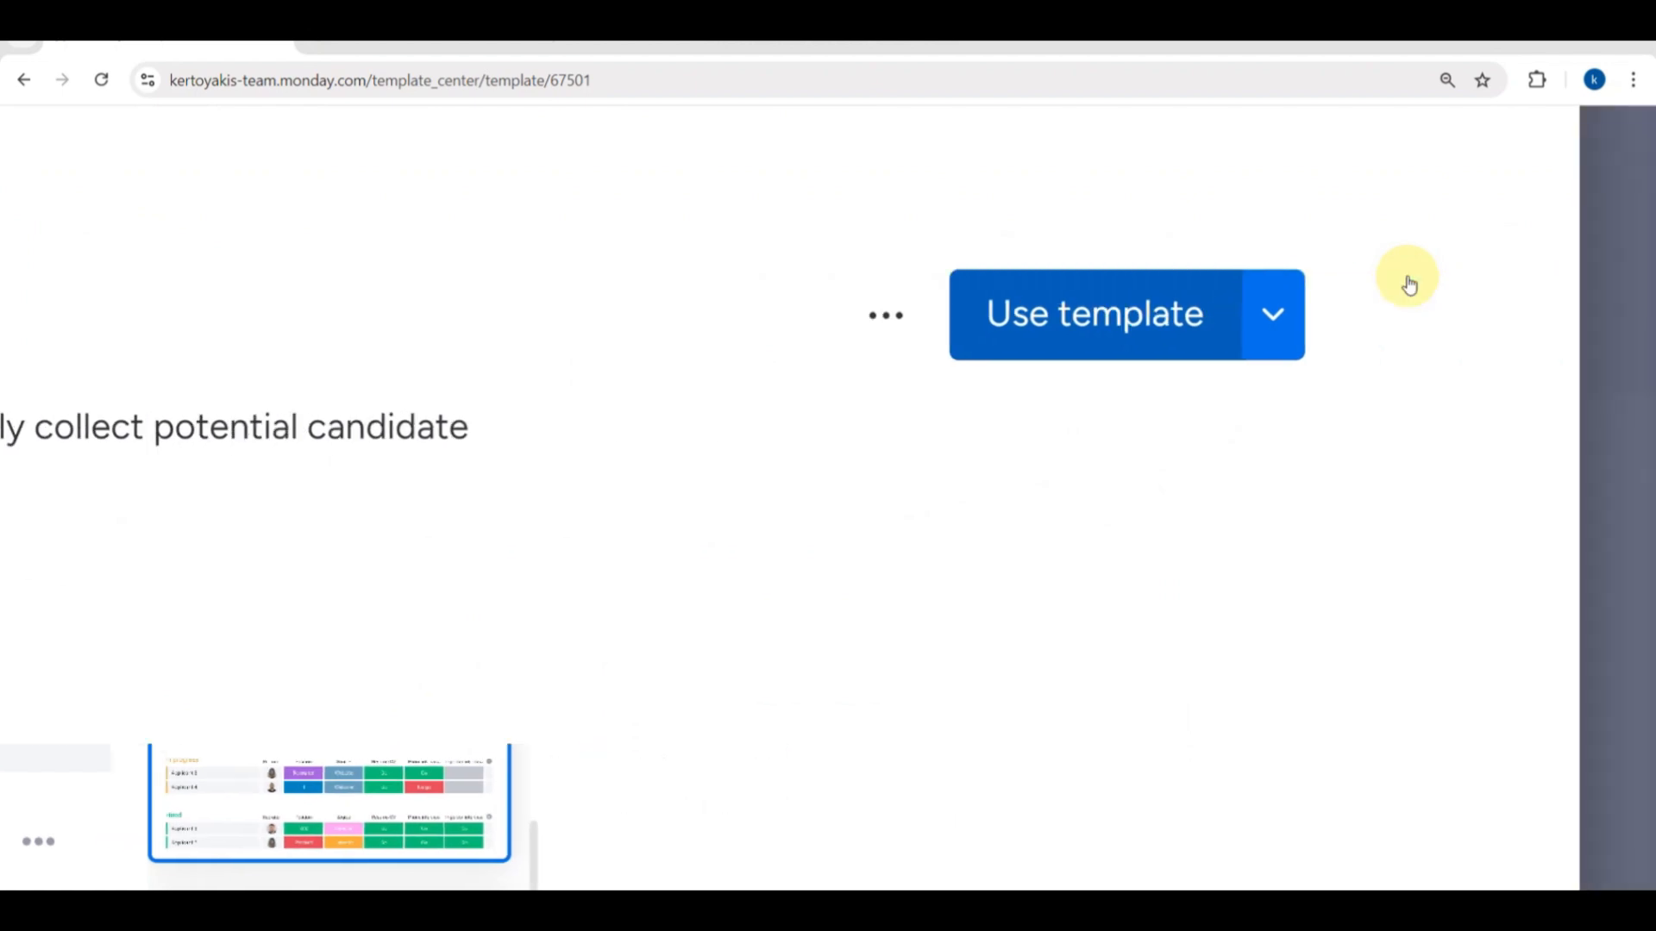
{"action": "scroll", "coordinate": [1206, 321], "scroll_direction": "down", "scroll_amount": 5}
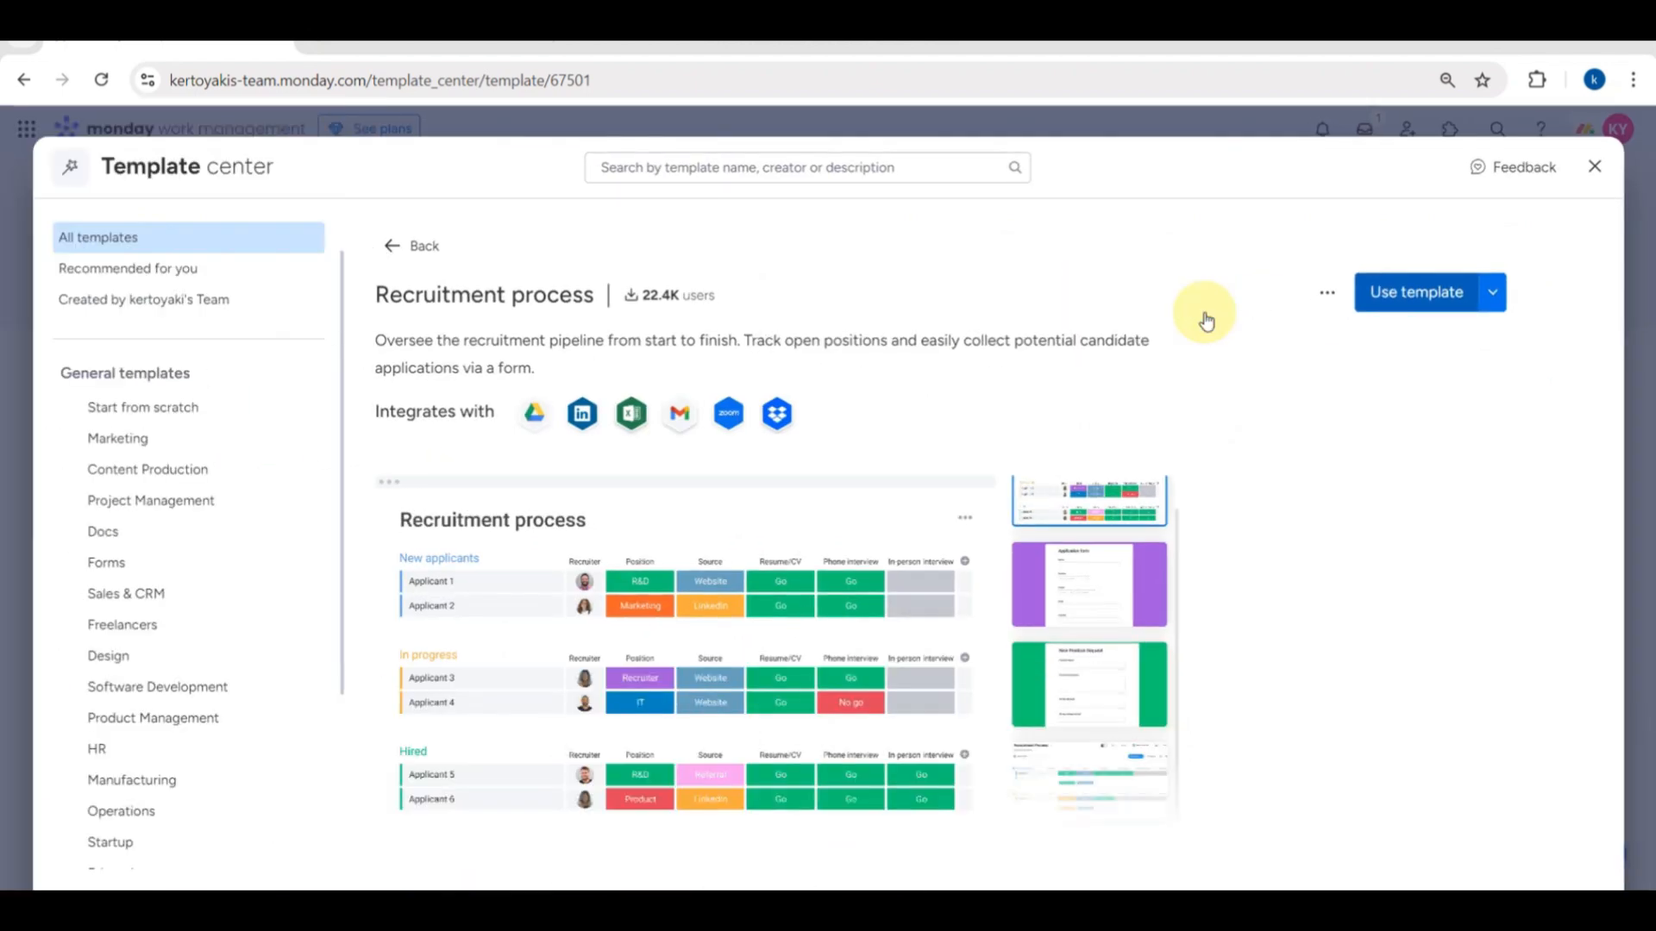
Step: Try to use the Recruitment process template in the workspace and dismiss the plan upgrade offer
{"action": "left_click", "coordinate": [1377, 296]}
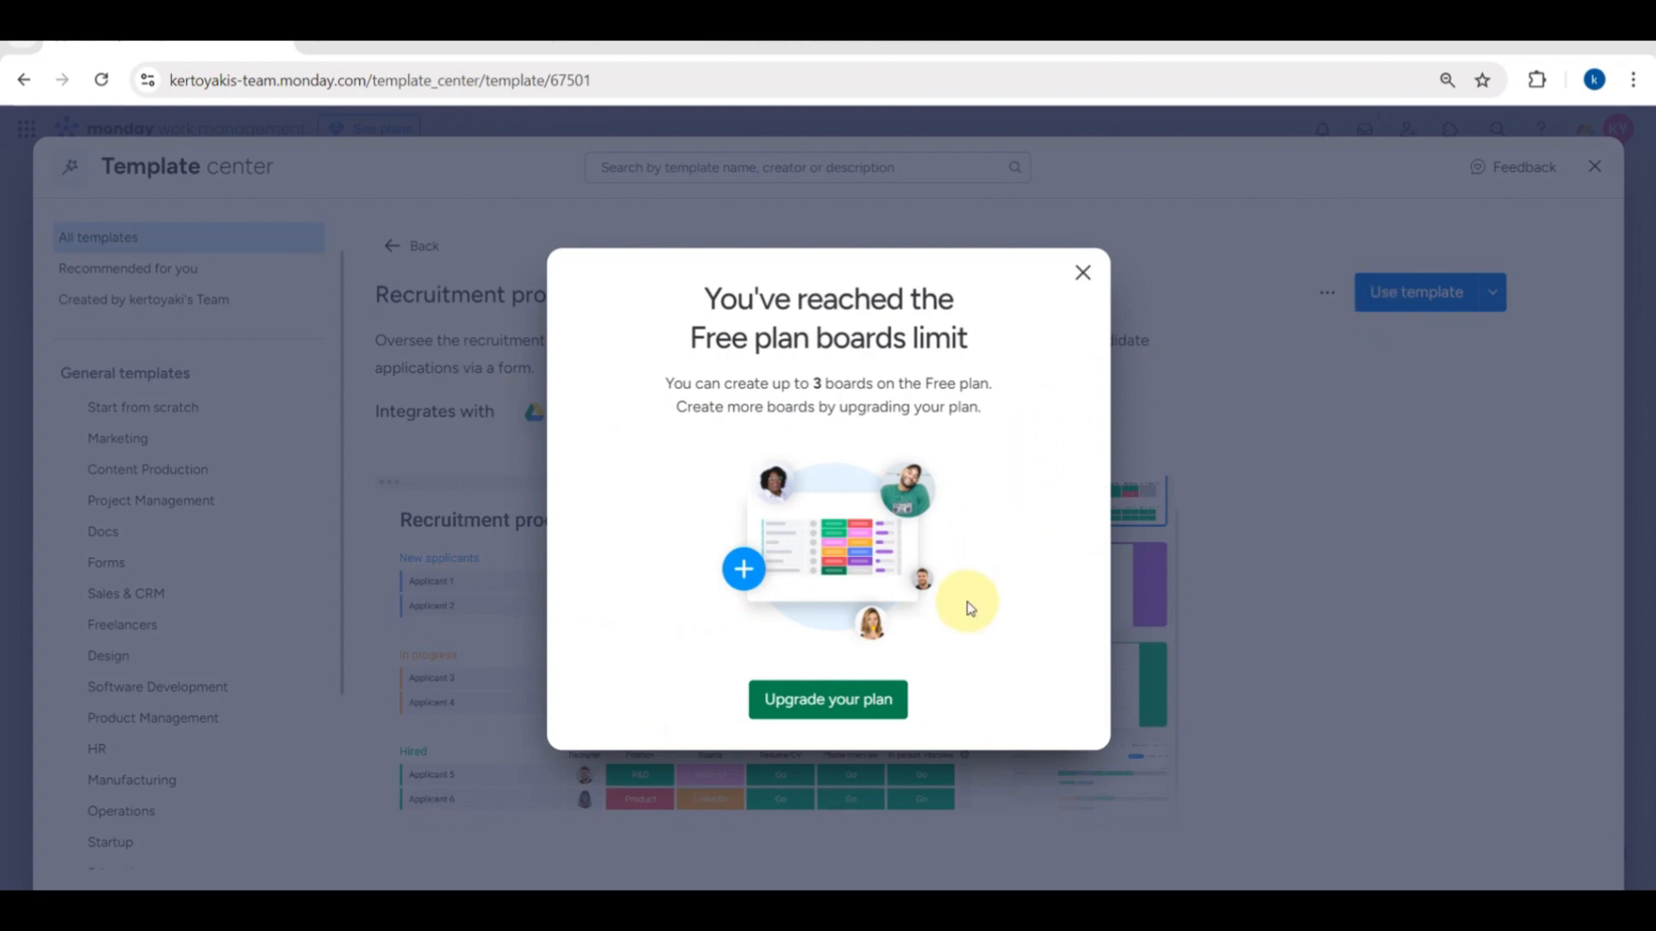
{"action": "left_click", "coordinate": [1083, 273]}
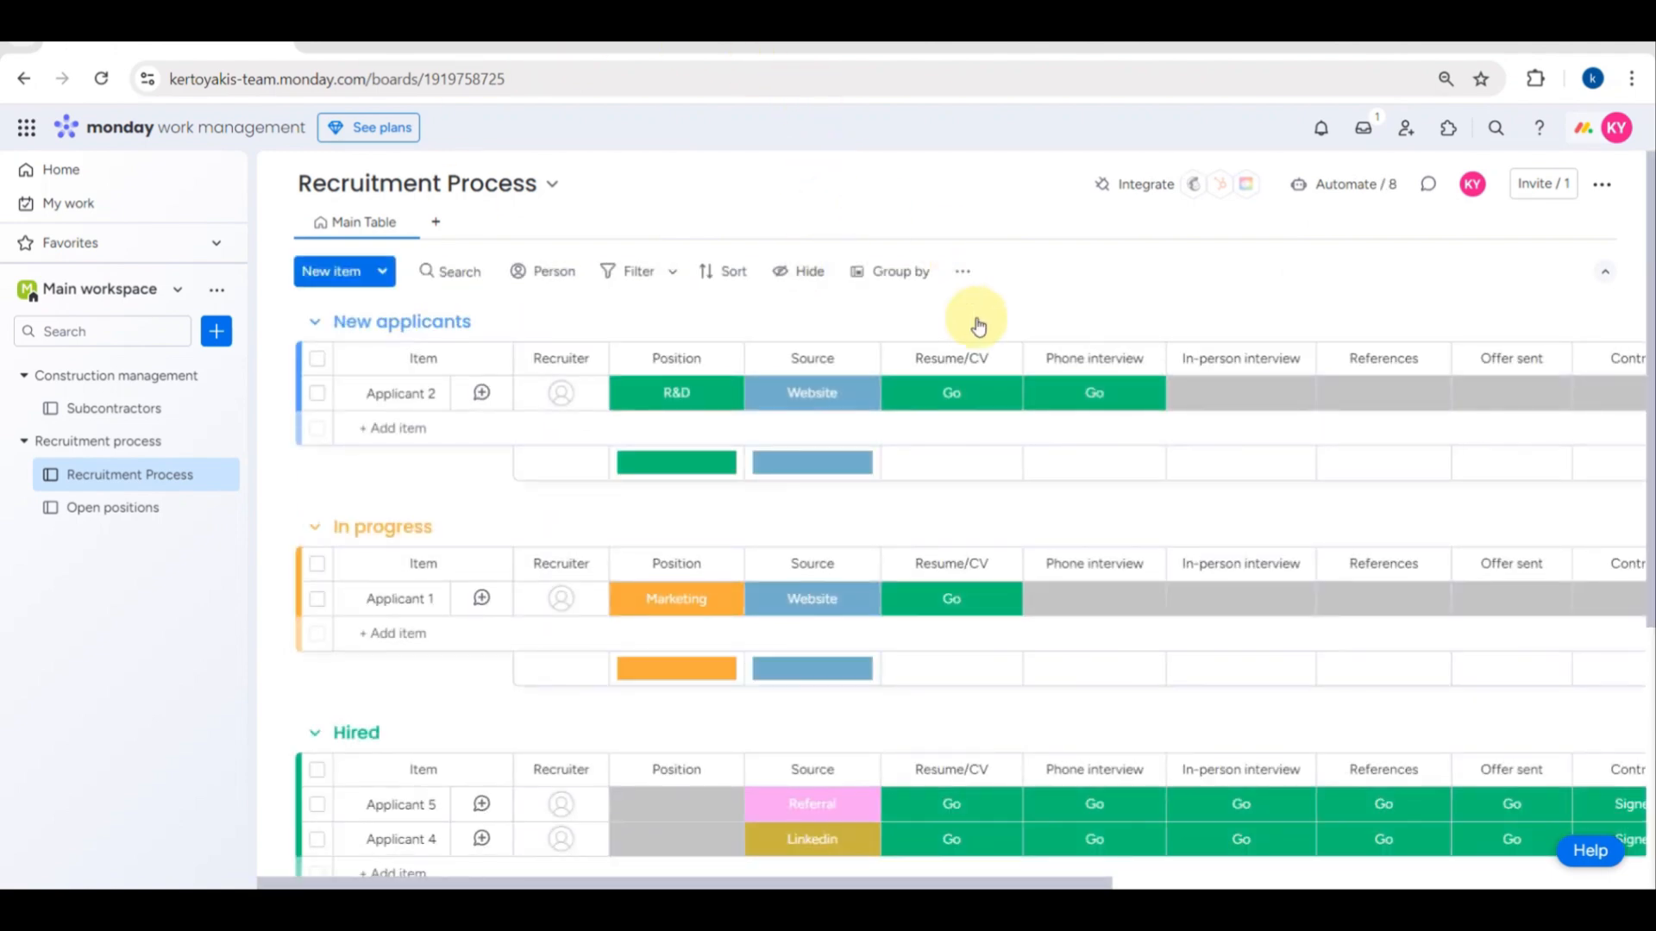
Step: Rename the Recruitment Process board to "Main Recruitment"
{"action": "scroll", "coordinate": [787, 466], "scroll_direction": "down", "scroll_amount": 3}
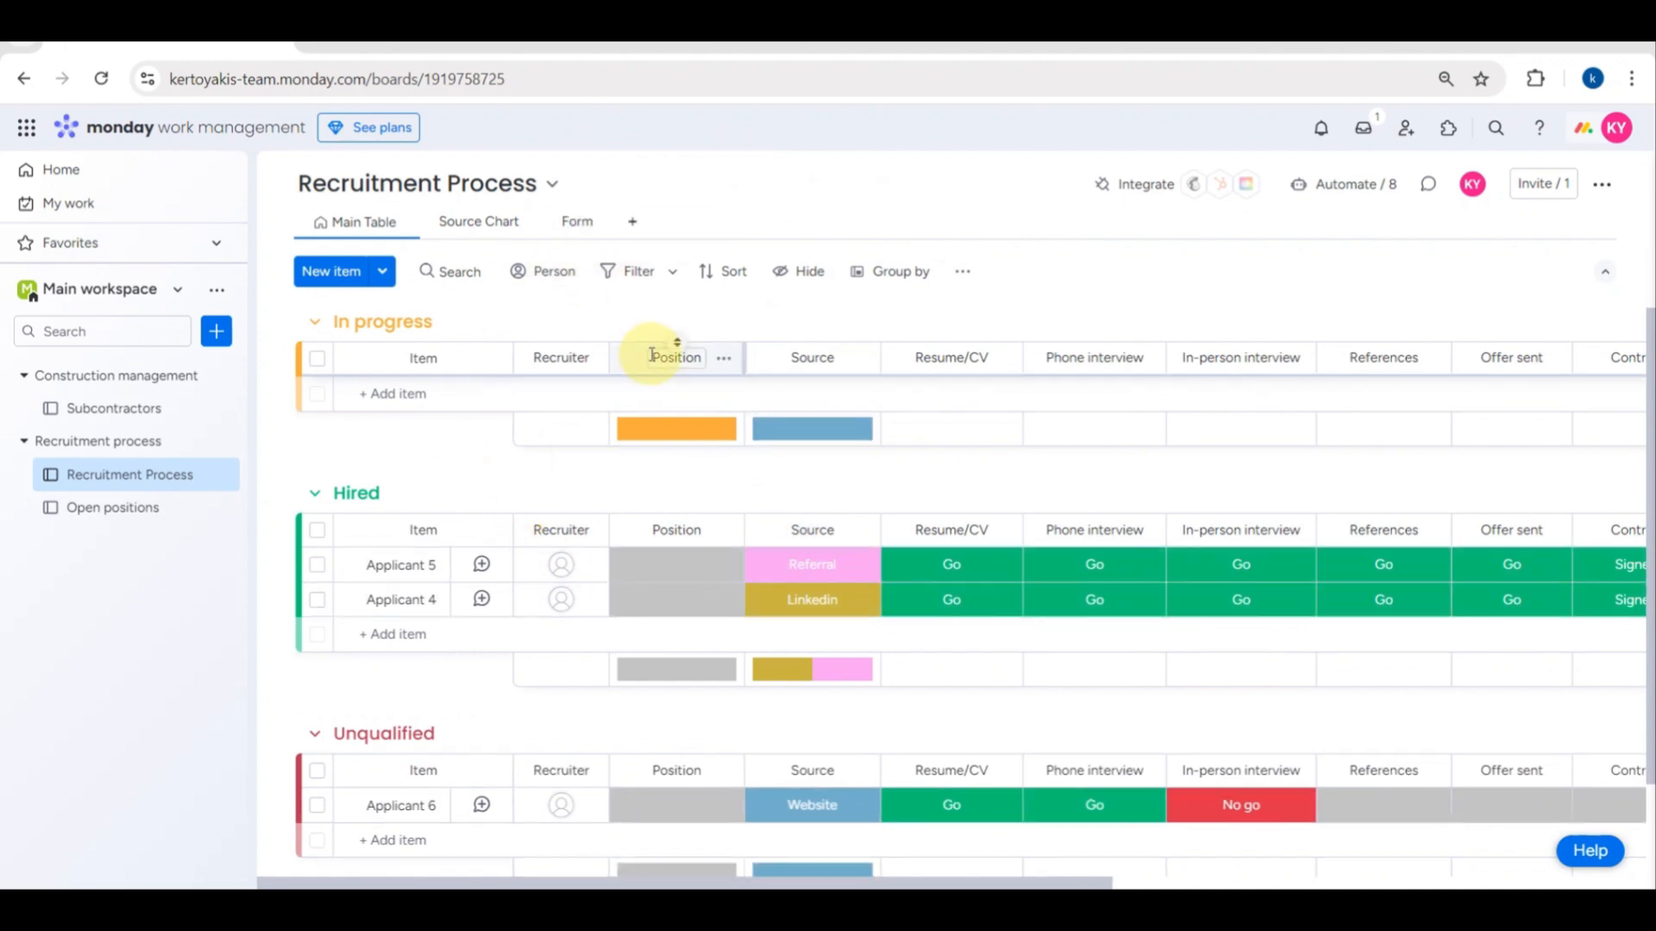
{"action": "scroll", "coordinate": [566, 418], "scroll_direction": "up", "scroll_amount": 3}
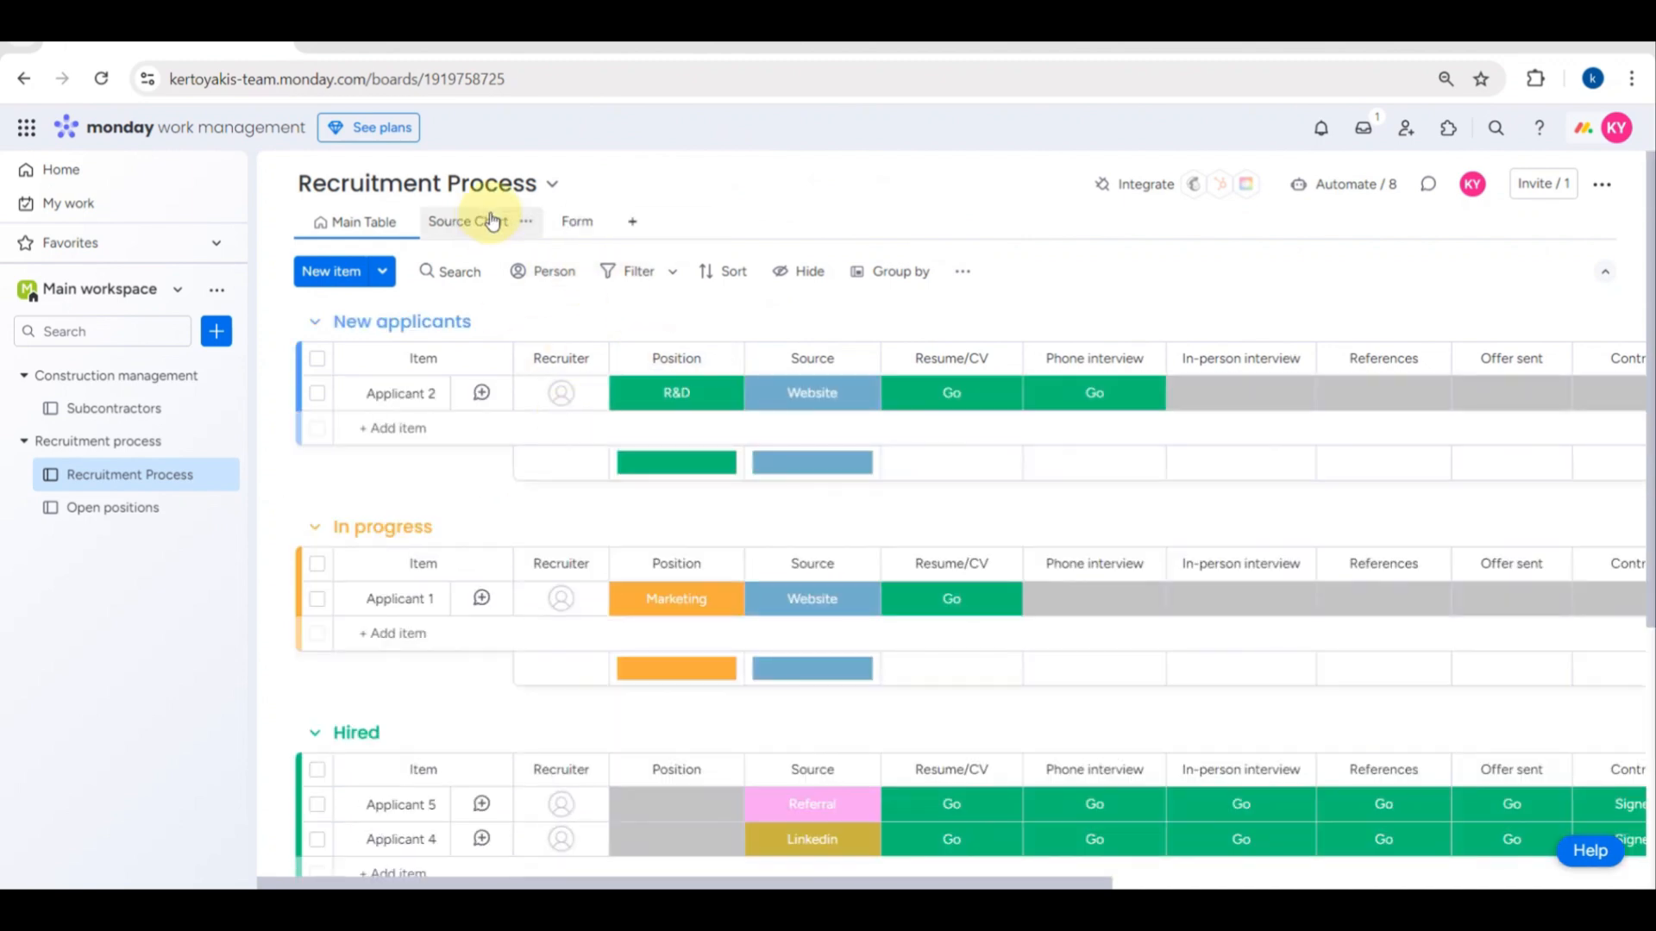
{"action": "left_click", "coordinate": [452, 188]}
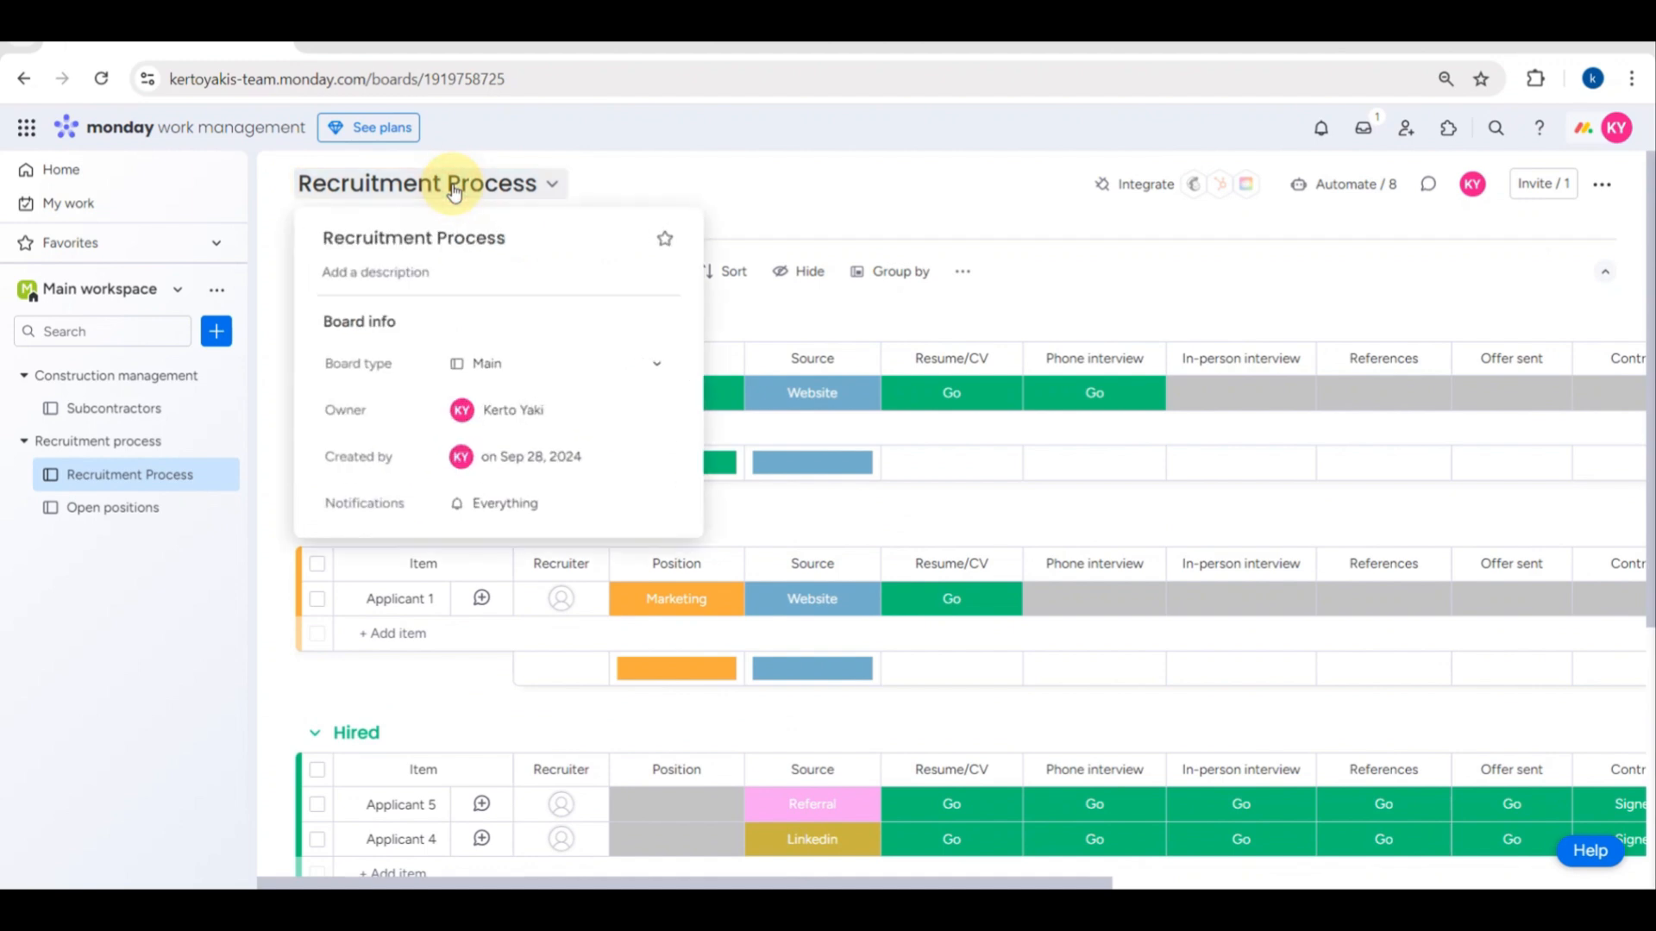
{"action": "left_click", "coordinate": [399, 192]}
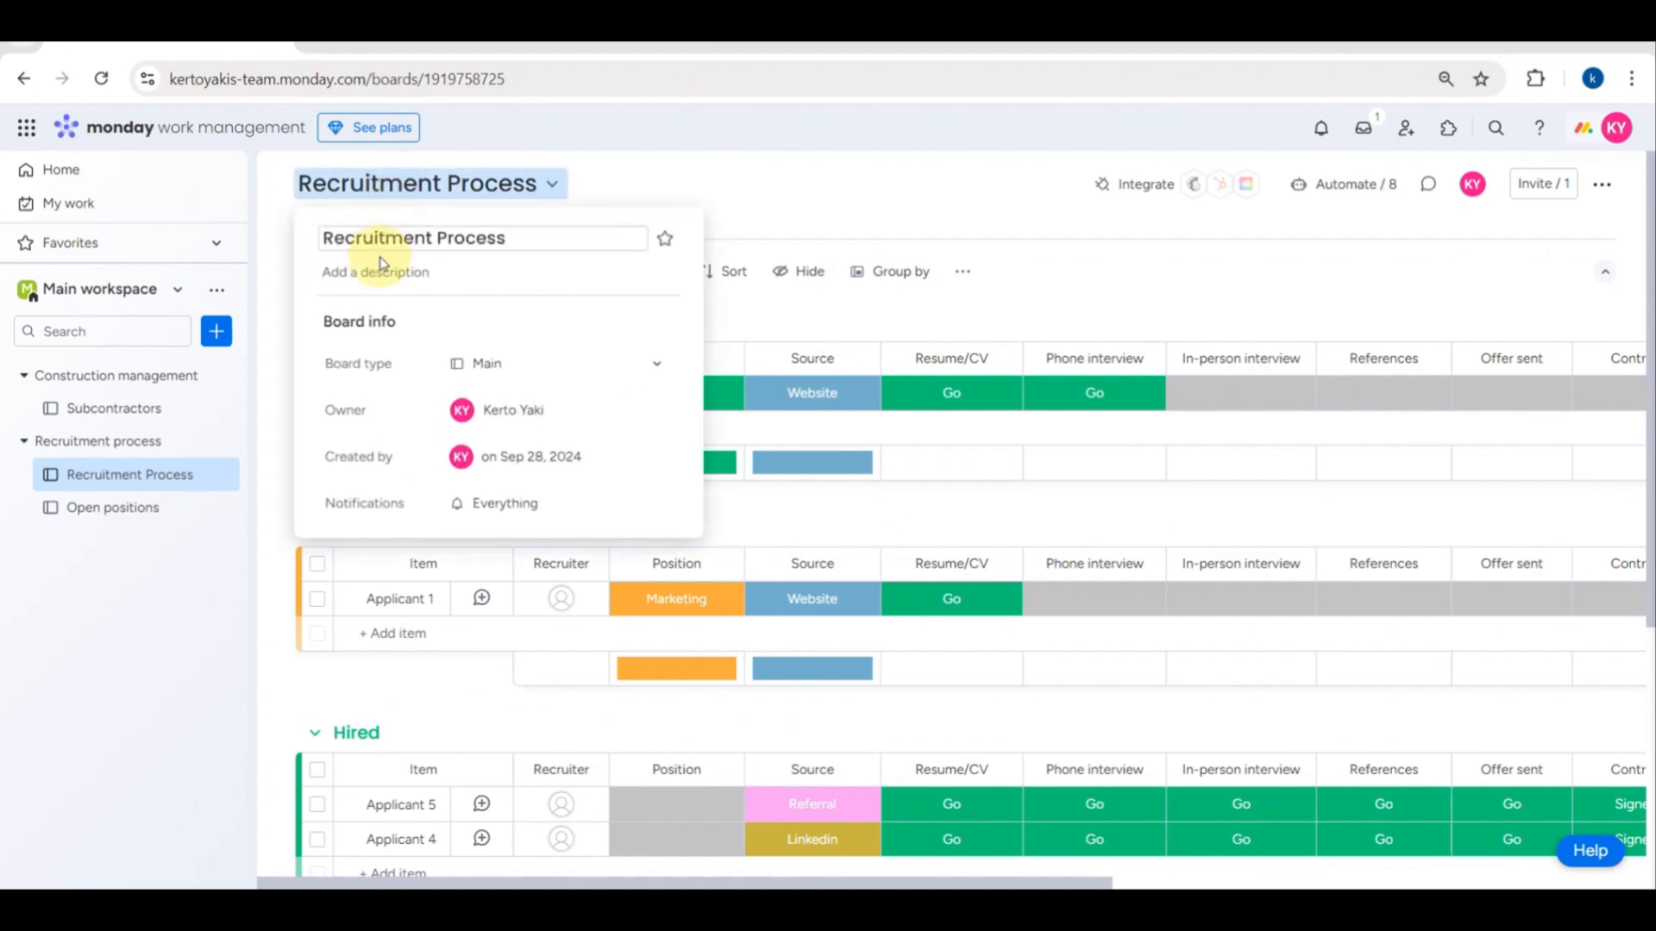
{"action": "left_click", "coordinate": [413, 236]}
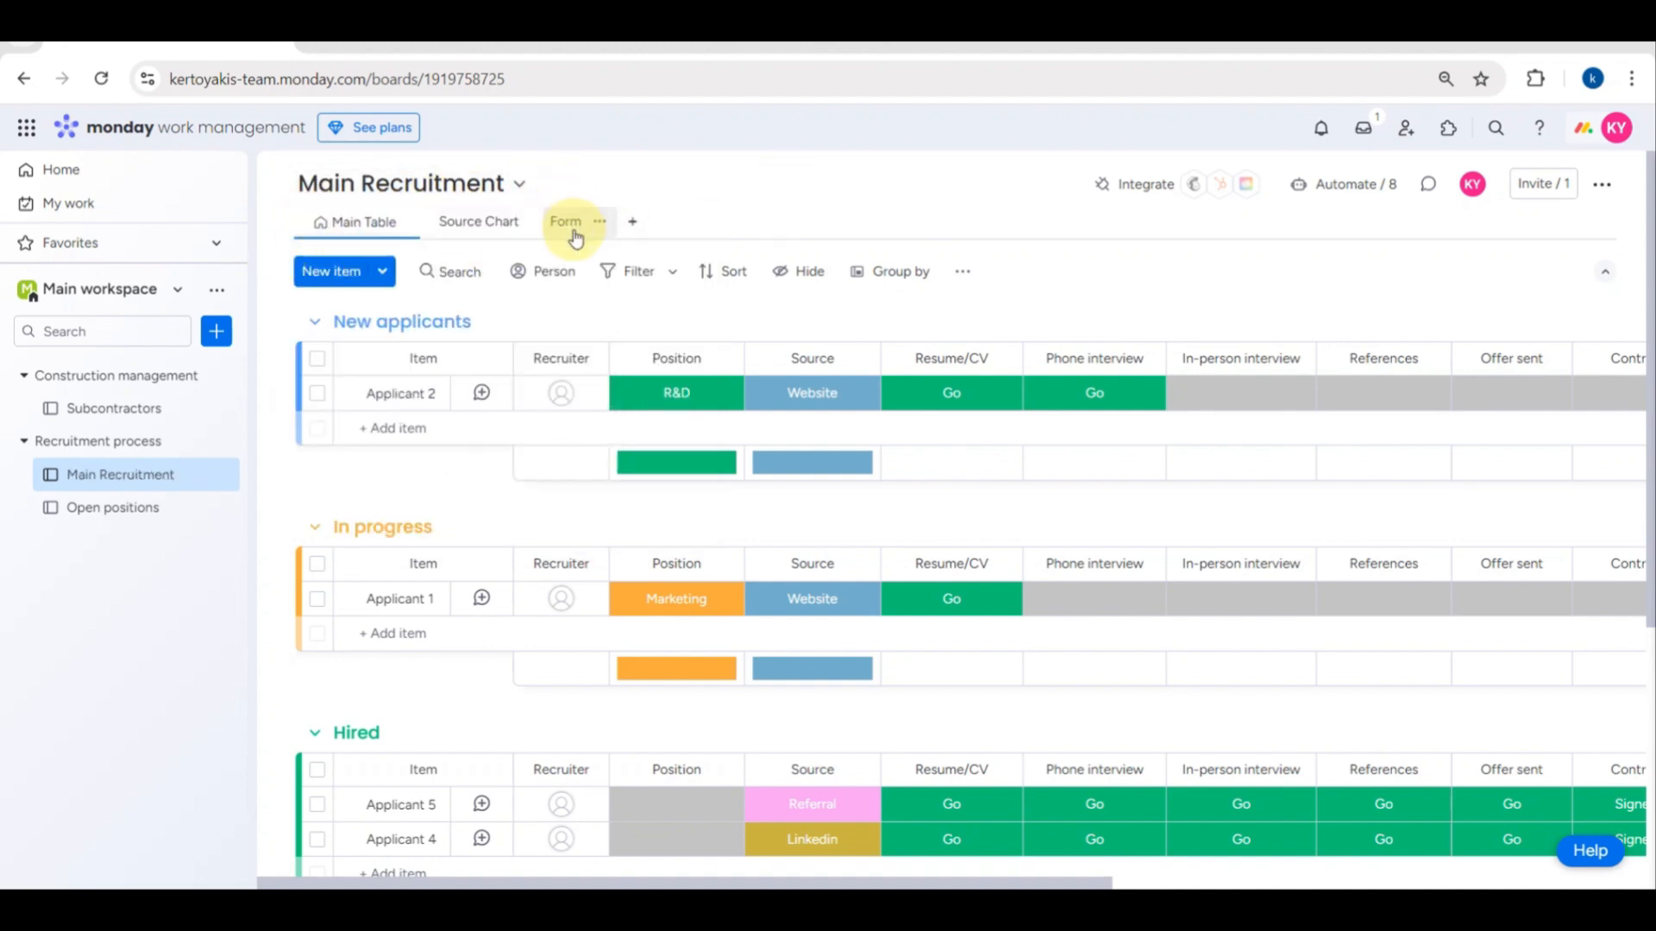
Step: Add a Kanban view to the Main Recruitment board and return to the main table
{"action": "left_click", "coordinate": [632, 226]}
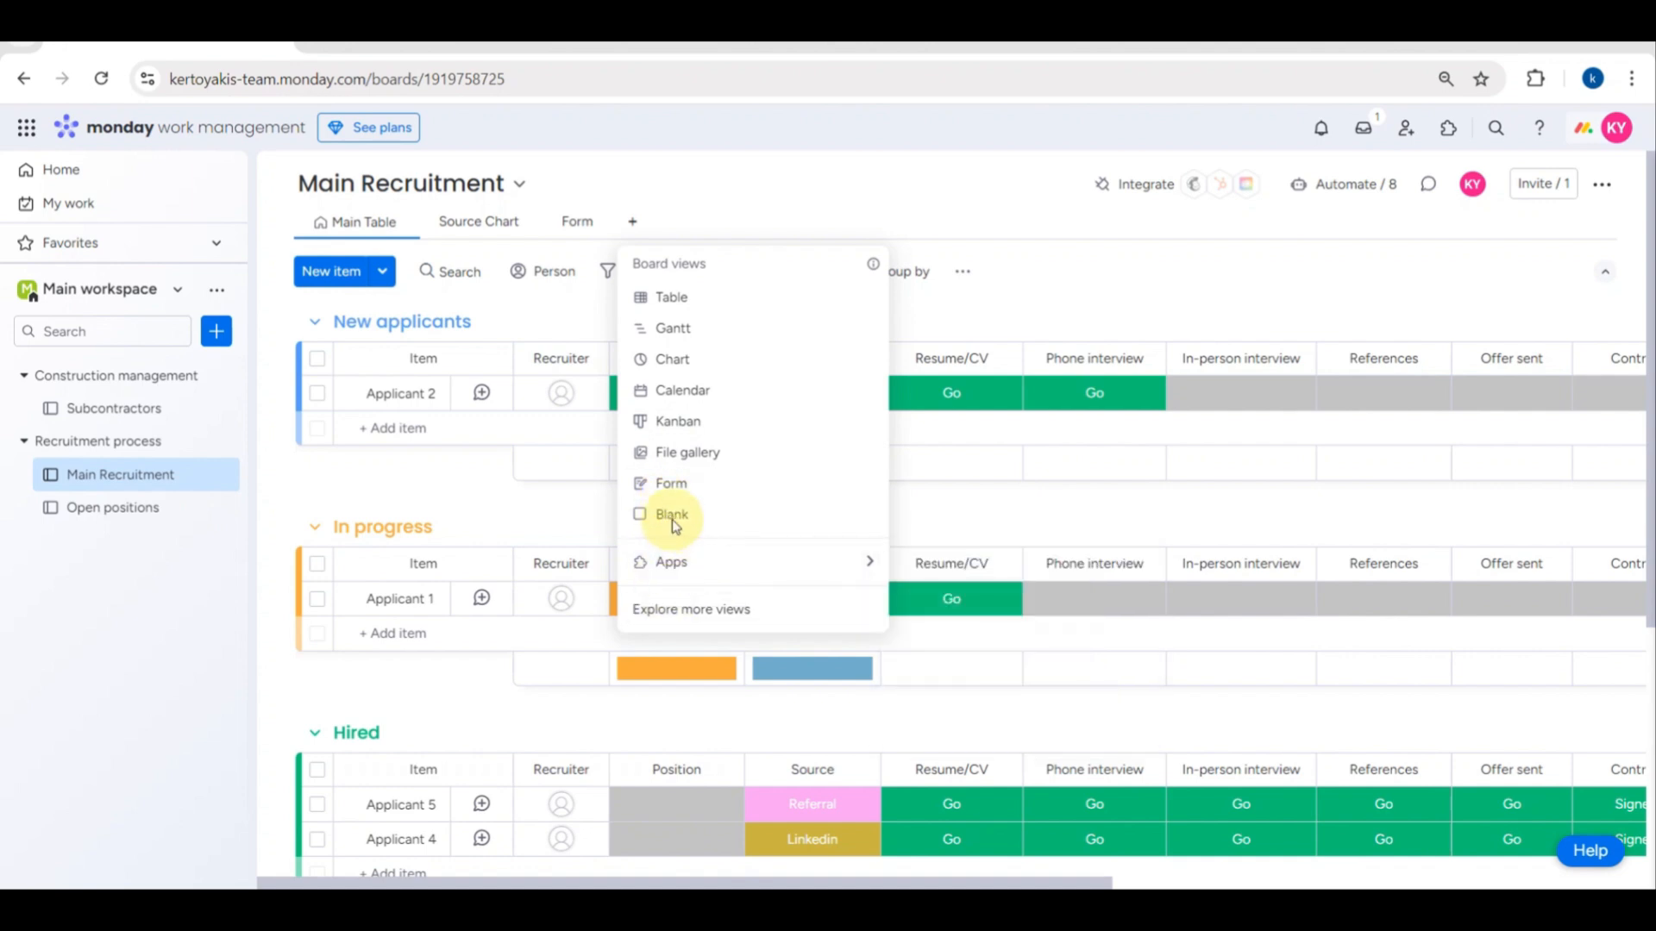
{"action": "left_click", "coordinate": [677, 422]}
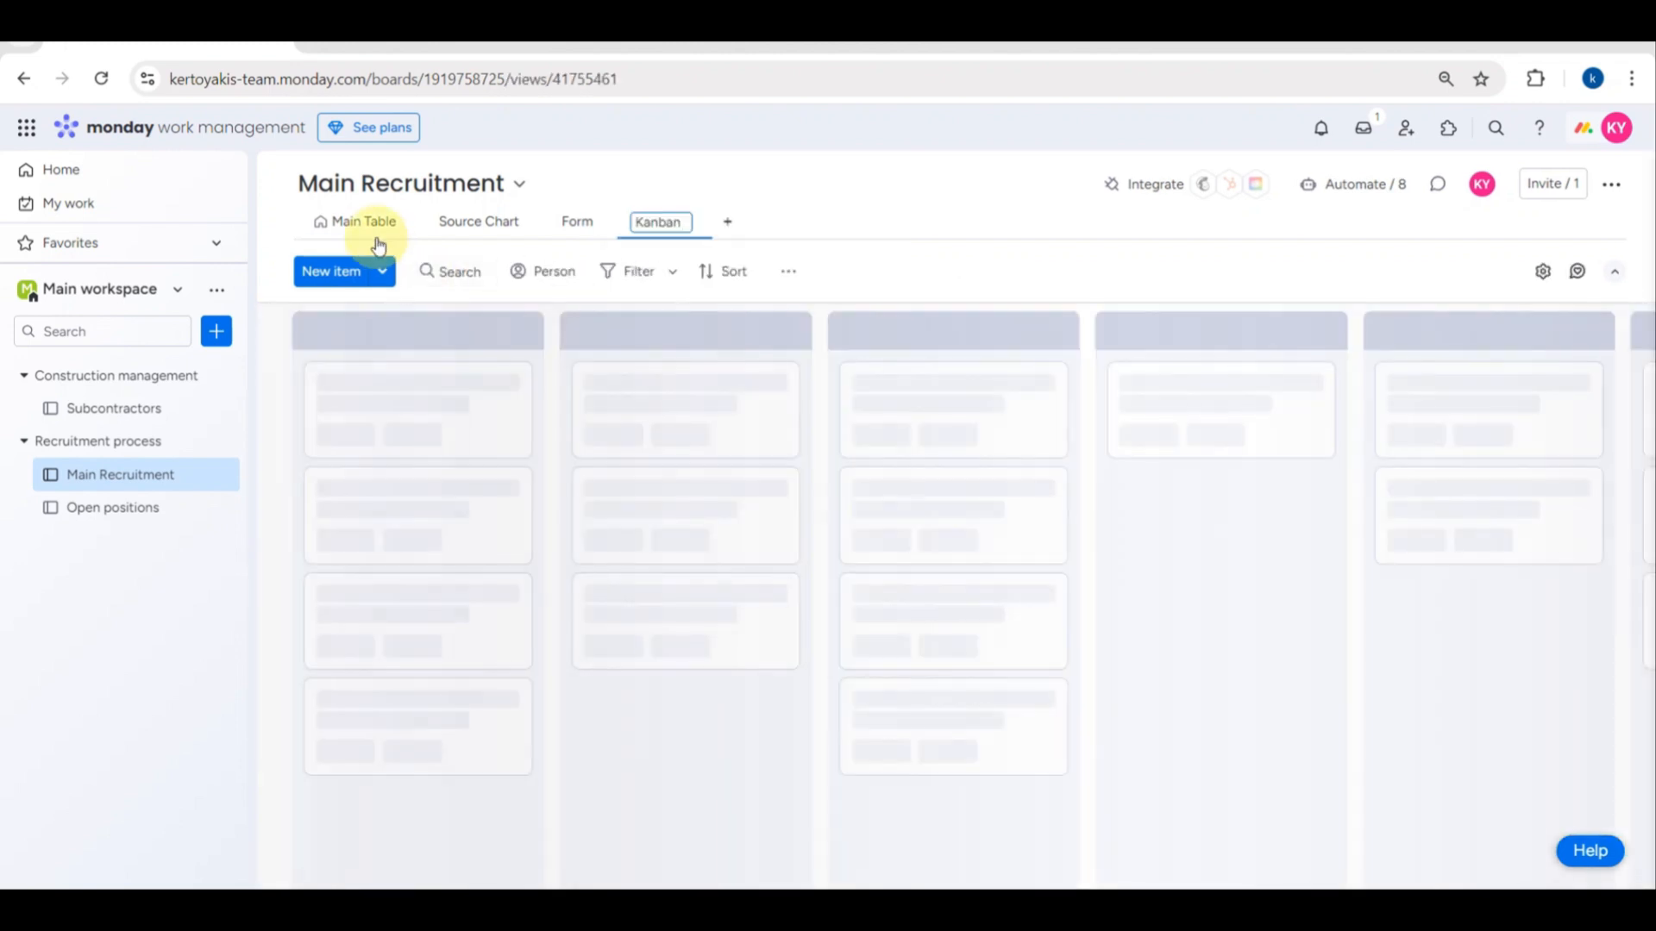
{"action": "left_click", "coordinate": [359, 226]}
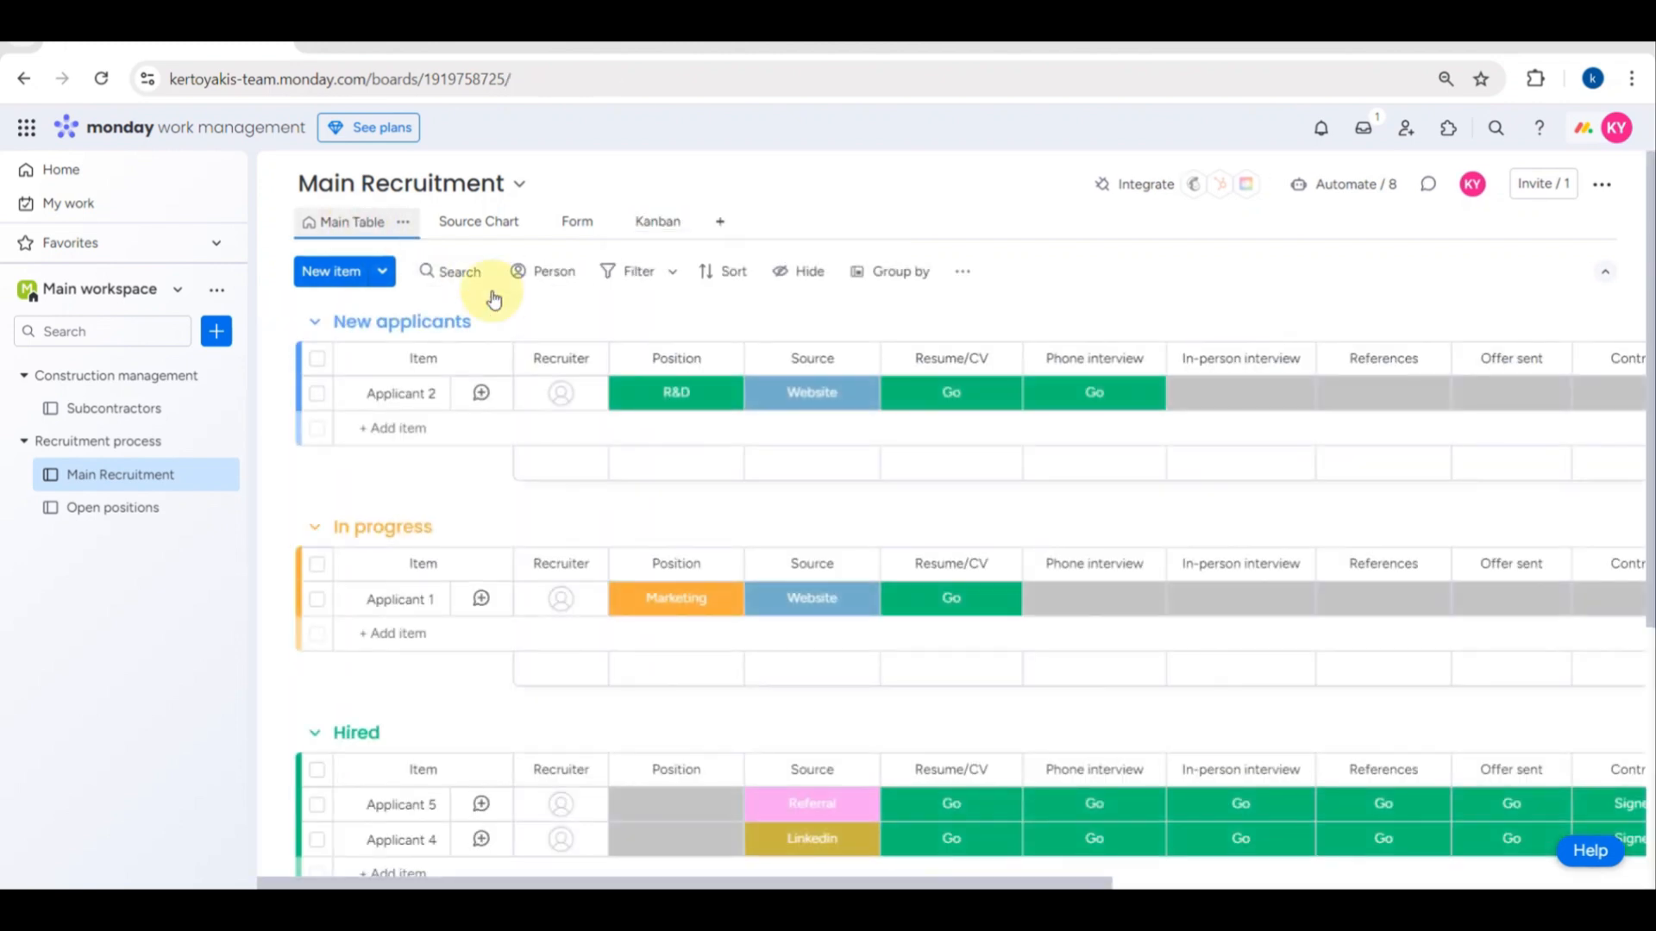
Step: Look through the recruiter and position choices available for Applicant 2 without changing either
{"action": "left_click", "coordinate": [542, 399]}
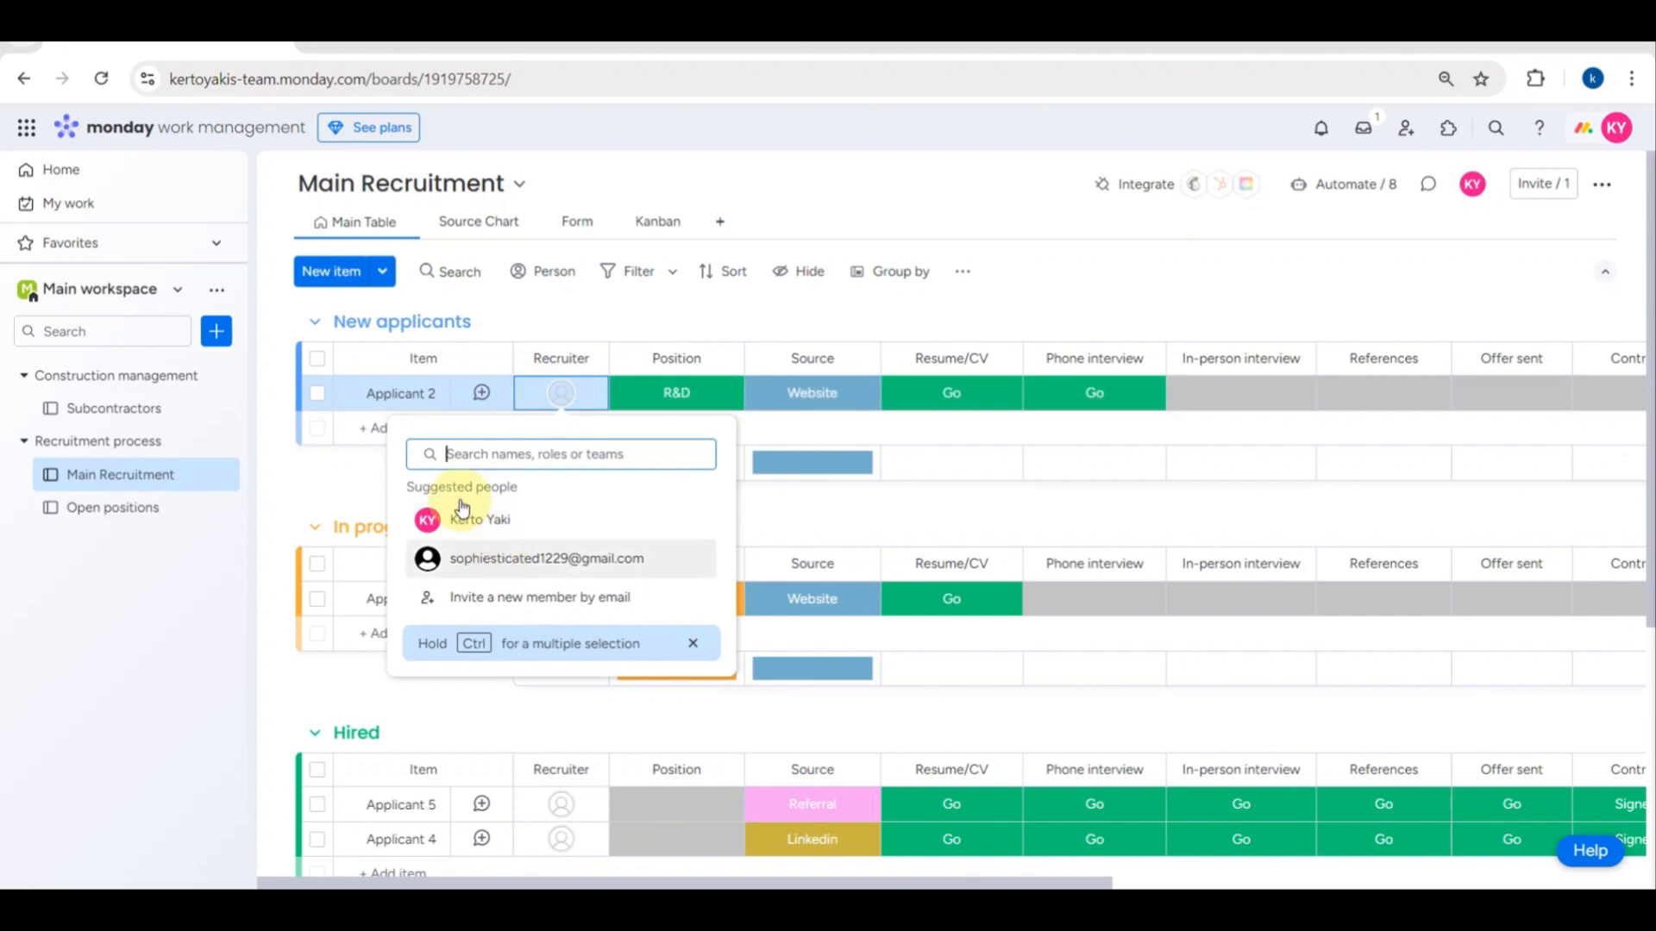
{"action": "left_click", "coordinate": [255, 602]}
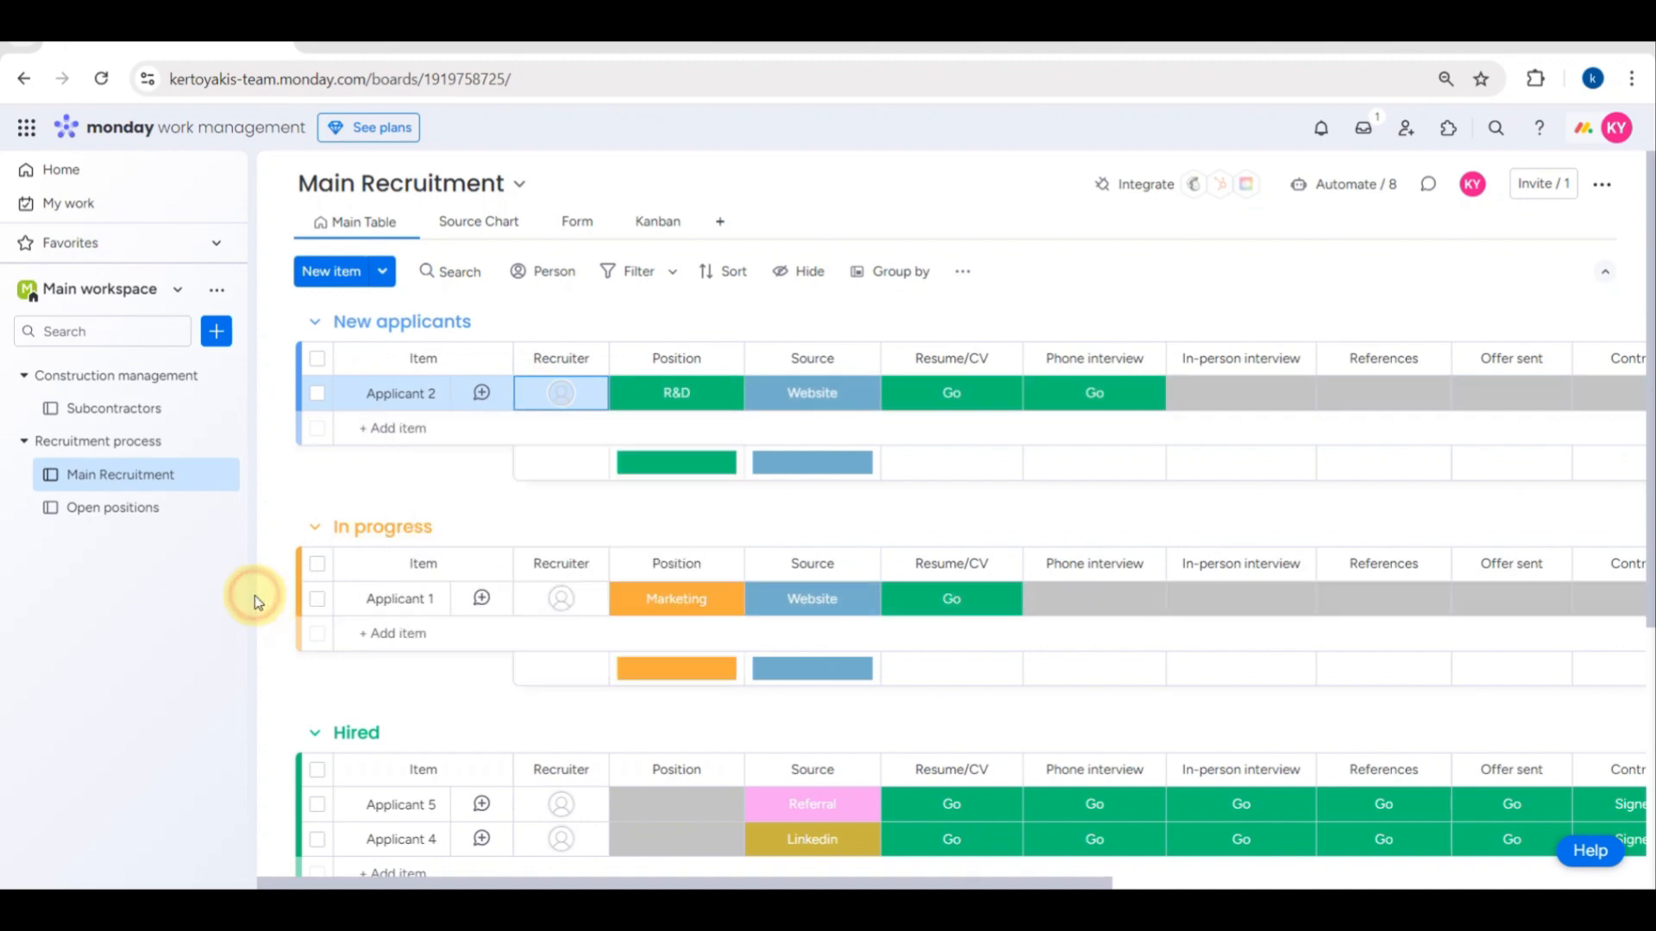
{"action": "left_click", "coordinate": [682, 396]}
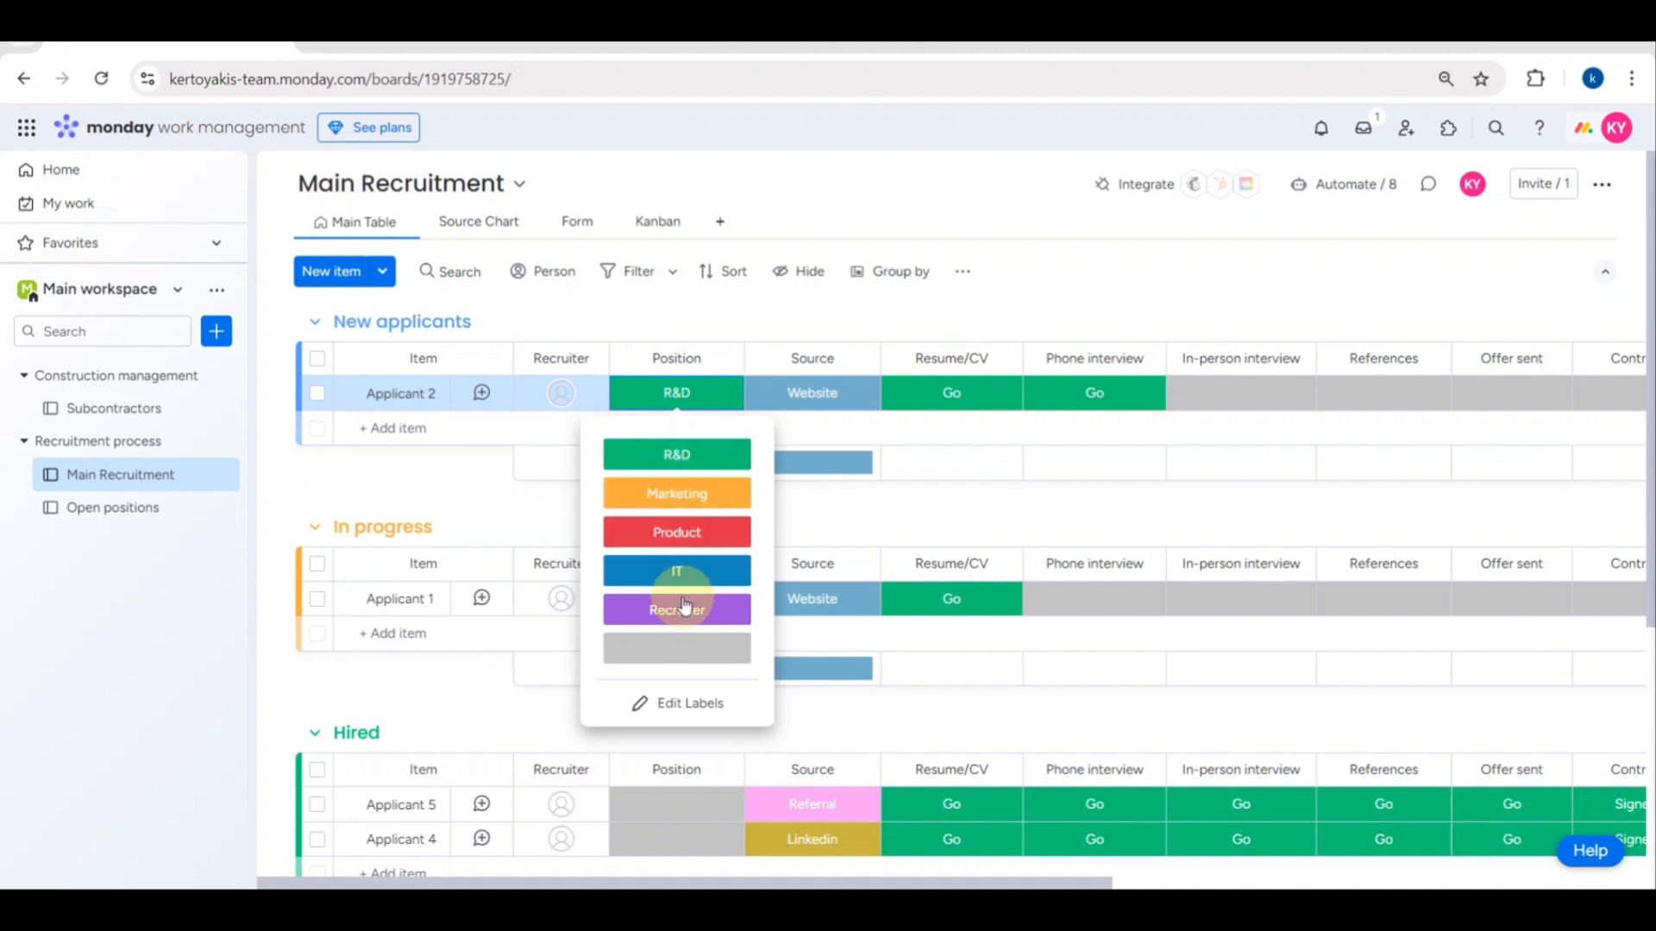
Step: Add a dark brown "Urgent" label to the Phone interview column and assign it to Applicant 2
{"action": "scroll", "coordinate": [776, 483], "scroll_direction": "right", "scroll_amount": 3}
{"action": "left_click", "coordinate": [808, 397]}
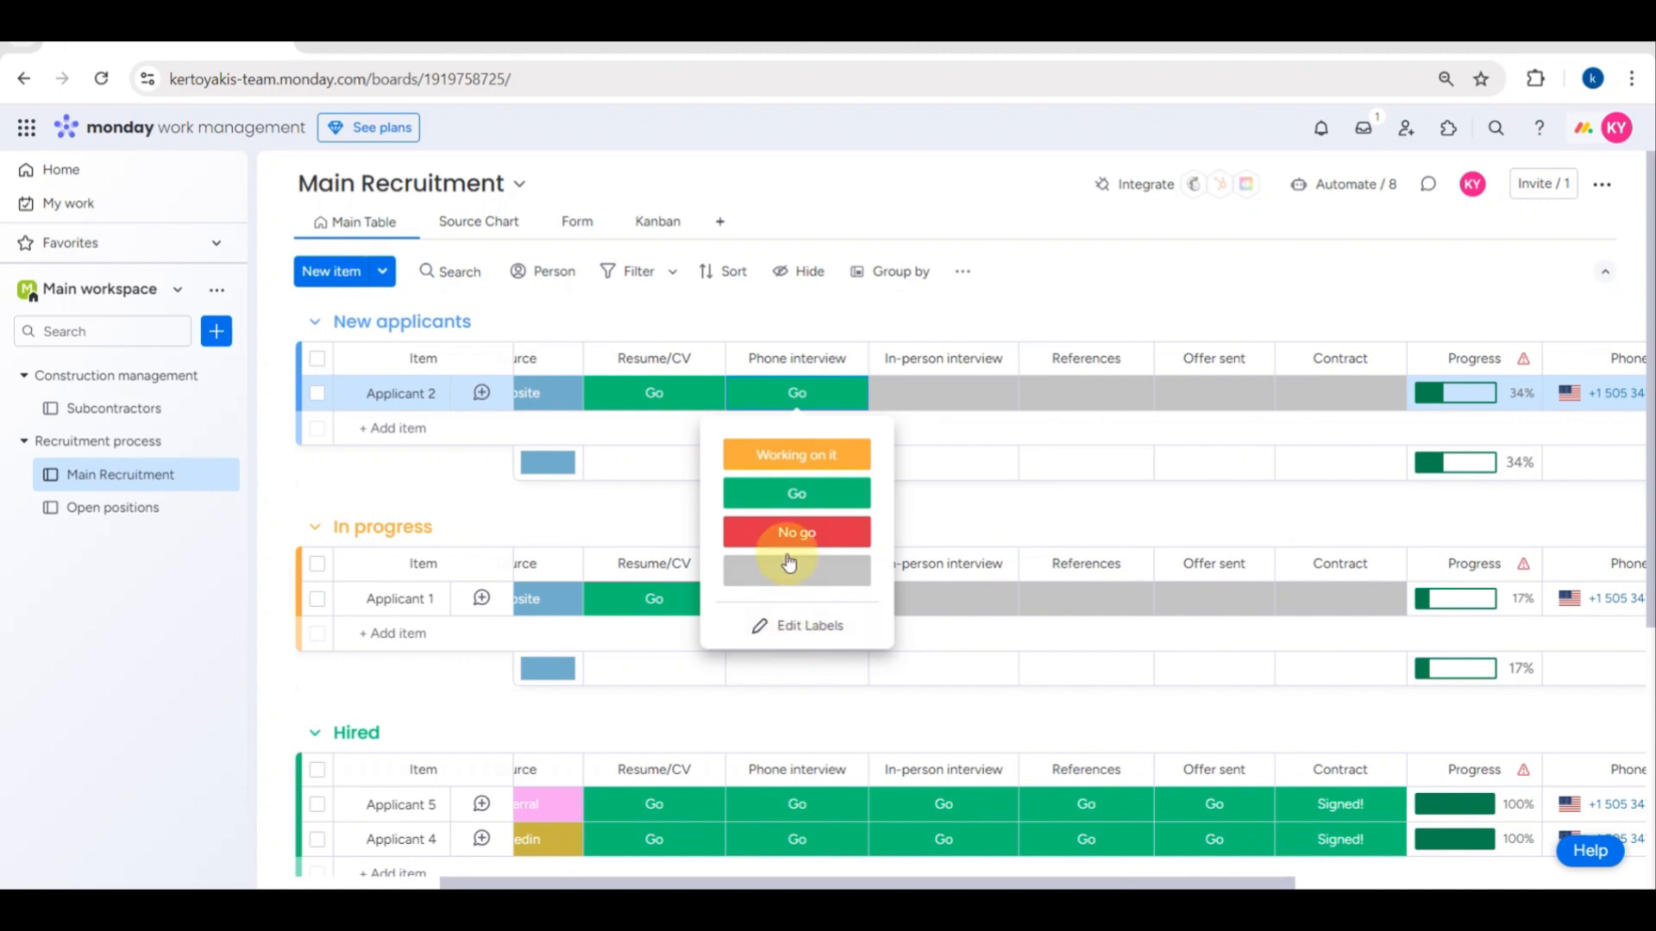
{"action": "left_click", "coordinate": [787, 626]}
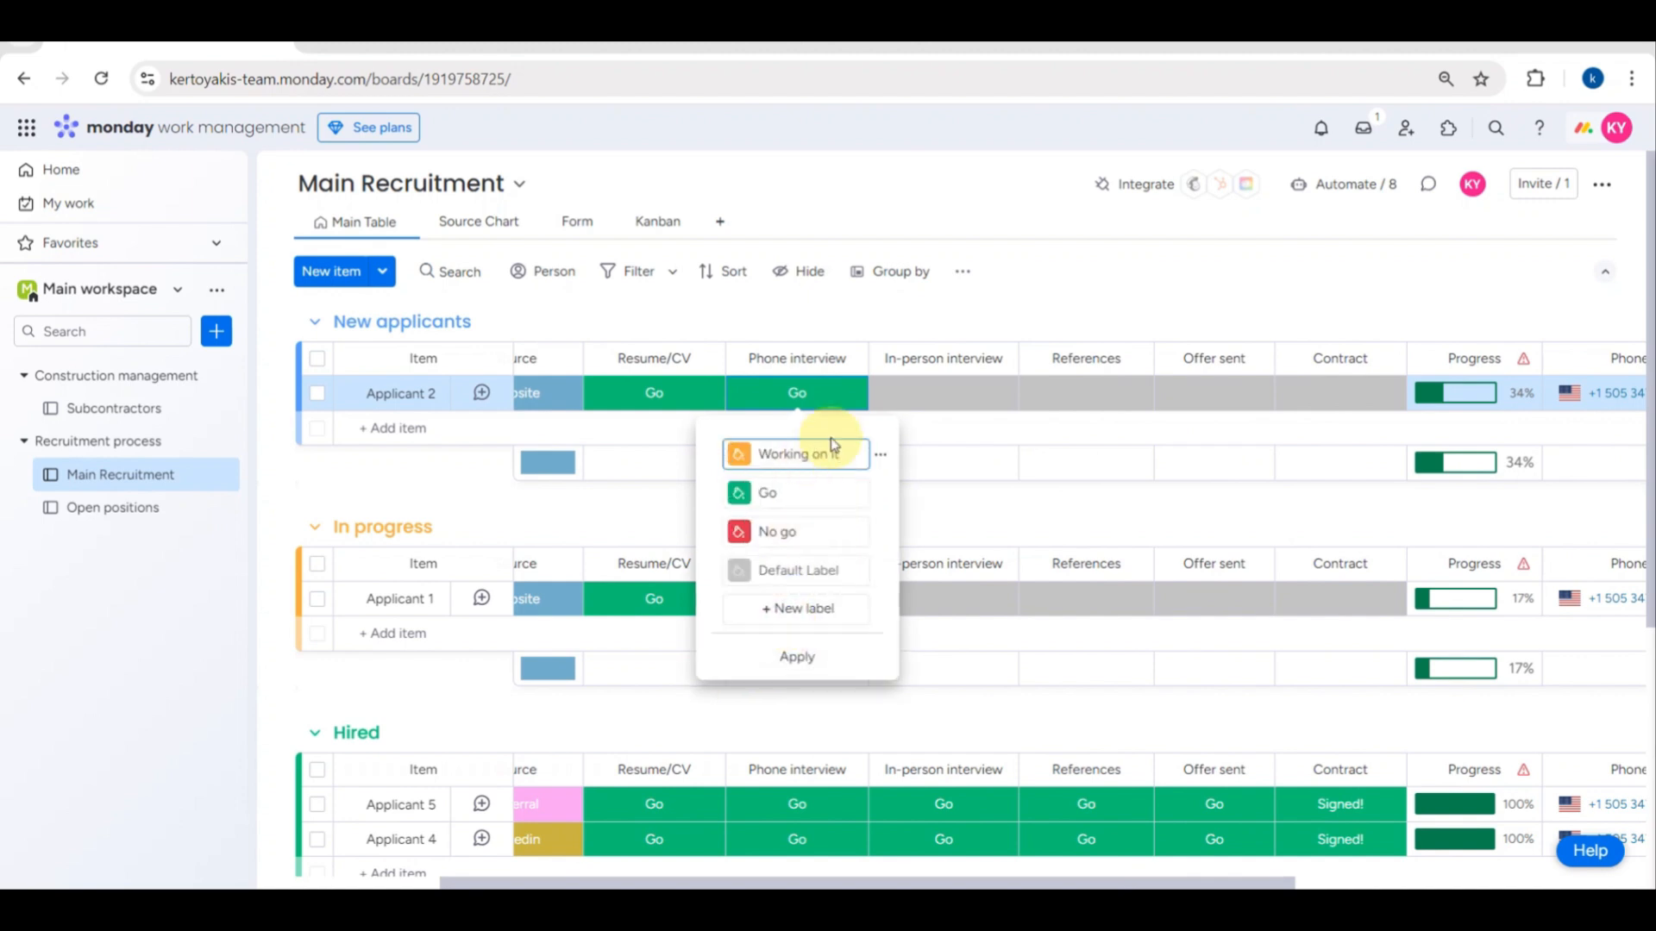
{"action": "left_click", "coordinate": [776, 608]}
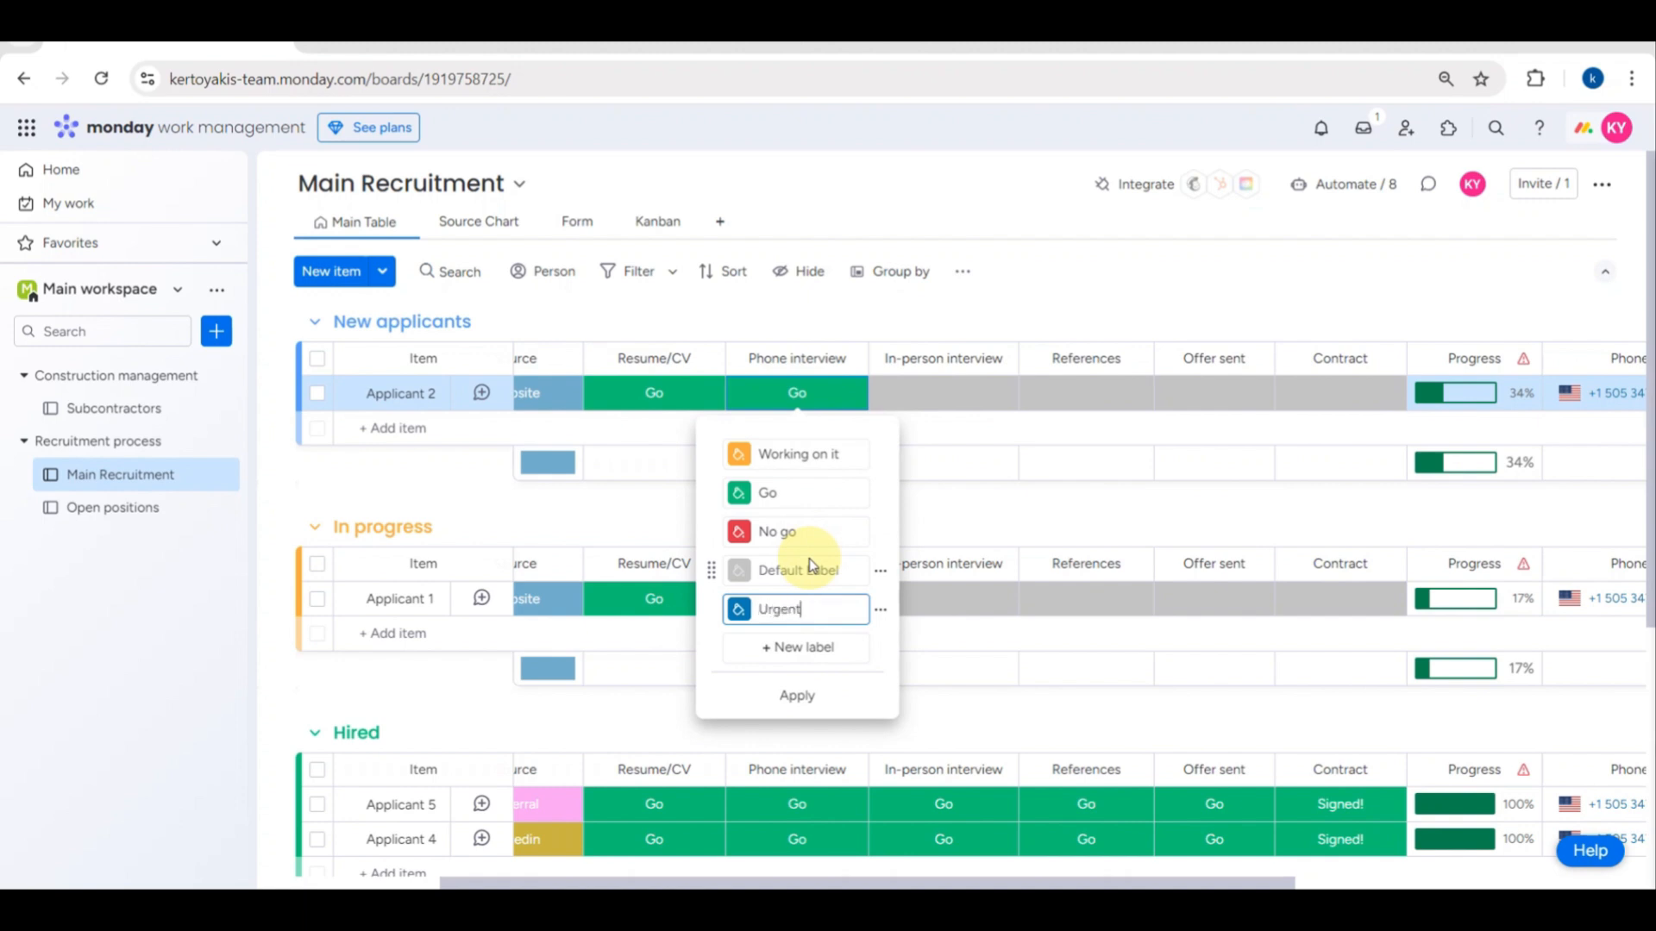
{"action": "left_click", "coordinate": [740, 611]}
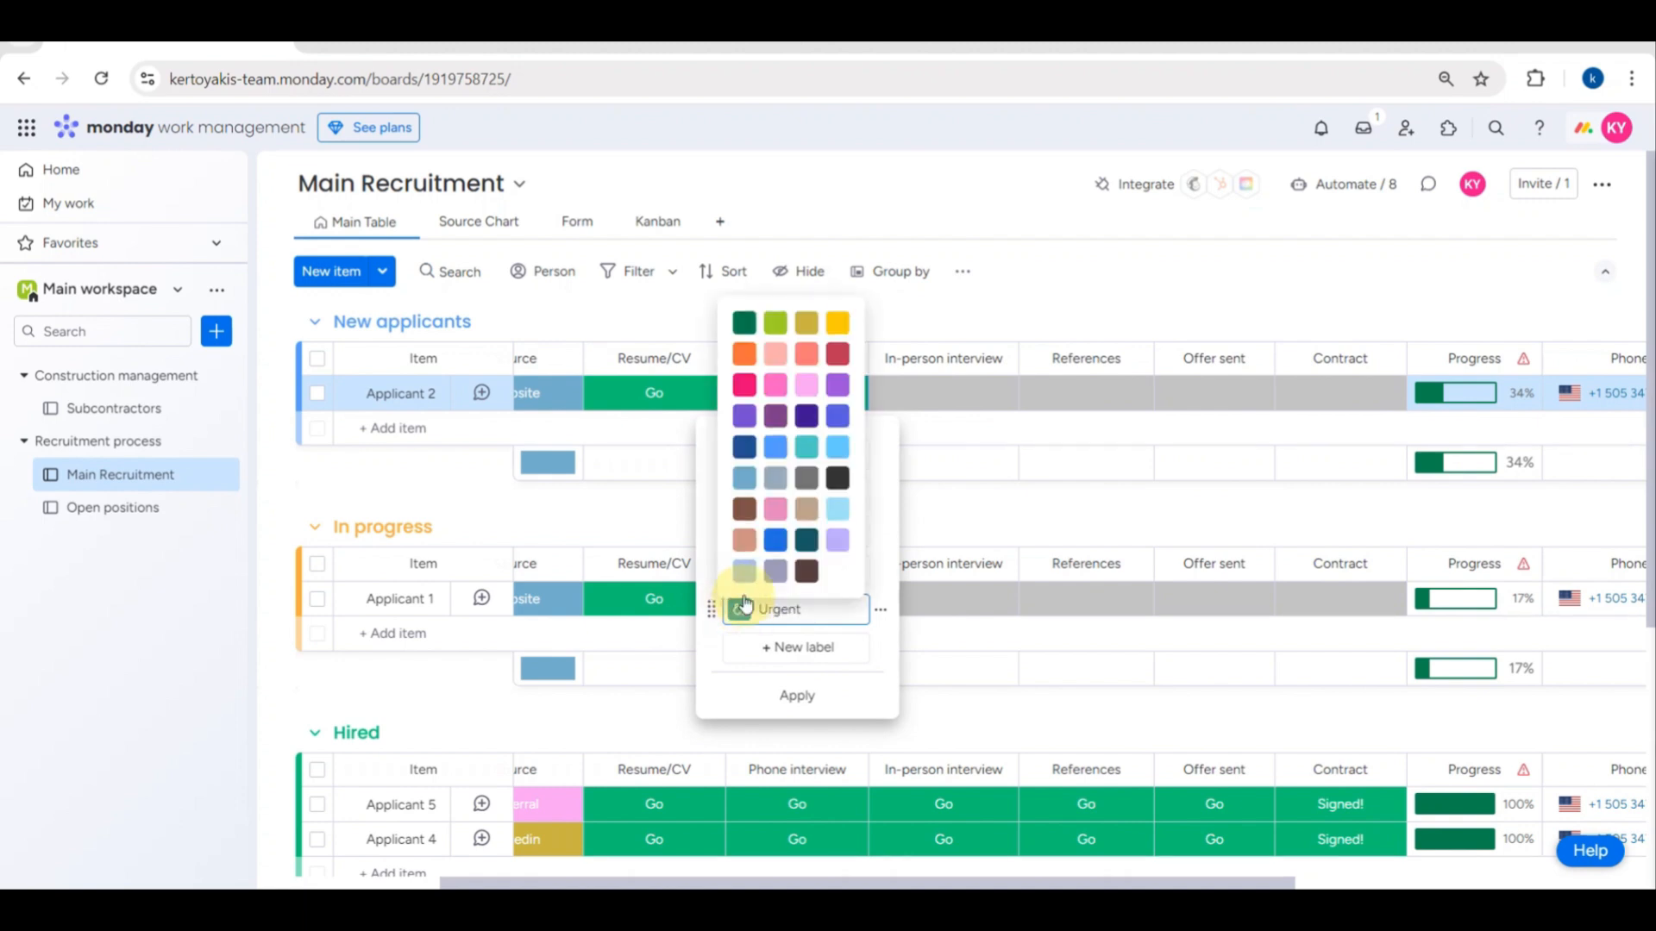
{"action": "left_click", "coordinate": [805, 571]}
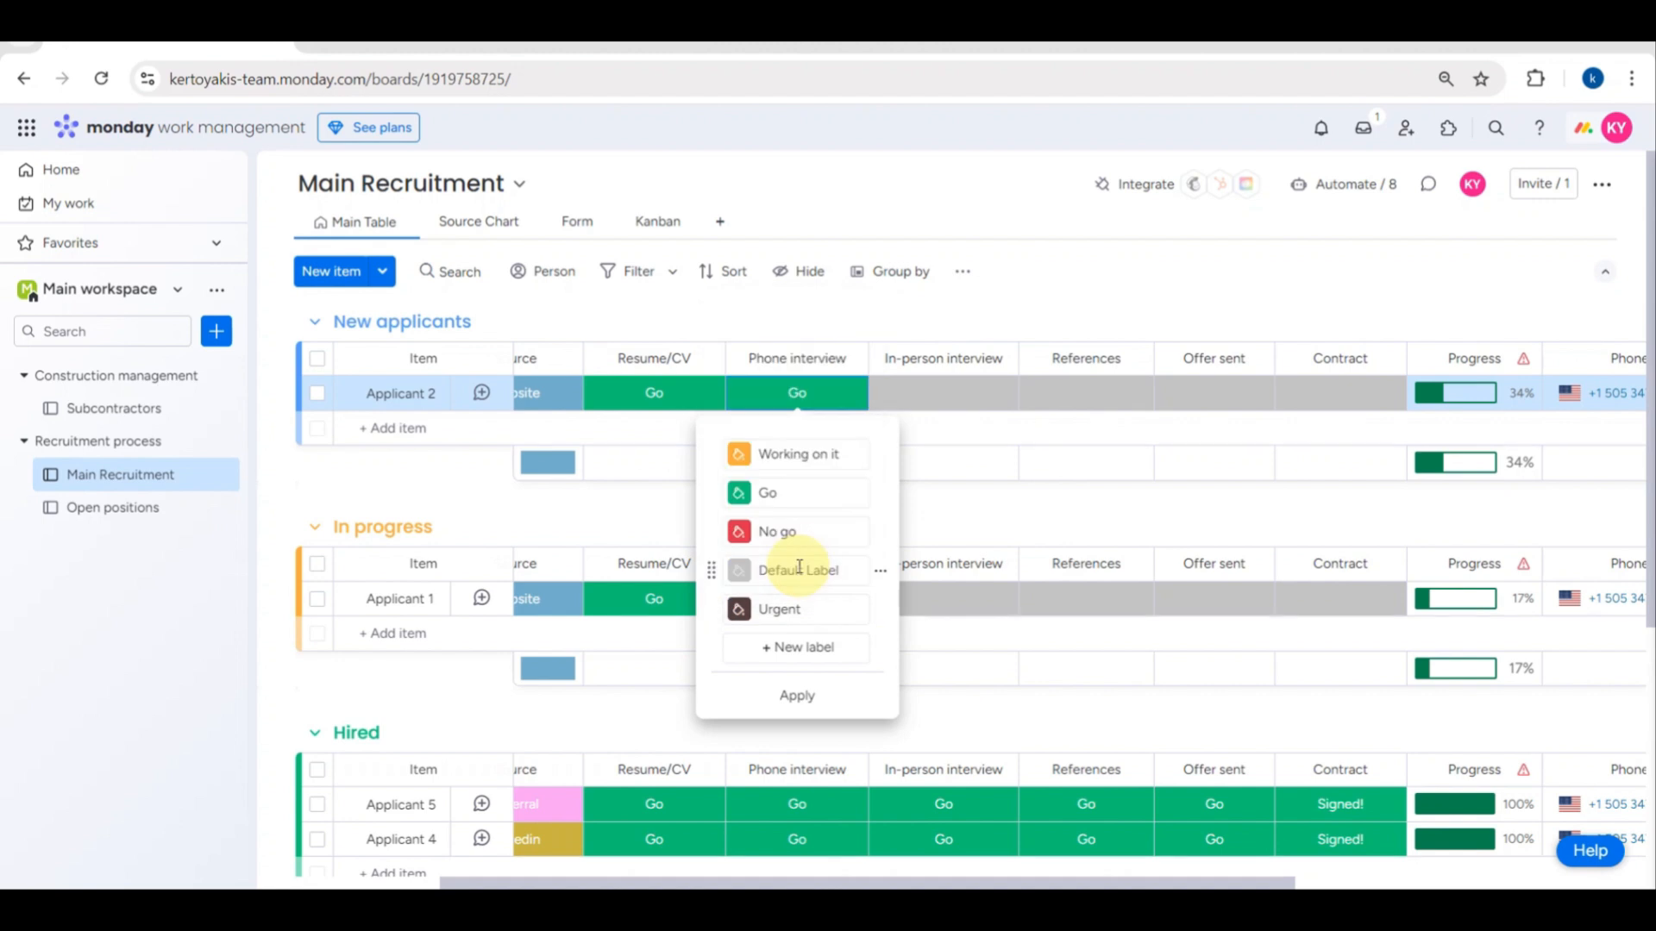
{"action": "left_click", "coordinate": [776, 610]}
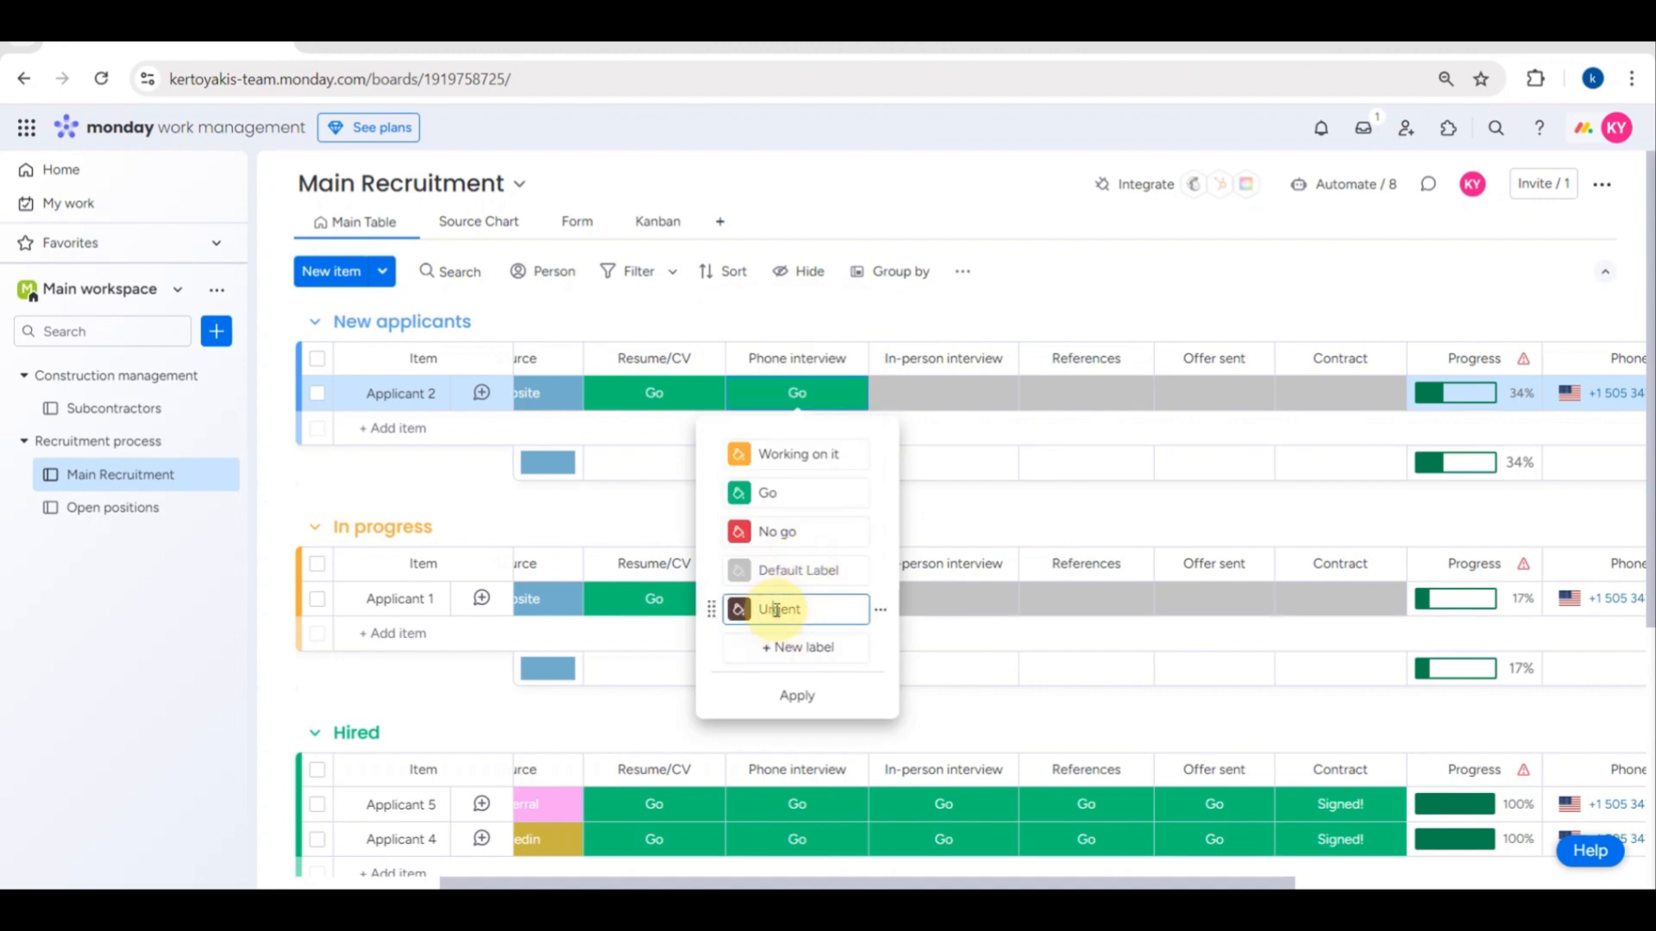
{"action": "left_click", "coordinate": [740, 611]}
{"action": "left_click", "coordinate": [777, 611]}
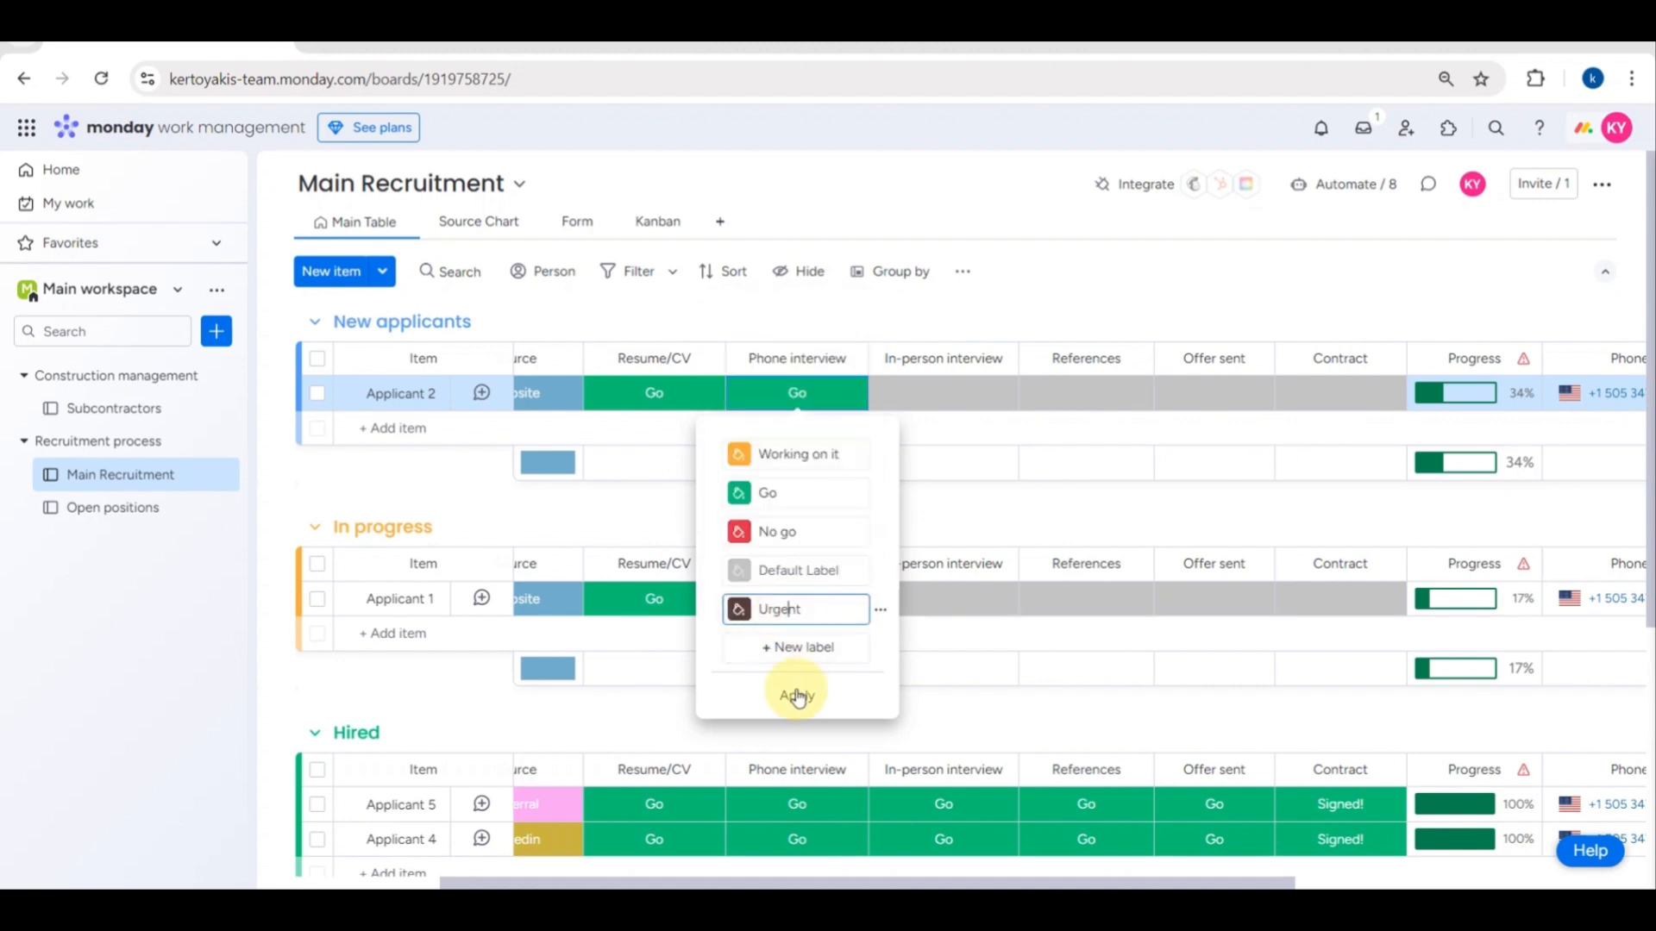
{"action": "left_click", "coordinate": [797, 695]}
{"action": "left_click", "coordinate": [826, 614]}
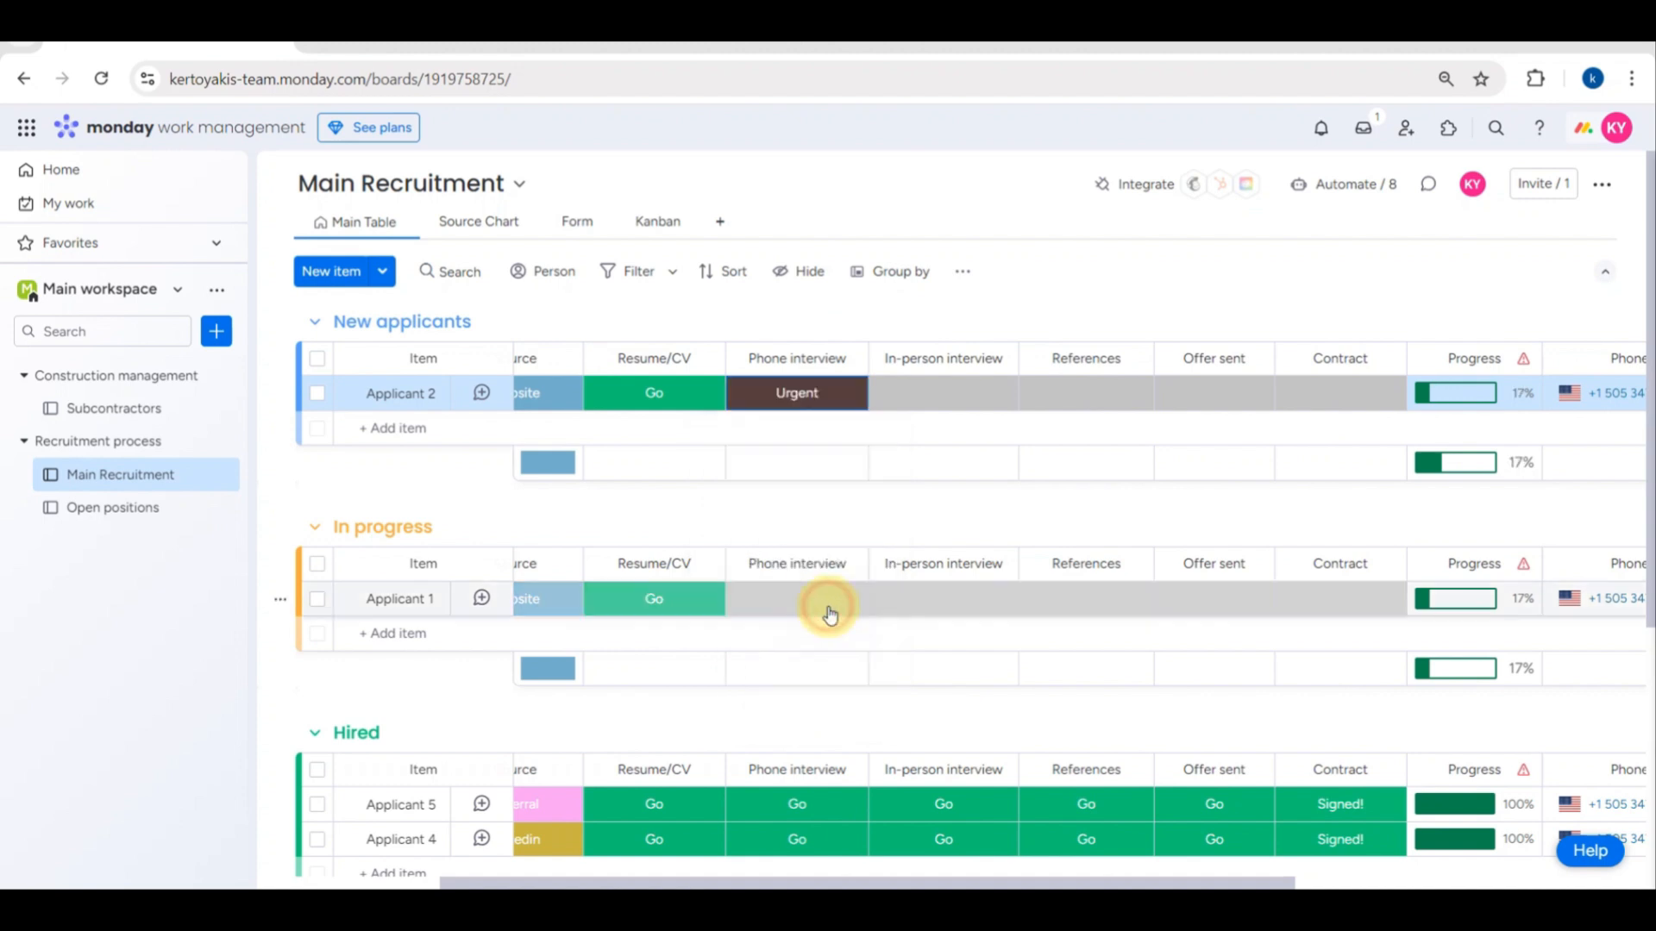
Step: Review the remaining applicant columns and the column types that can be added to the board
{"action": "scroll", "coordinate": [924, 436], "scroll_direction": "right", "scroll_amount": 3}
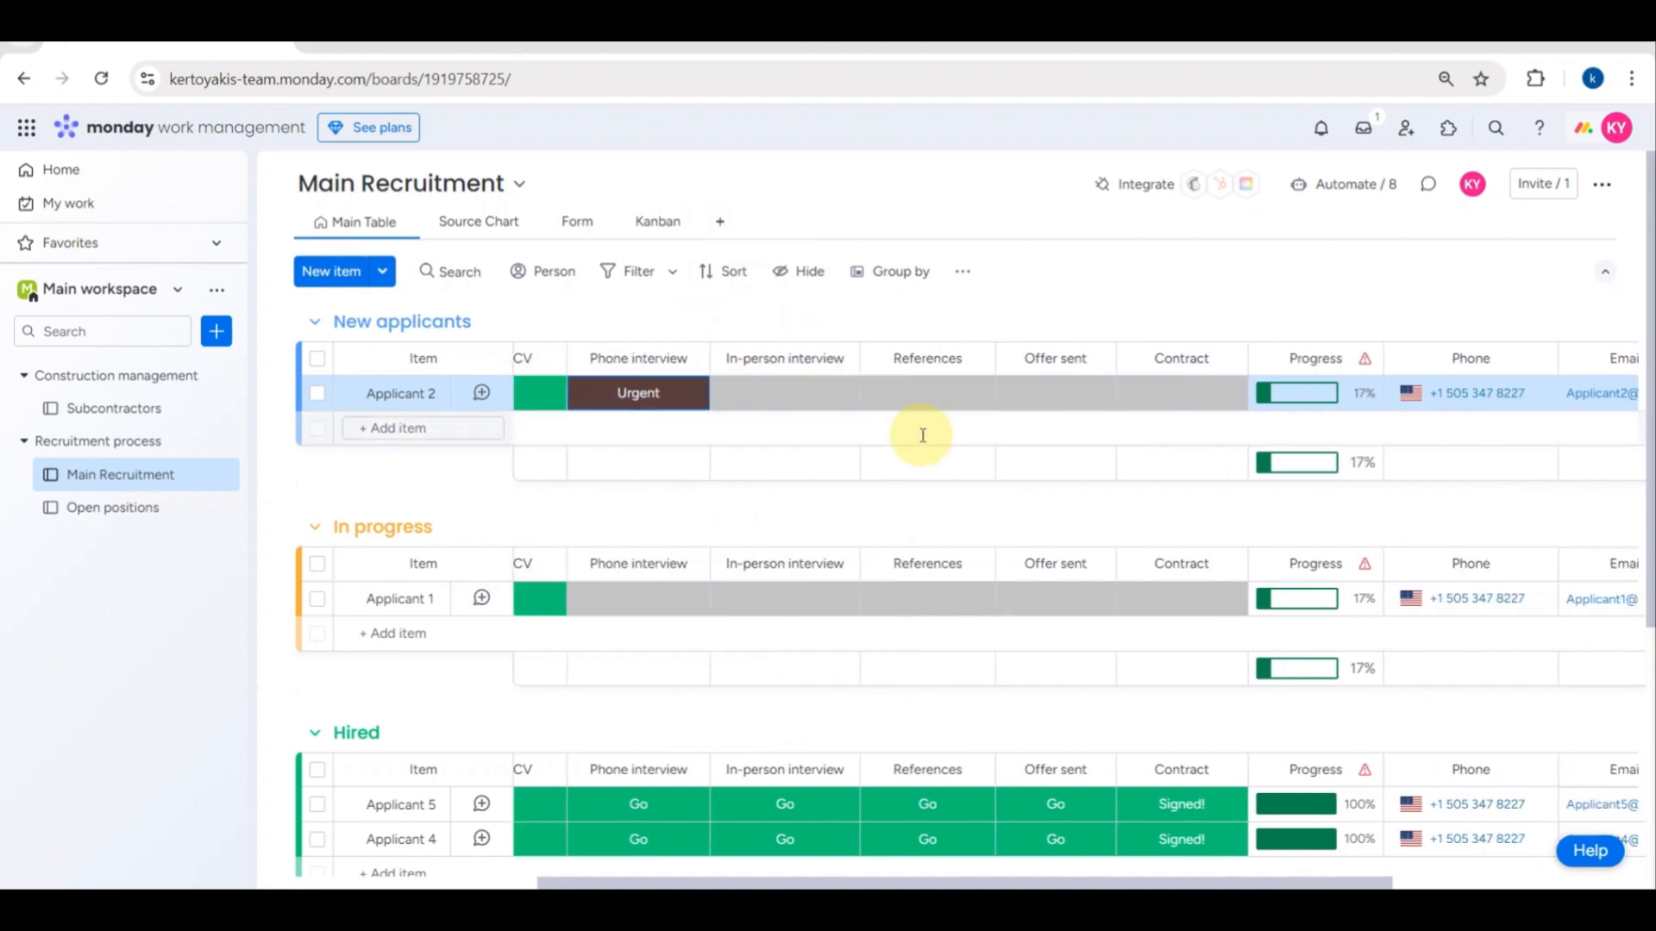
{"action": "scroll", "coordinate": [943, 363], "scroll_direction": "right", "scroll_amount": 8}
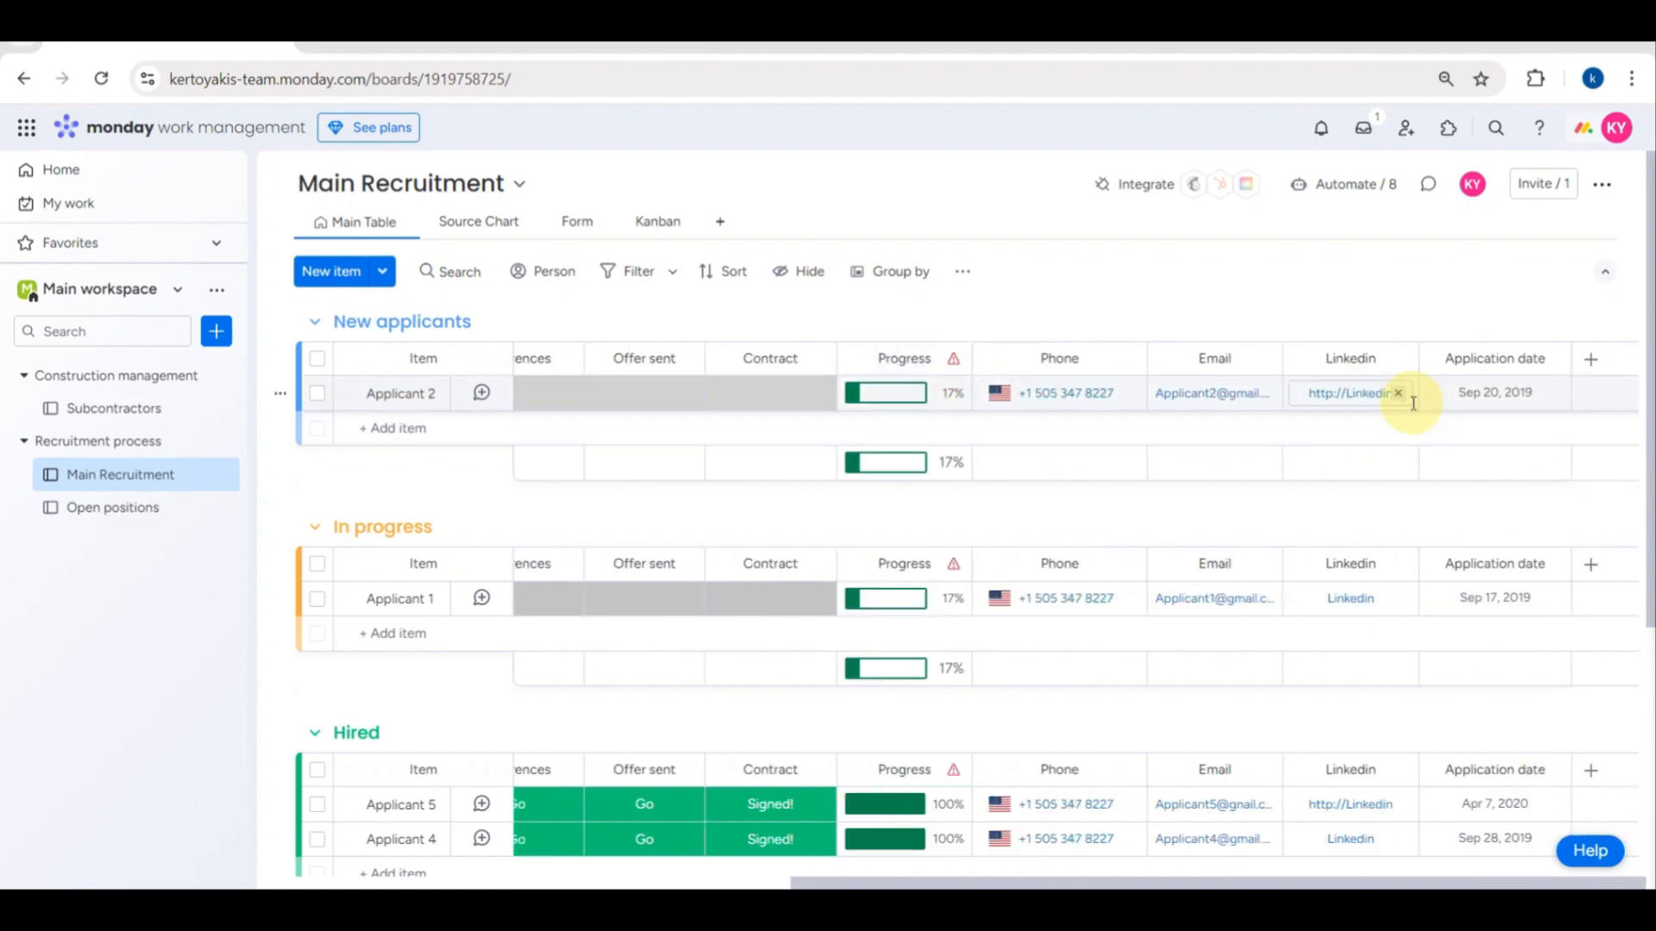
{"action": "left_click", "coordinate": [1585, 367]}
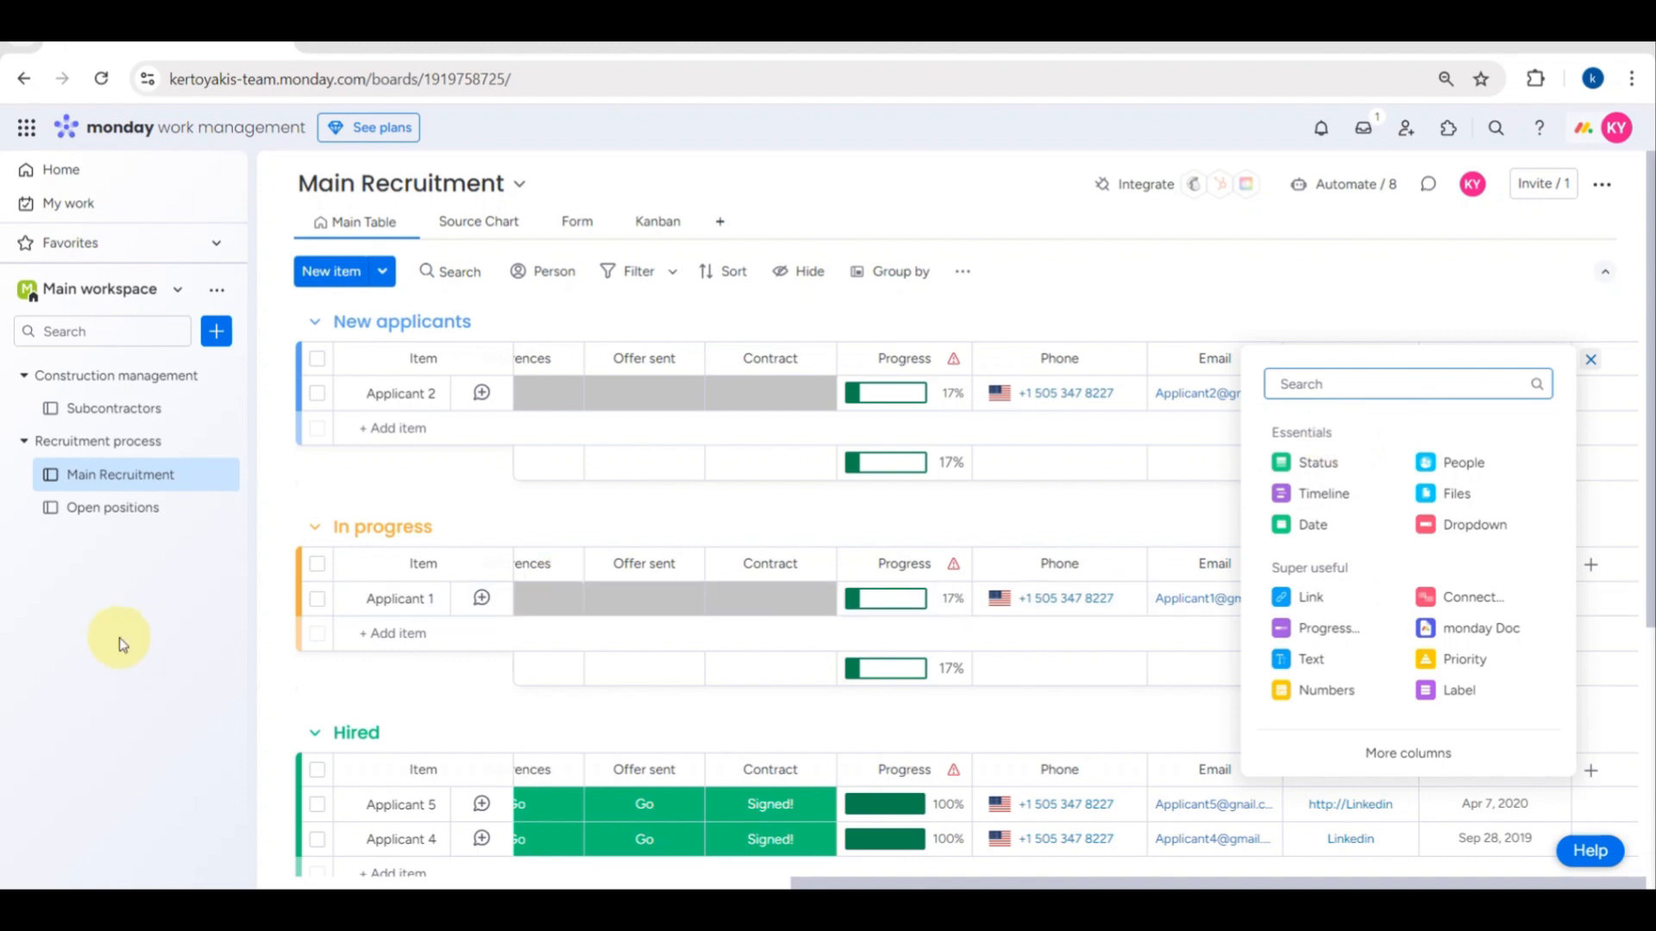
{"action": "left_click", "coordinate": [76, 629]}
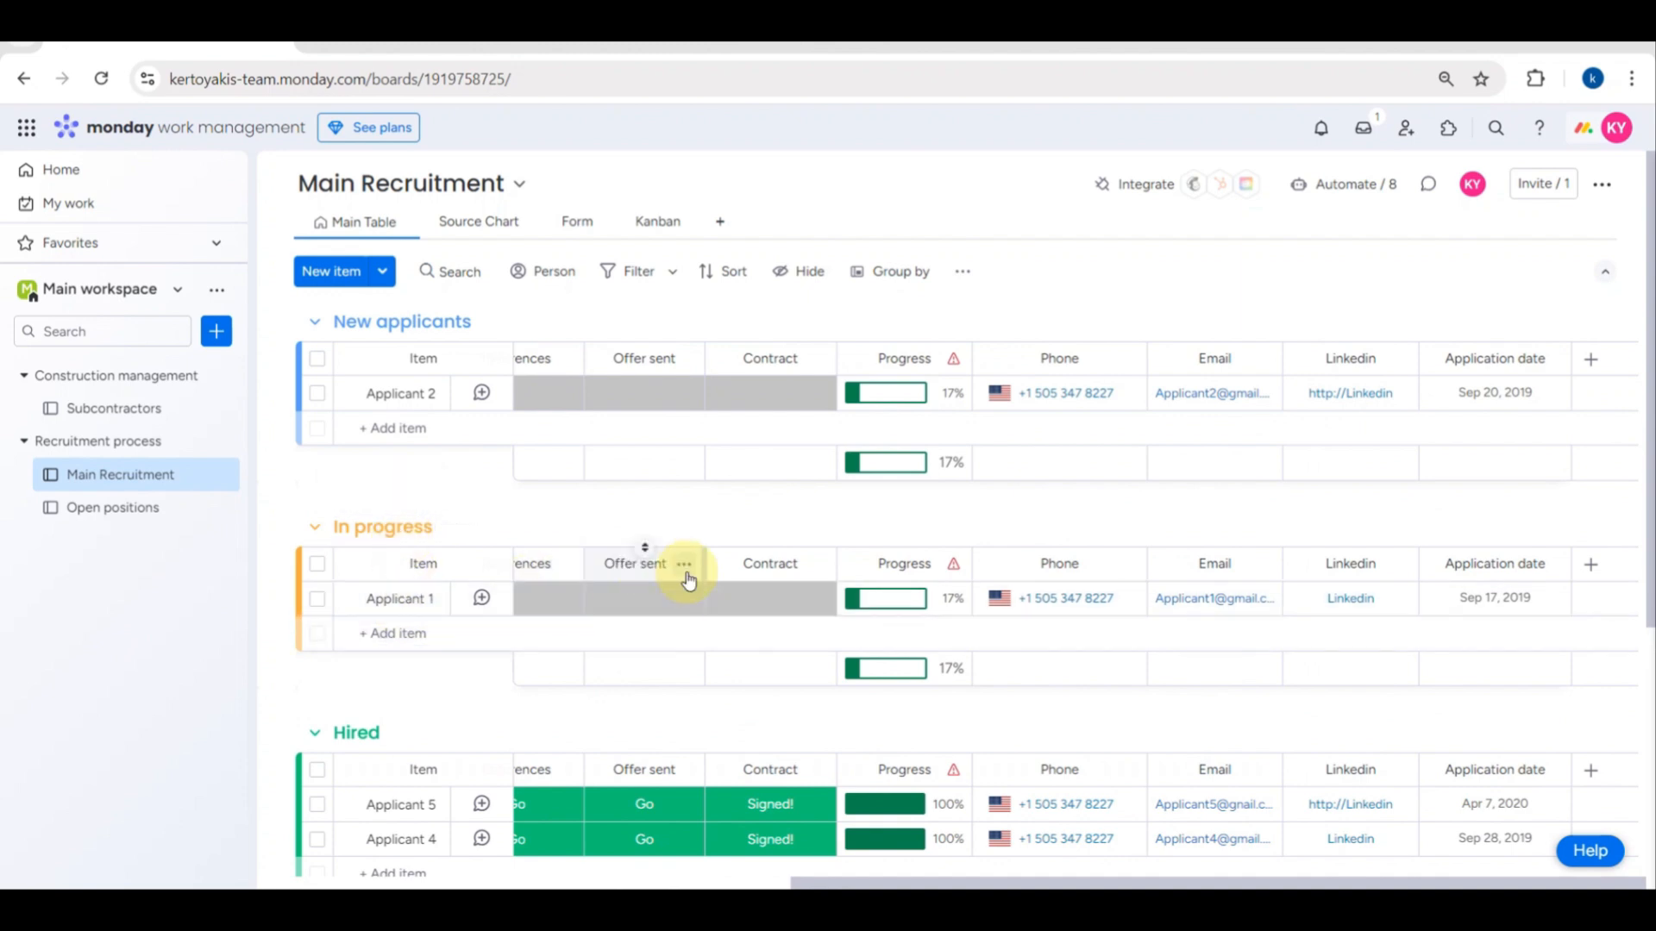
Step: Add a new group named "Waitlisted" below the Unqualified group
{"action": "scroll", "coordinate": [527, 638], "scroll_direction": "down", "scroll_amount": 3}
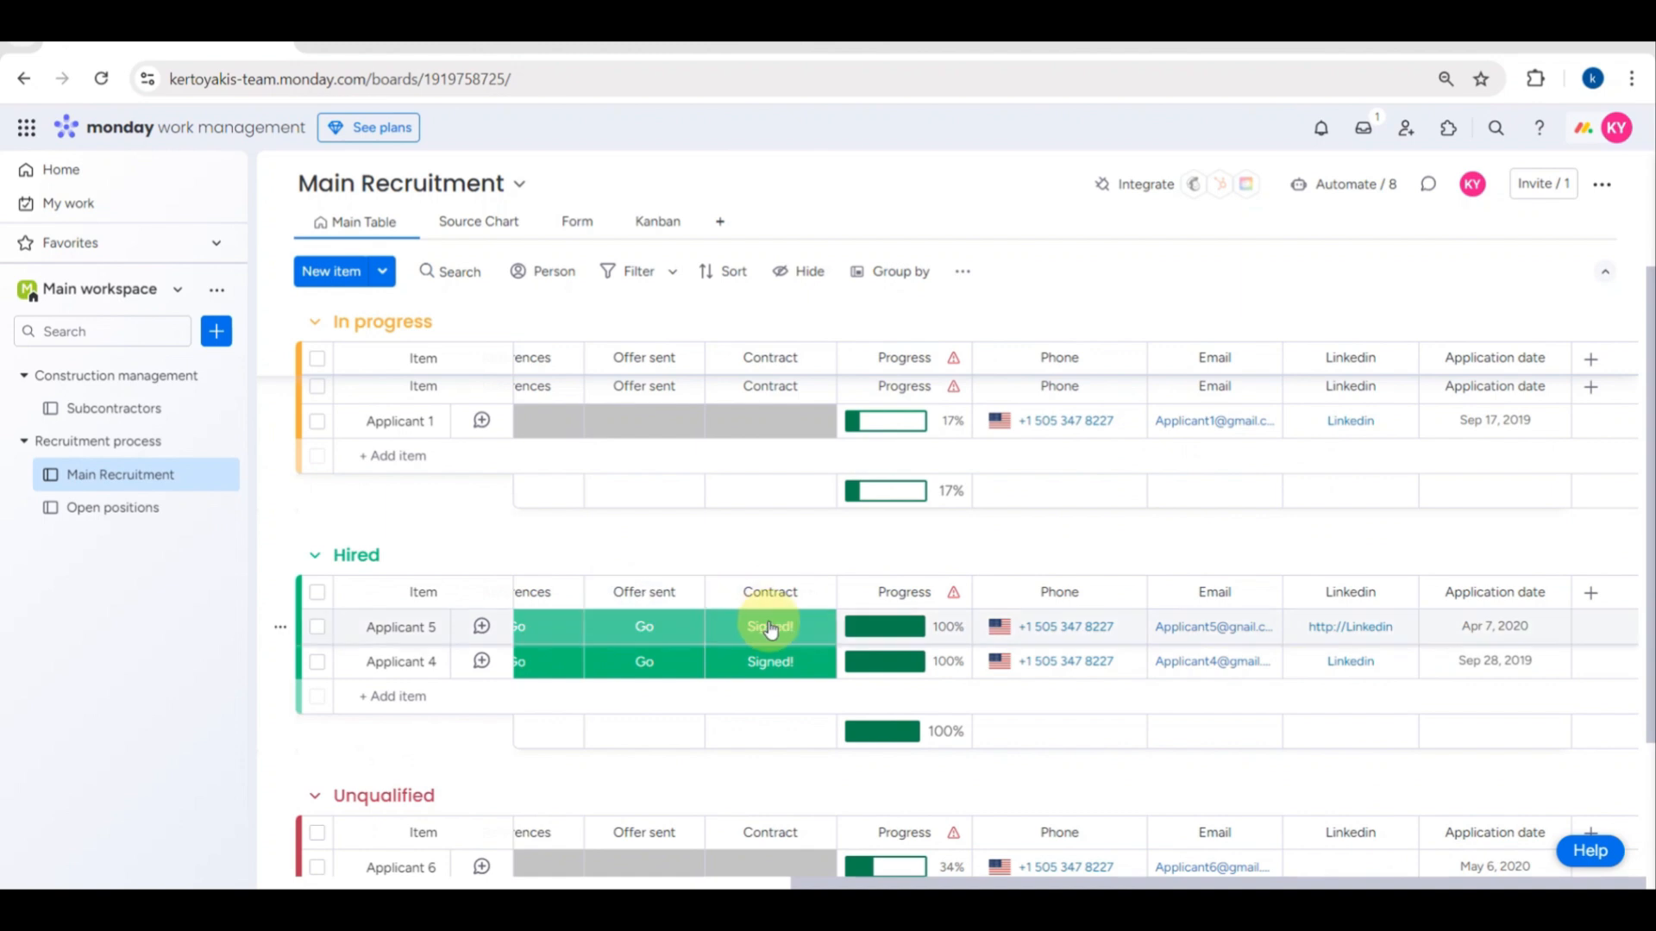
{"action": "scroll", "coordinate": [770, 632], "scroll_direction": "down", "scroll_amount": 2}
{"action": "scroll", "coordinate": [492, 681], "scroll_direction": "down", "scroll_amount": 1}
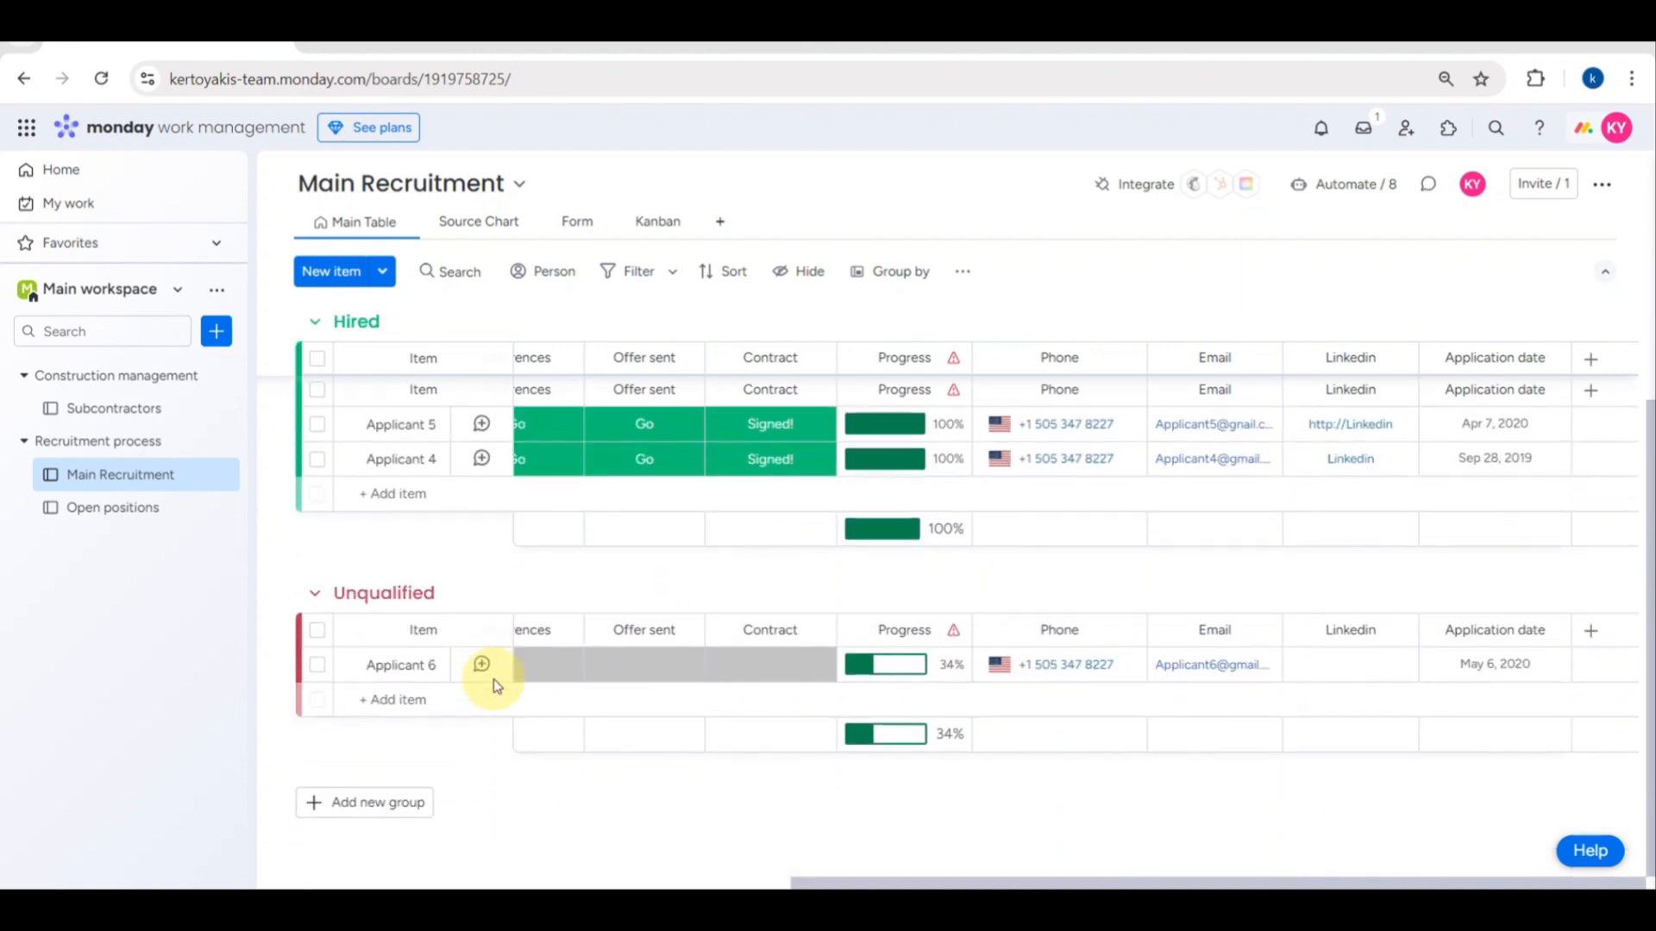
{"action": "scroll", "coordinate": [434, 711], "scroll_direction": "up", "scroll_amount": 3}
{"action": "scroll", "coordinate": [433, 712], "scroll_direction": "down", "scroll_amount": 3}
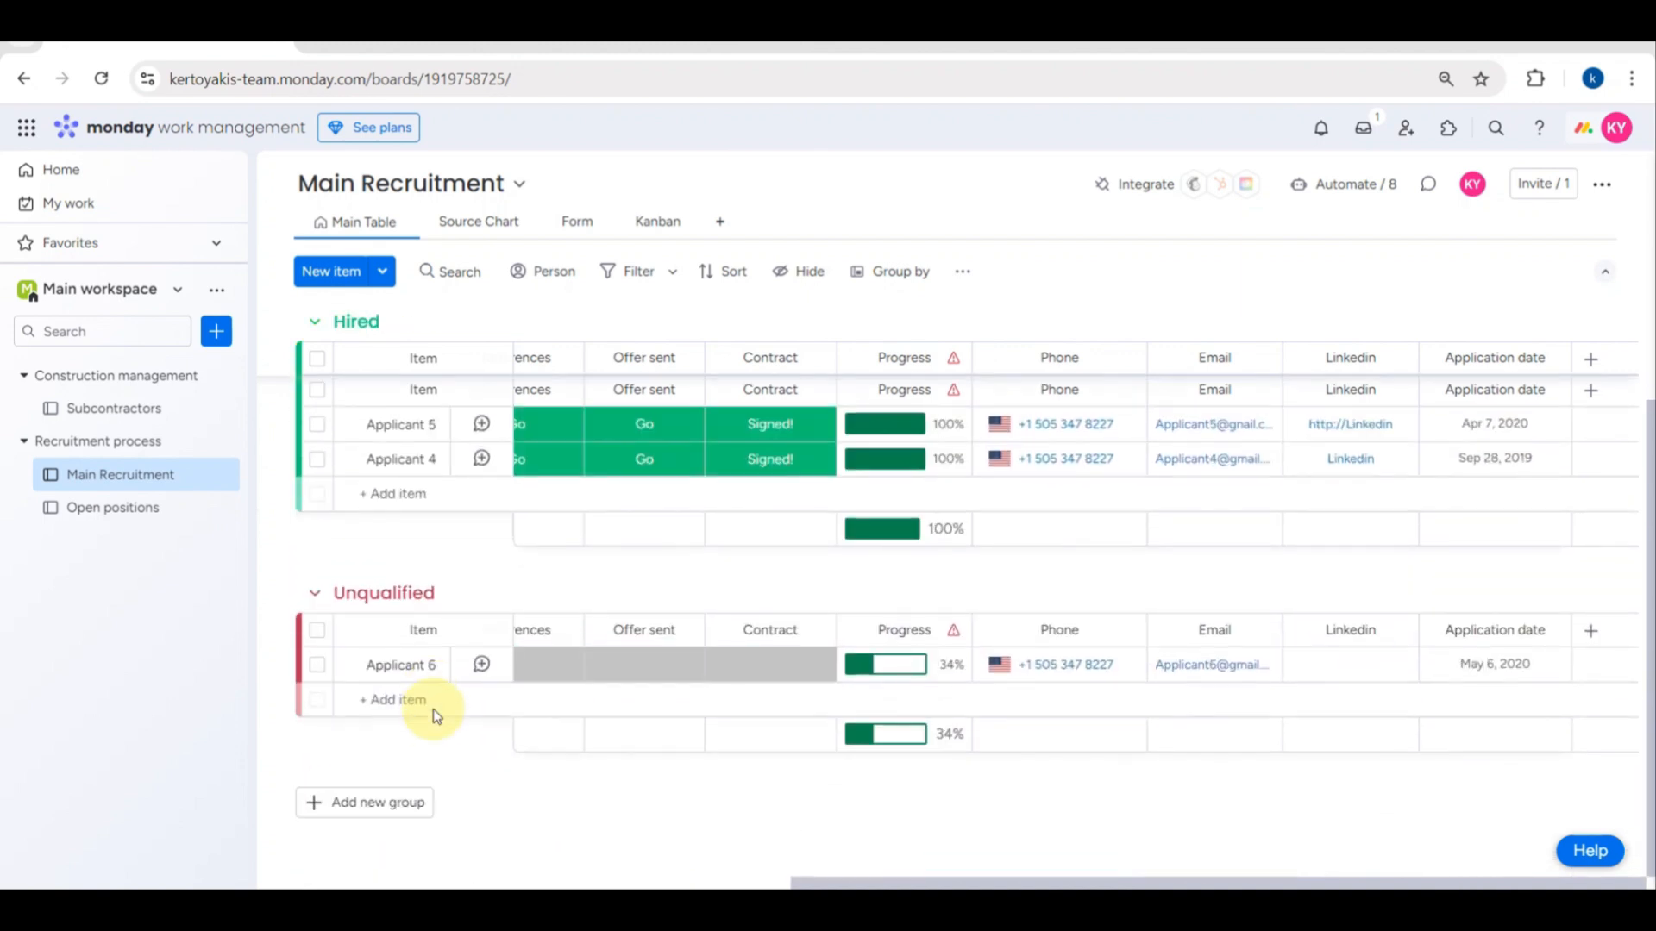
{"action": "left_click", "coordinate": [374, 803]}
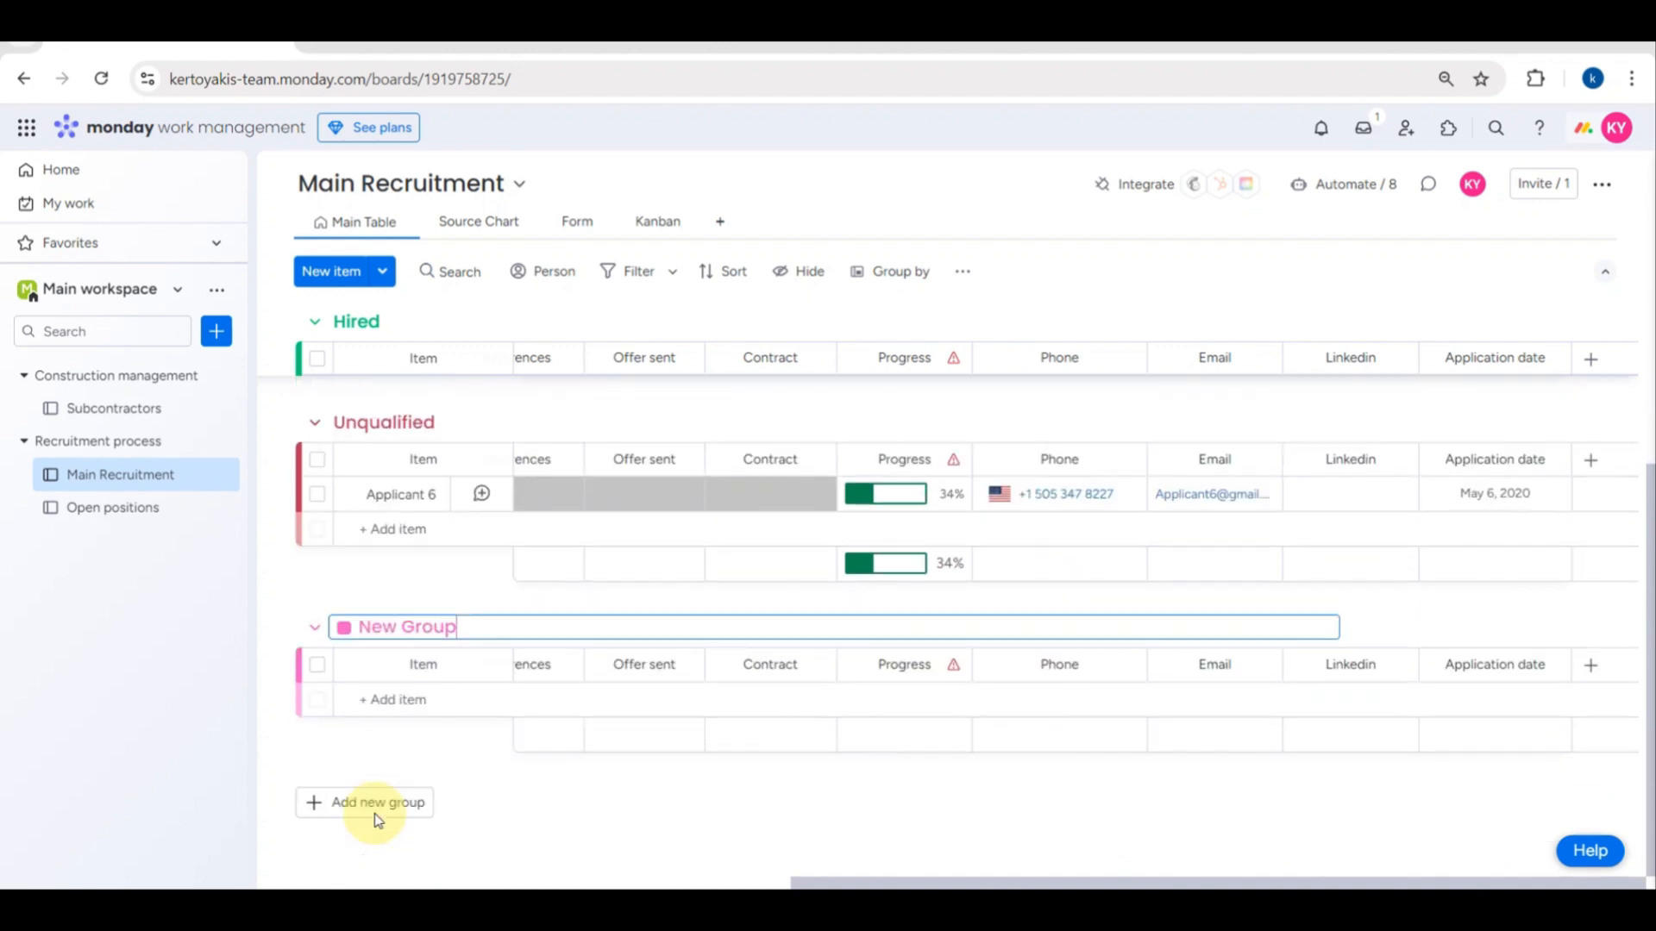
{"action": "key", "text": "BackSpace"}
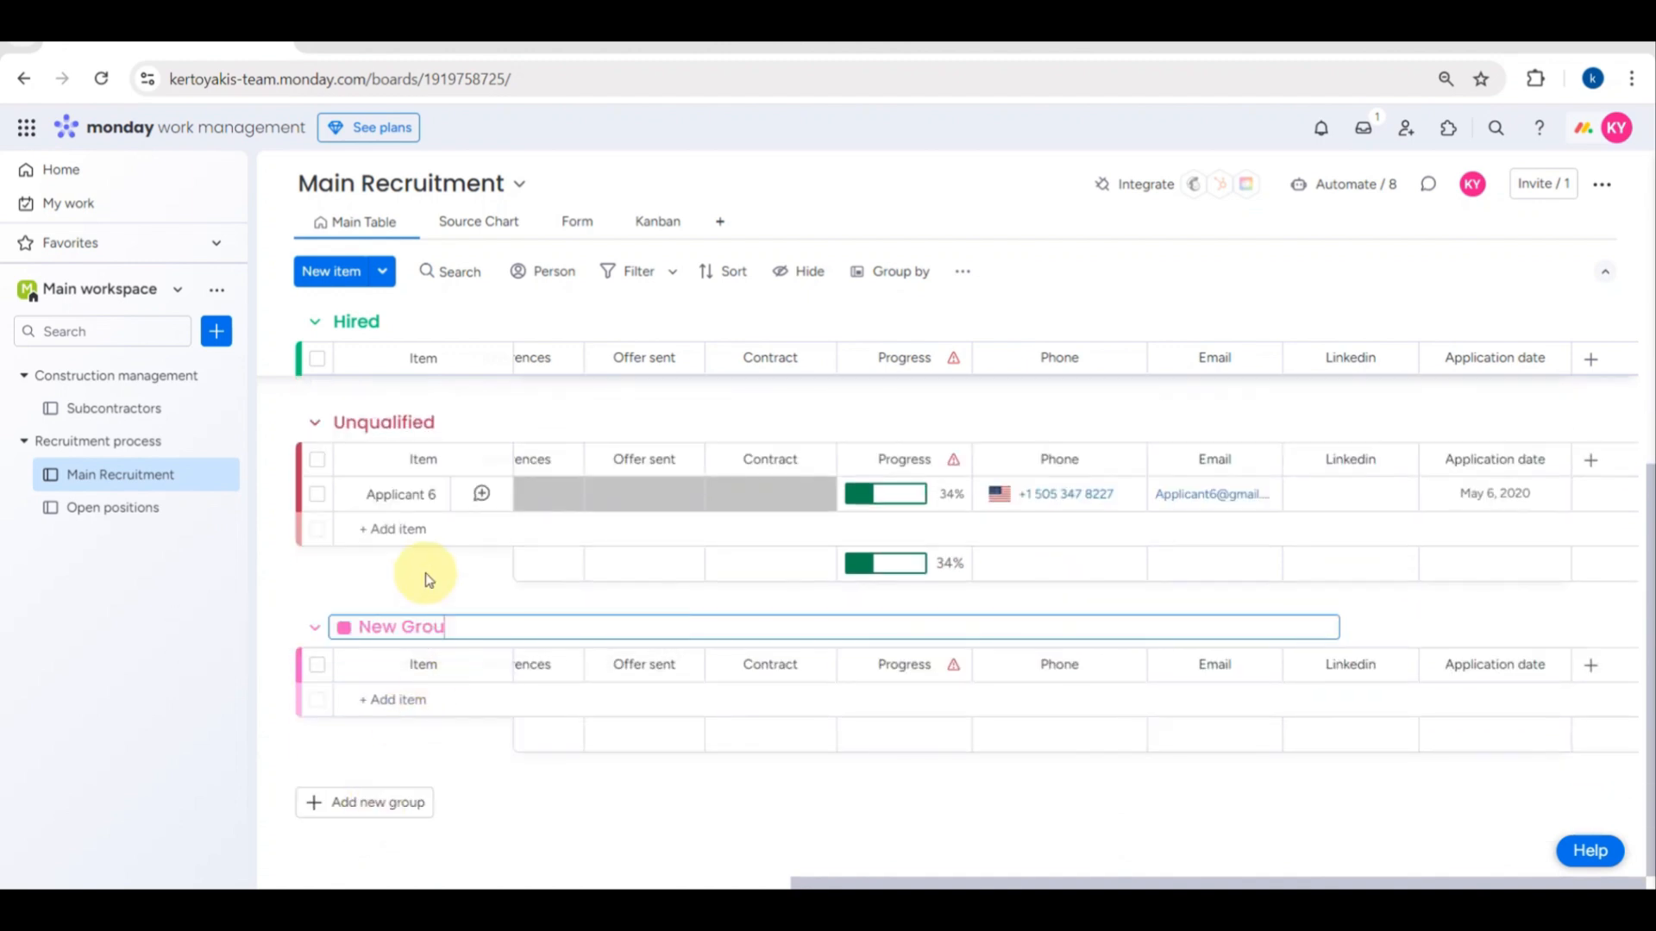
{"action": "type", "text": "Waitlisted"}
{"action": "key", "text": "Return"}
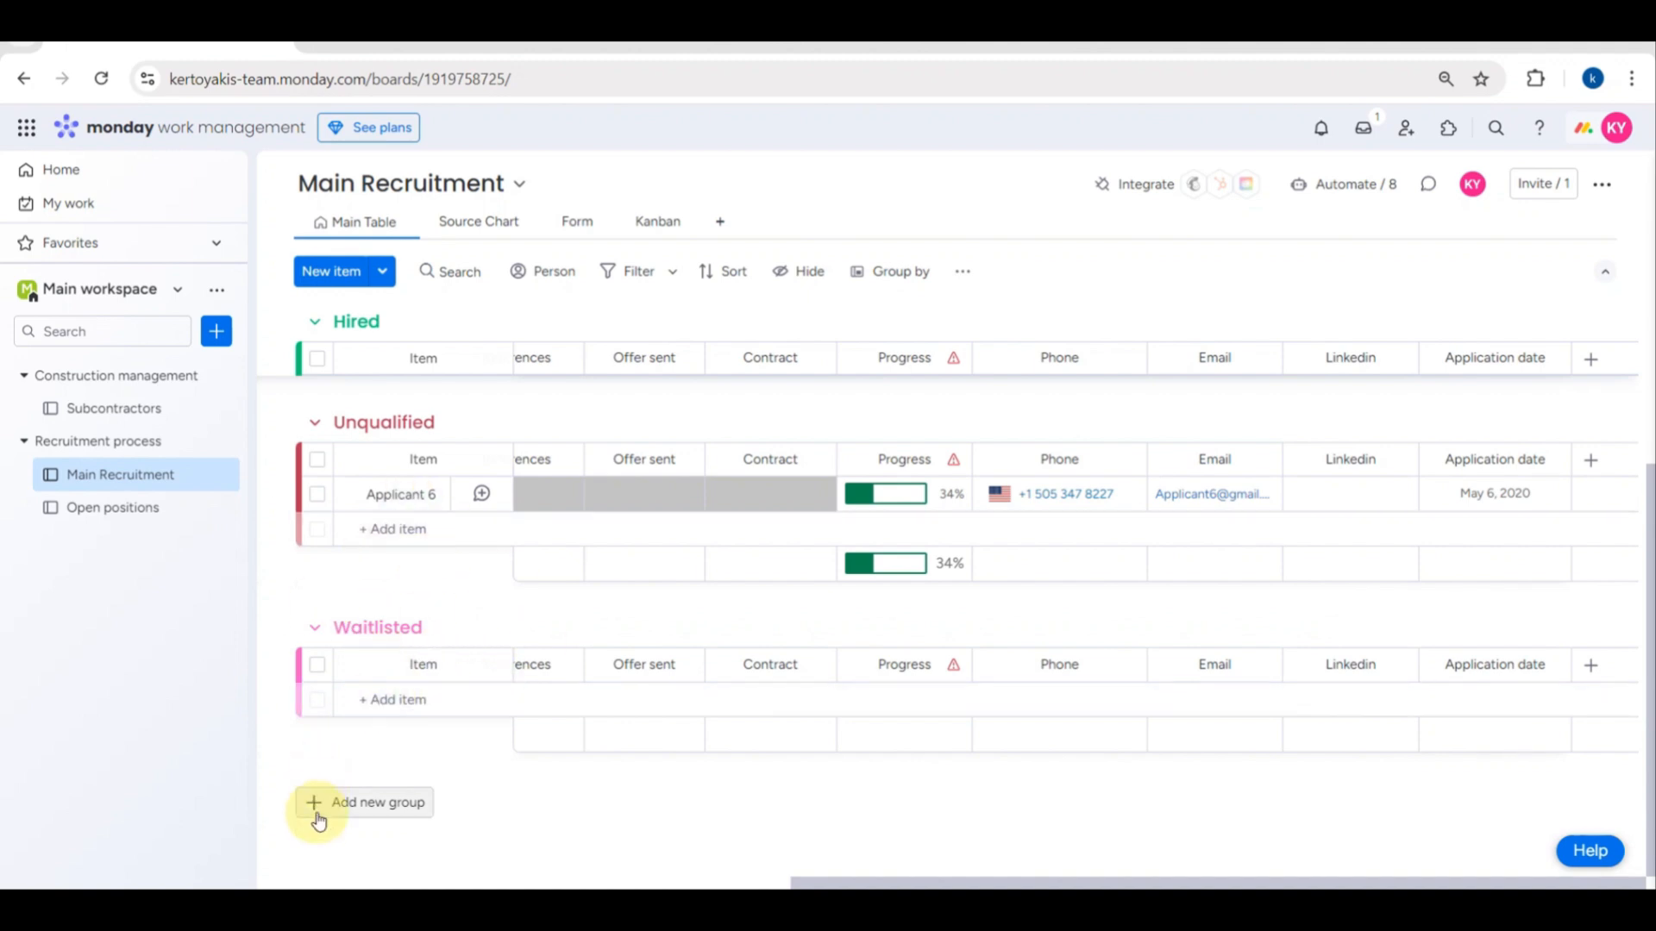
{"action": "scroll", "coordinate": [314, 820], "scroll_direction": "up", "scroll_amount": 2}
{"action": "scroll", "coordinate": [369, 654], "scroll_direction": "down", "scroll_amount": 2}
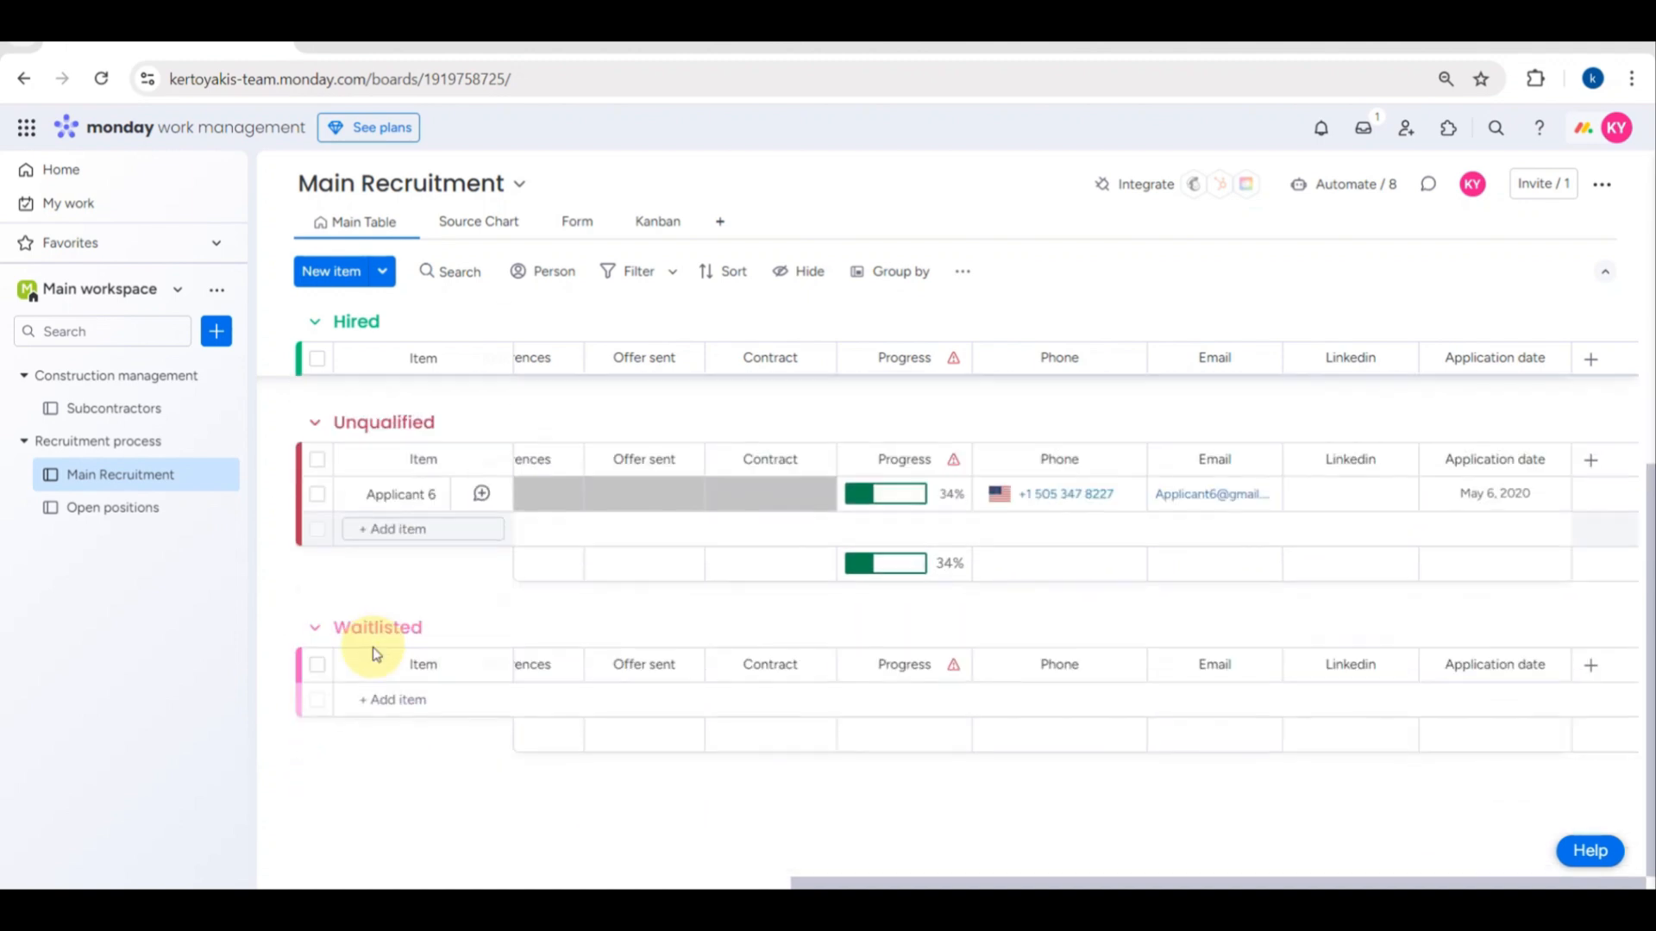
{"action": "scroll", "coordinate": [333, 819], "scroll_direction": "up", "scroll_amount": 1}
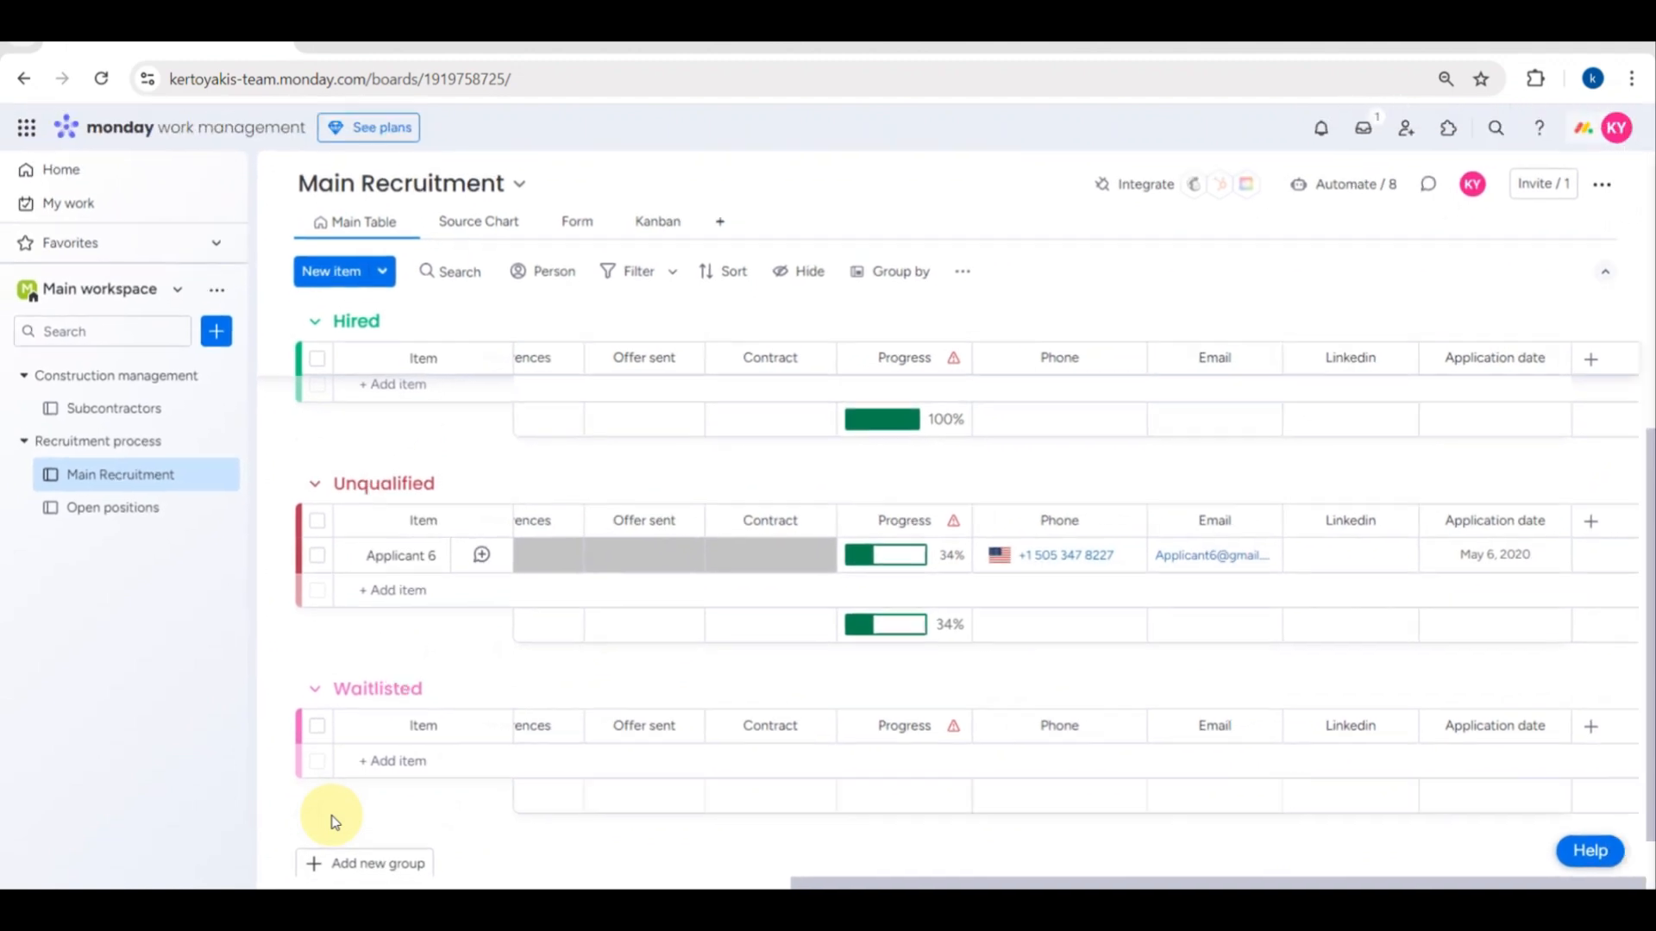
{"action": "scroll", "coordinate": [333, 820], "scroll_direction": "down", "scroll_amount": 1}
{"action": "scroll", "coordinate": [333, 820], "scroll_direction": "up", "scroll_amount": 1}
{"action": "scroll", "coordinate": [333, 820], "scroll_direction": "down", "scroll_amount": 1}
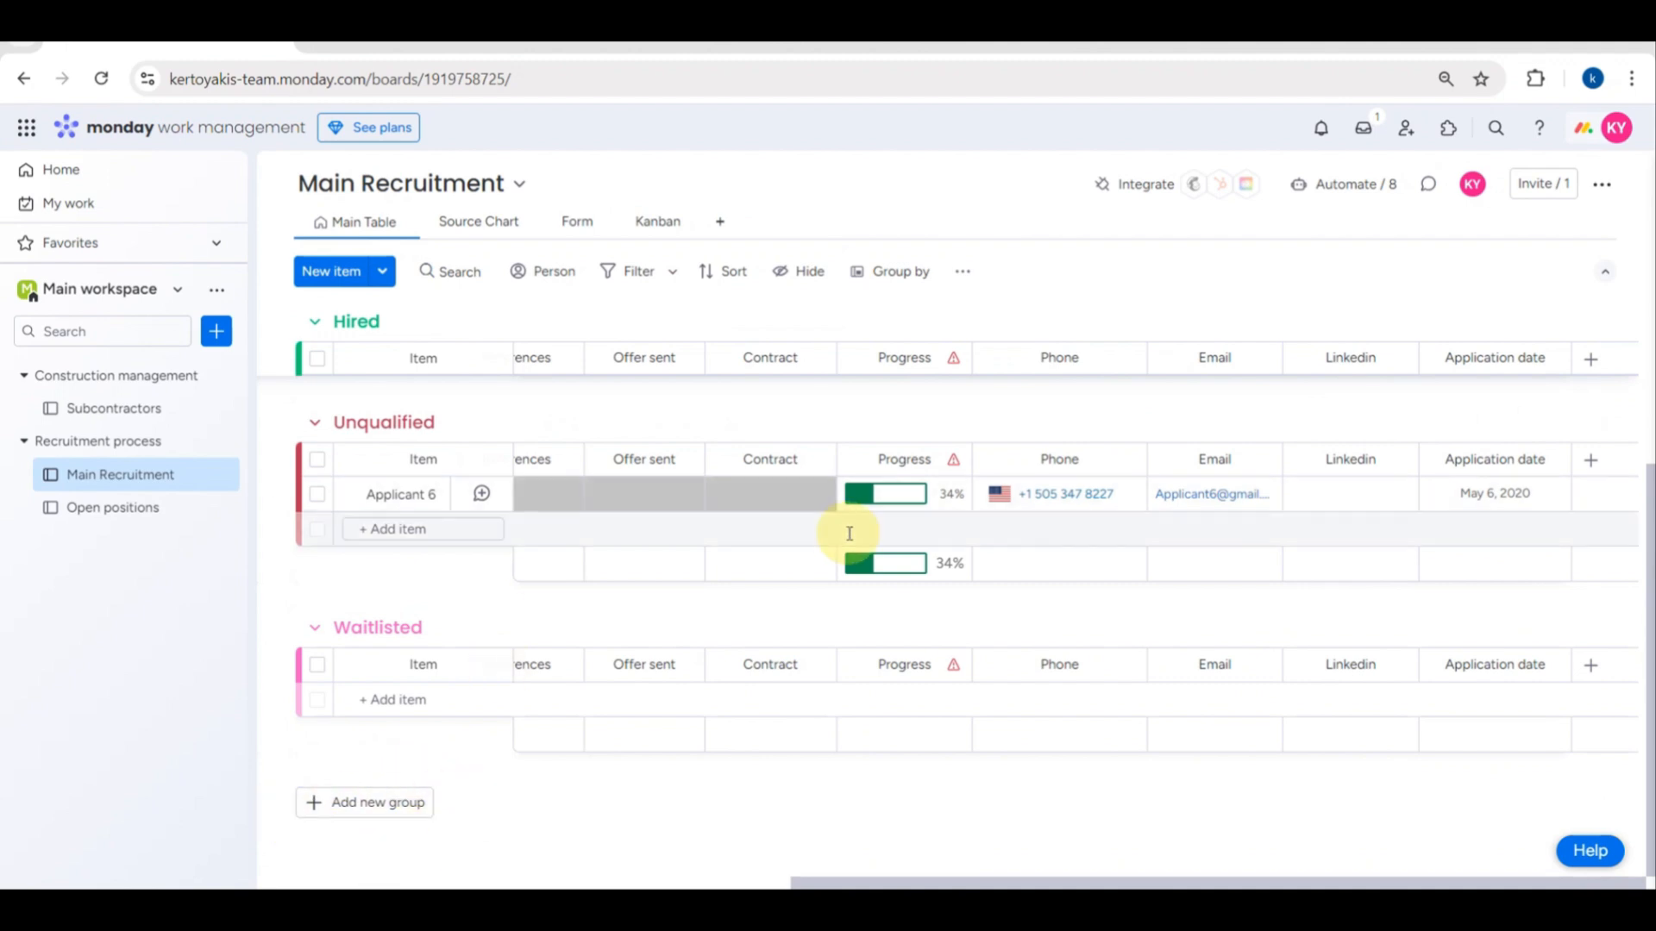
Step: Check the board's item search and open its filter by person
{"action": "scroll", "coordinate": [854, 537], "scroll_direction": "up", "scroll_amount": 5}
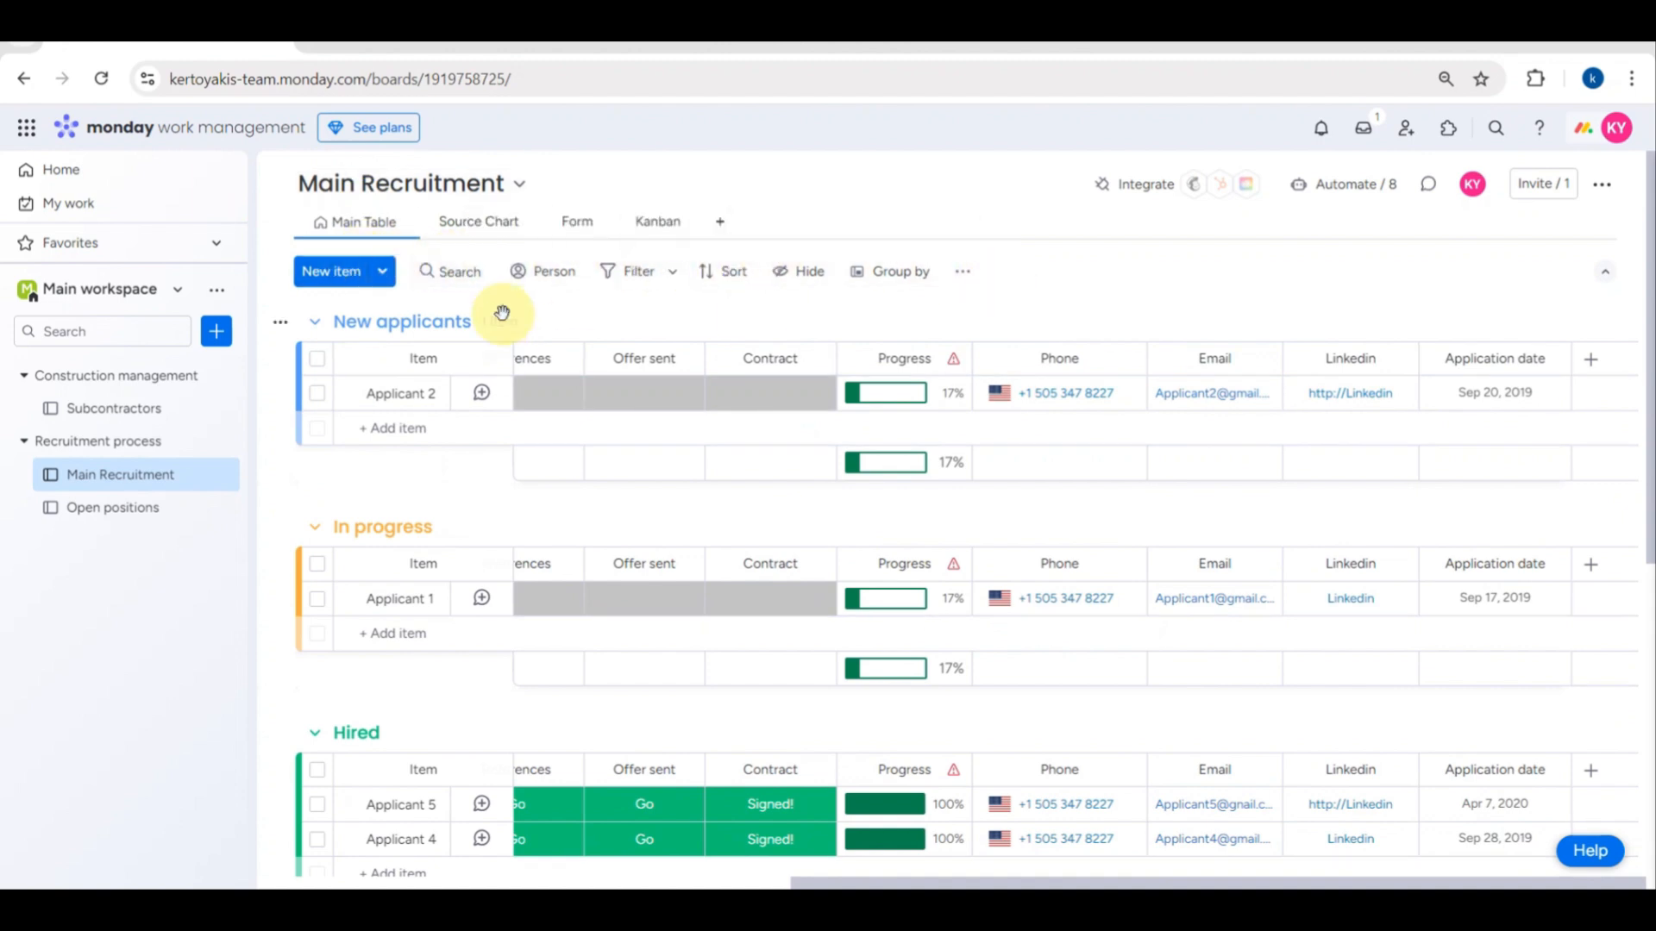
{"action": "left_click", "coordinate": [464, 285]}
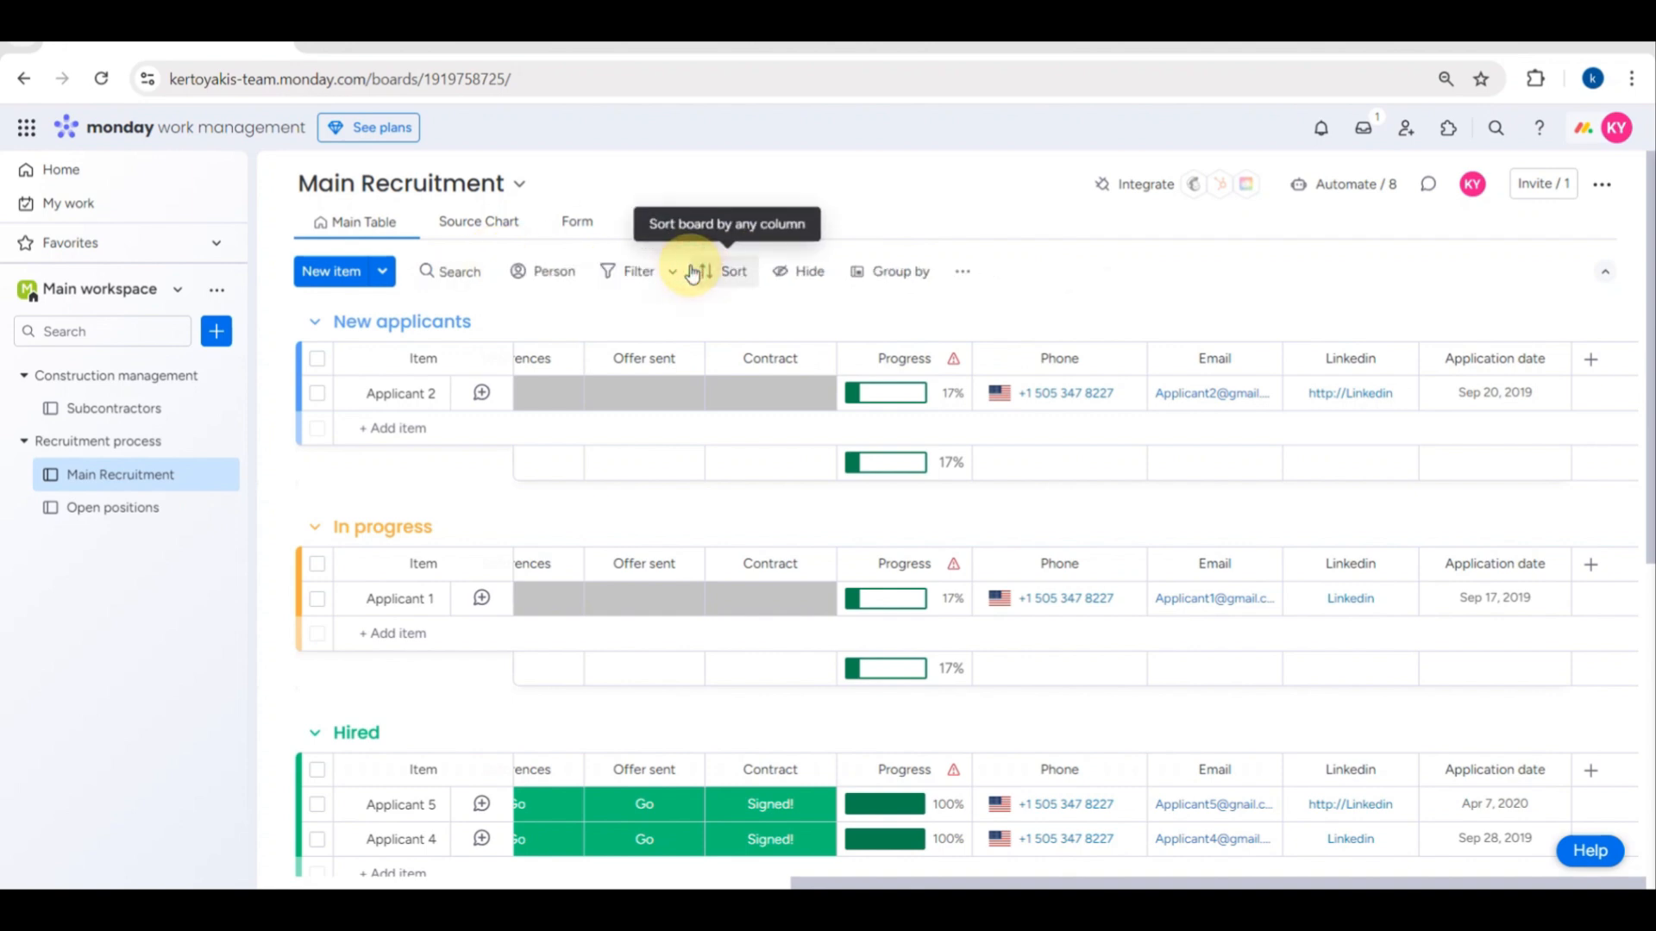
{"action": "left_click", "coordinate": [531, 271]}
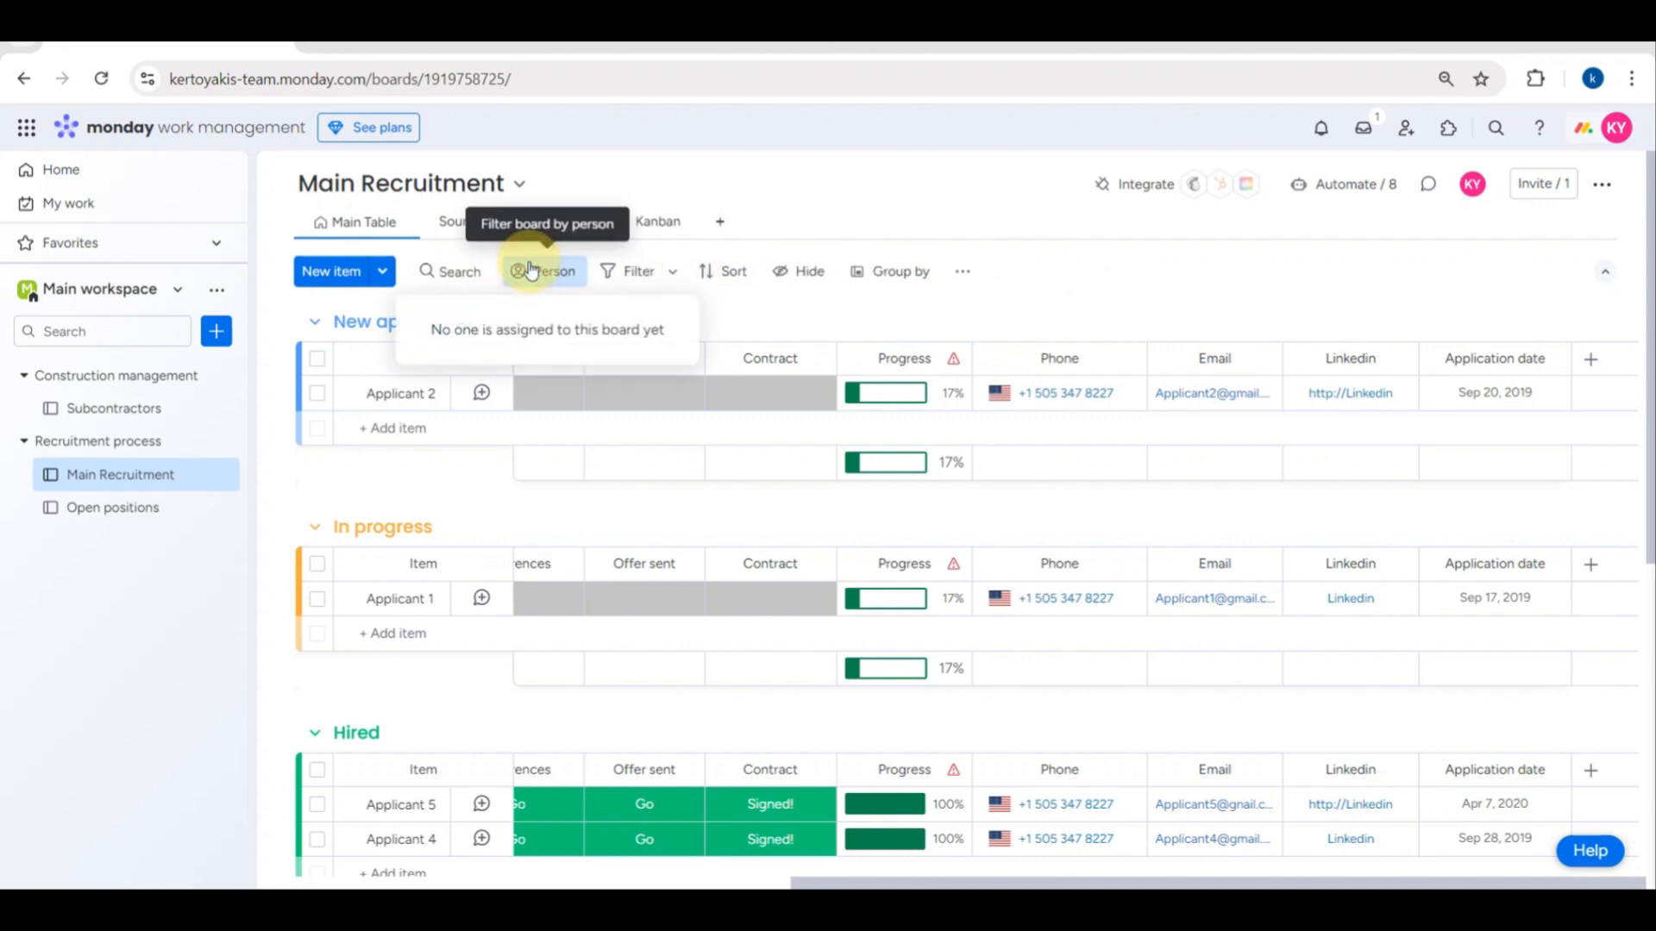
Step: Check the board's advanced filter options and dismiss the plan upgrade offer
{"action": "left_click", "coordinate": [674, 273]}
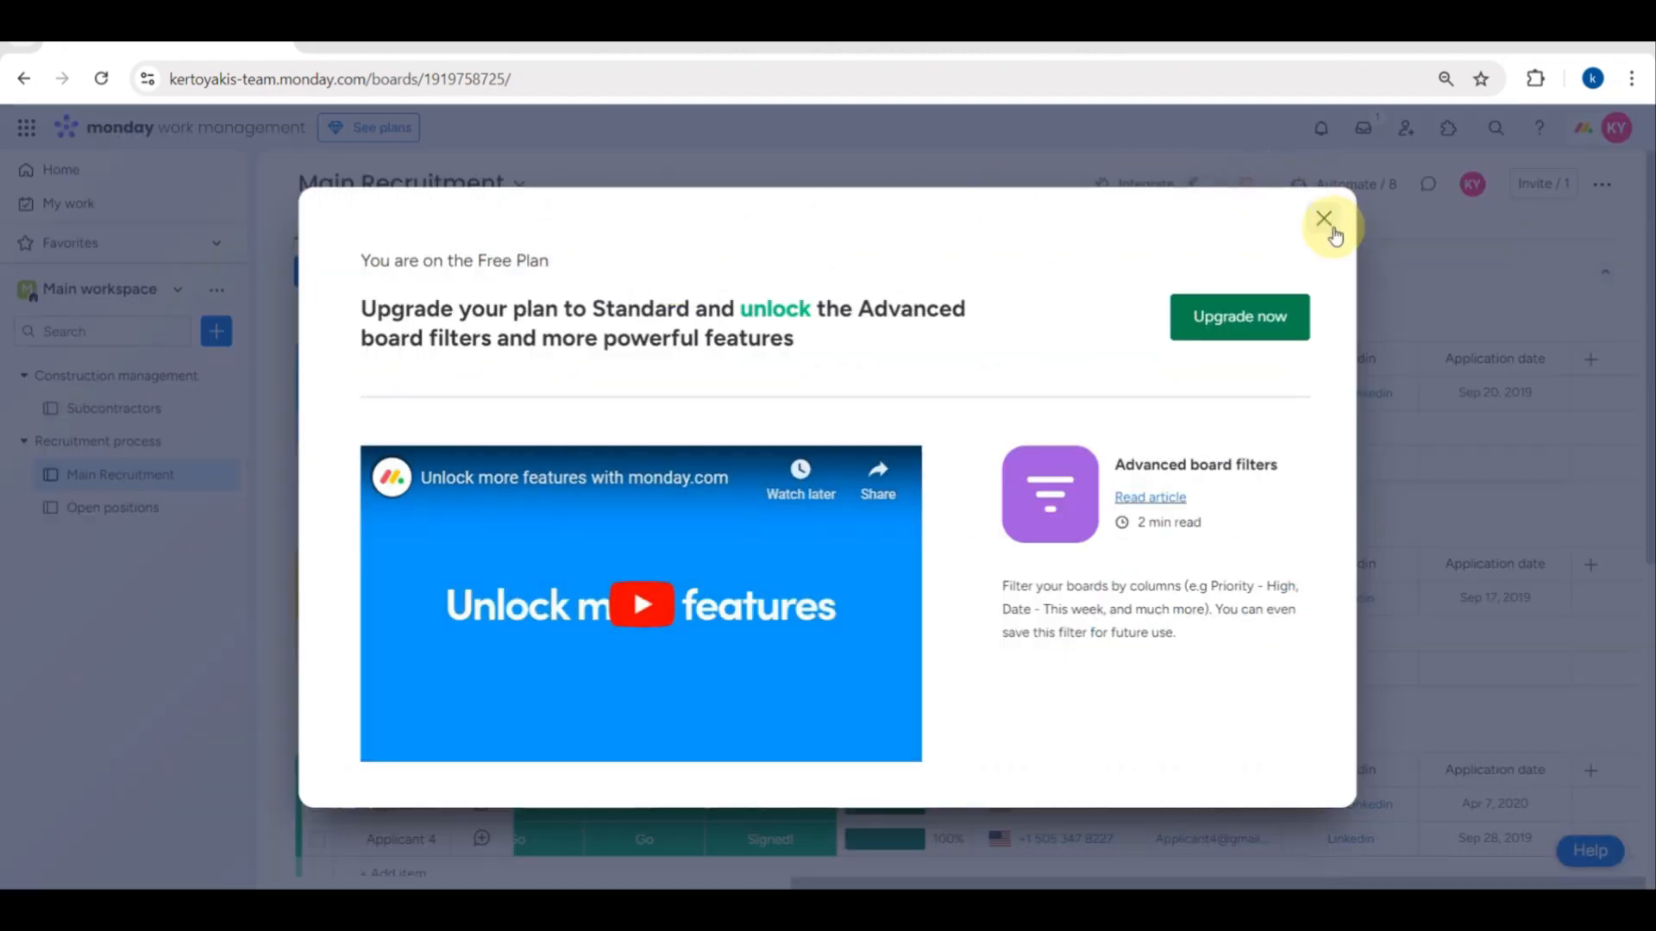
{"action": "left_click", "coordinate": [1324, 221]}
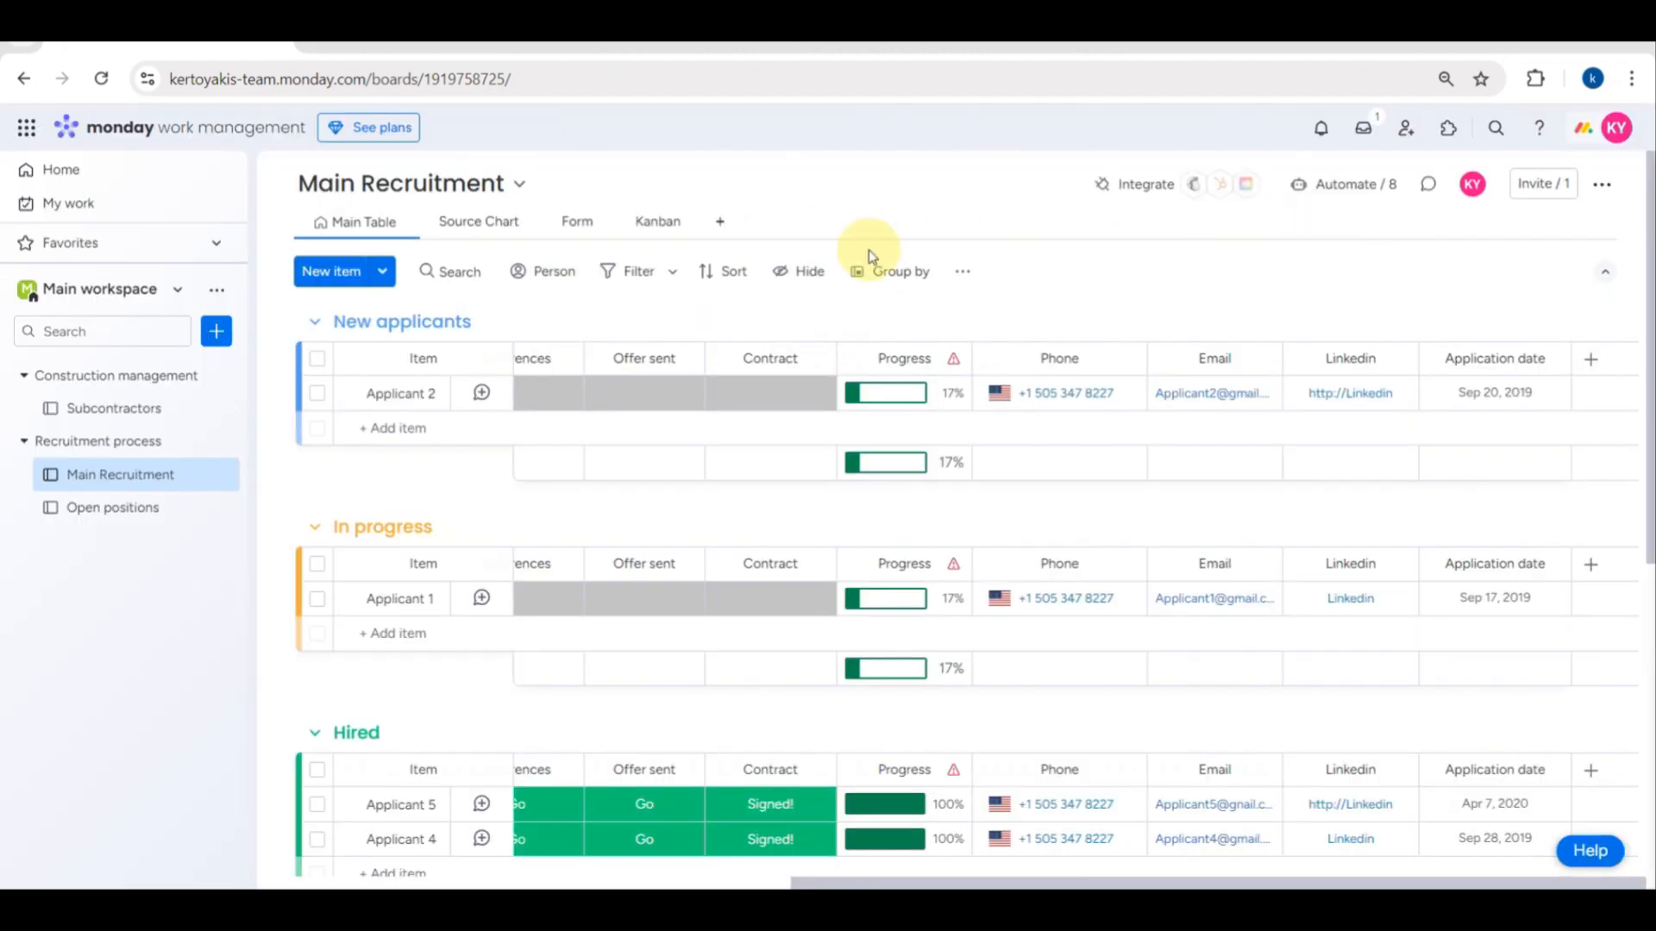
Step: Hide the Phone interview, In-person interview, References, Offer sent, Progress and Linkedin columns on the main table
{"action": "left_click", "coordinate": [818, 275]}
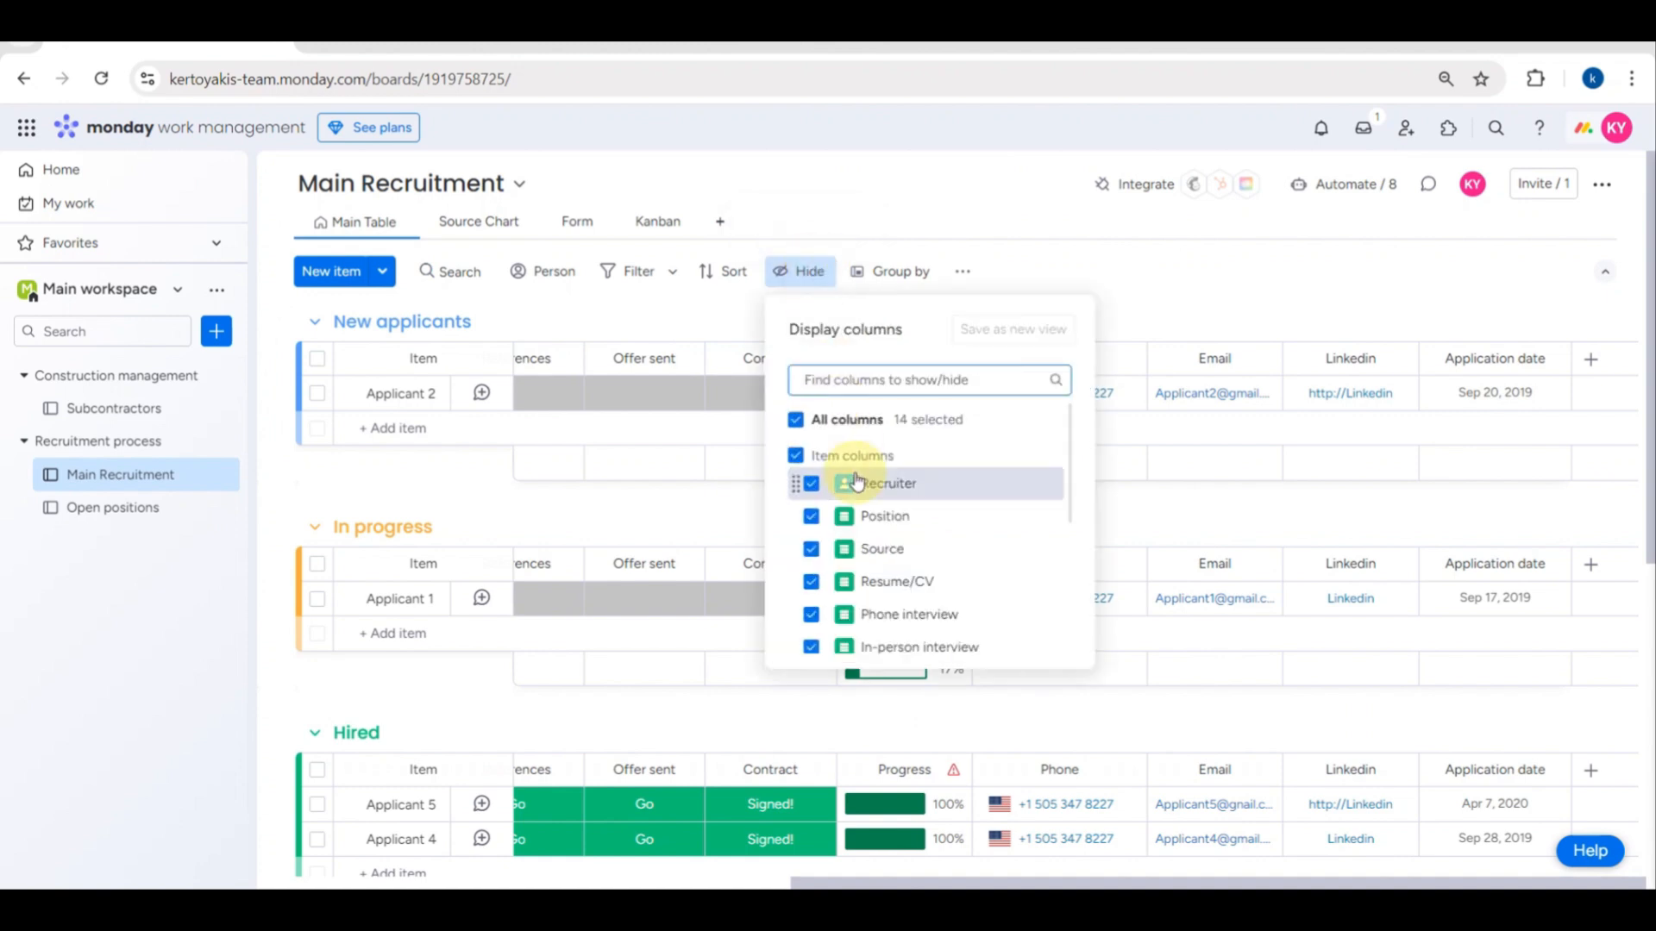
{"action": "scroll", "coordinate": [826, 565], "scroll_direction": "down", "scroll_amount": 3}
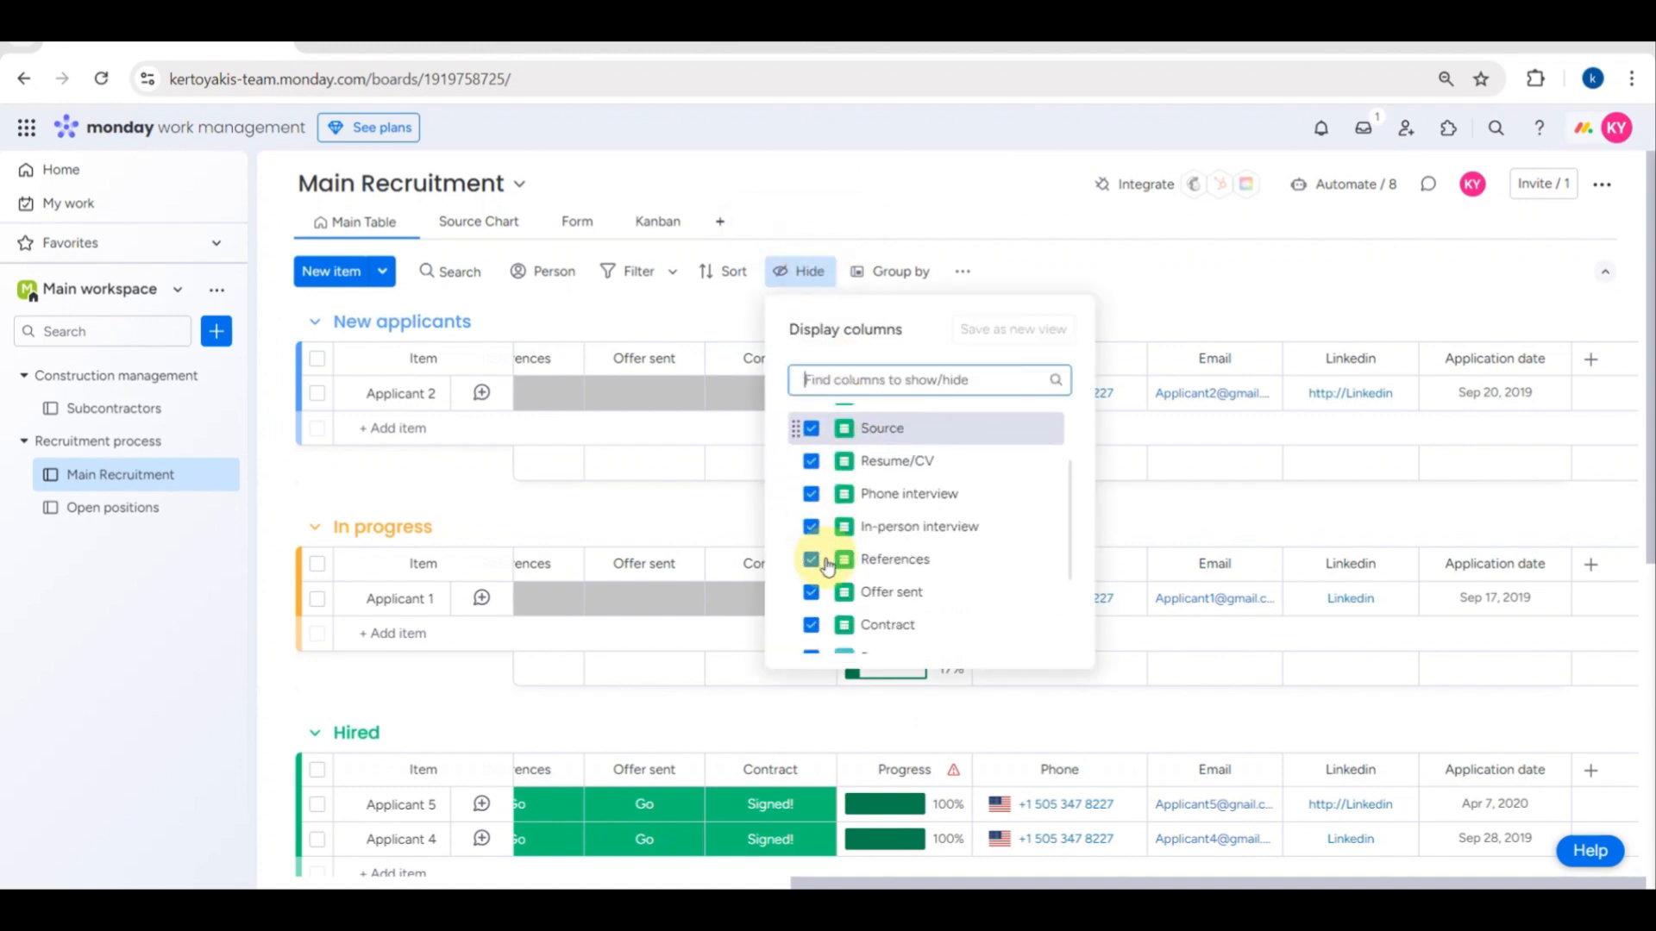
{"action": "left_click", "coordinate": [811, 491]}
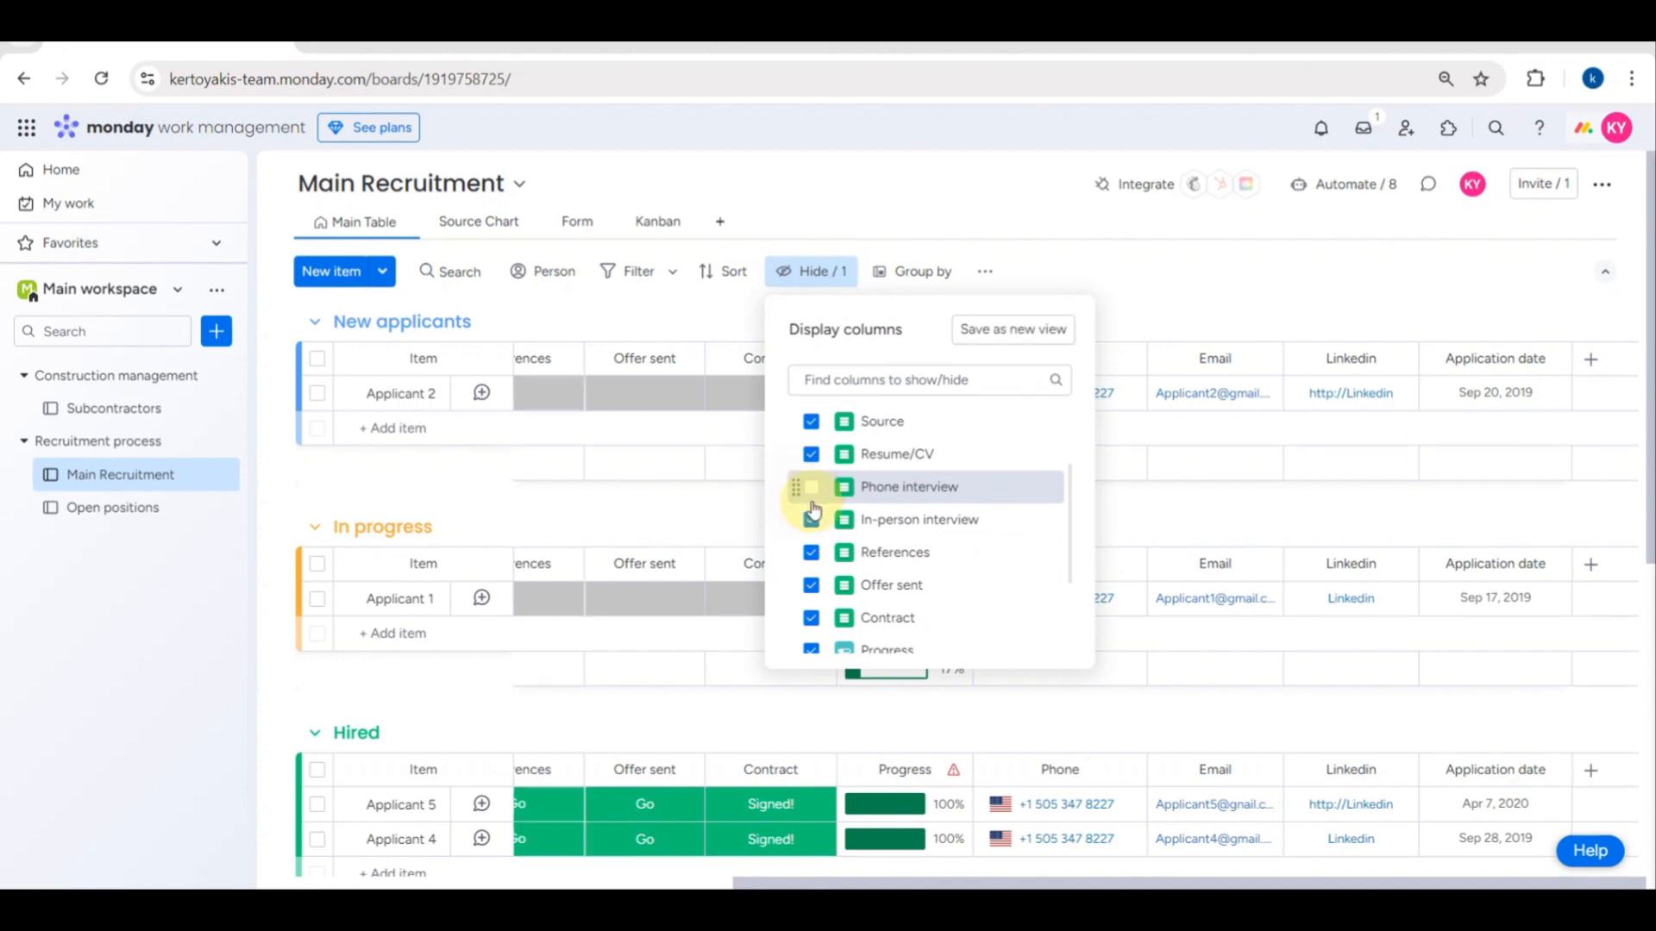
{"action": "left_click", "coordinate": [811, 519]}
{"action": "left_click", "coordinate": [812, 553]}
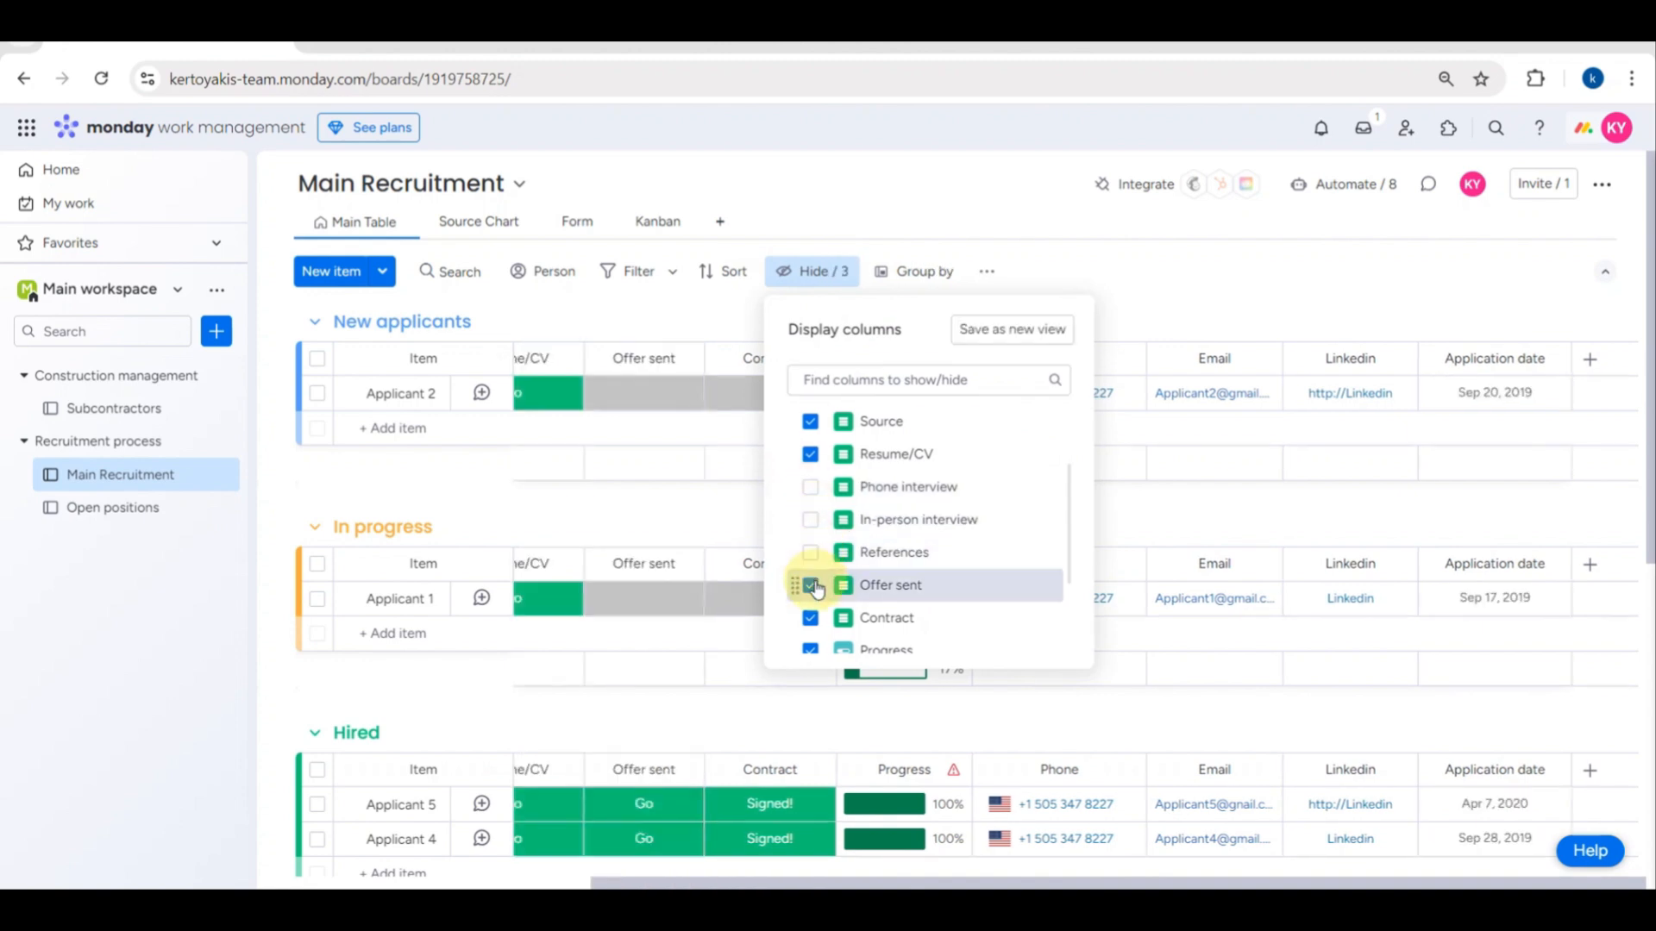
{"action": "left_click", "coordinate": [811, 587]}
{"action": "scroll", "coordinate": [810, 618], "scroll_direction": "down", "scroll_amount": 2}
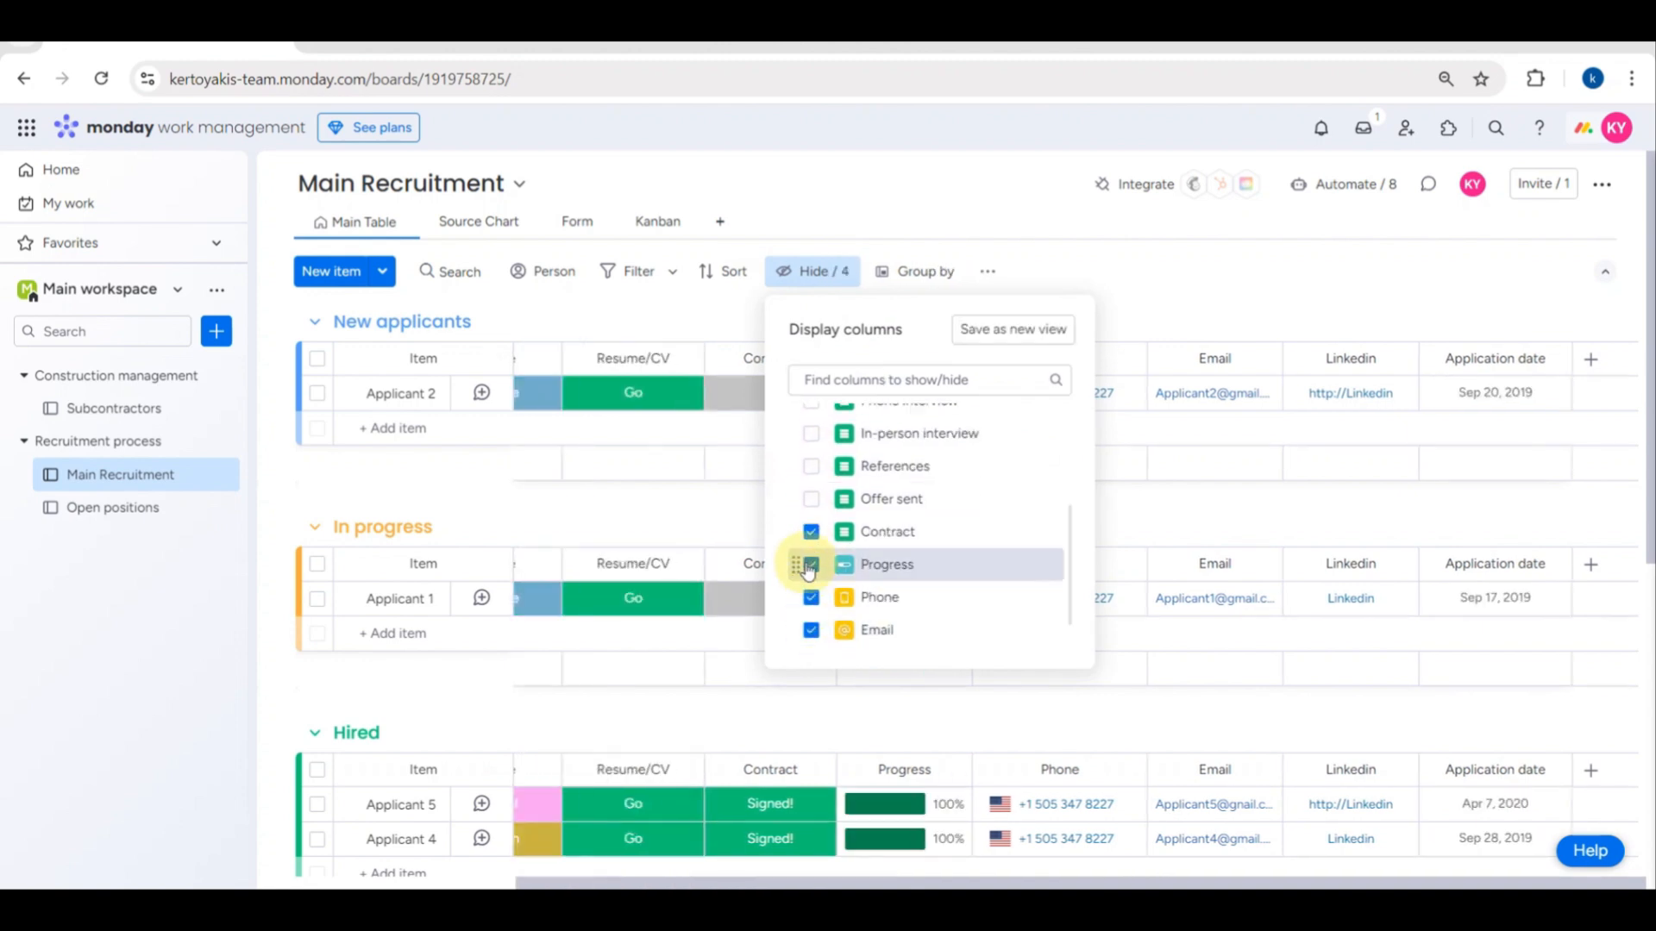
{"action": "left_click", "coordinate": [809, 565]}
{"action": "scroll", "coordinate": [807, 566], "scroll_direction": "down", "scroll_amount": 1}
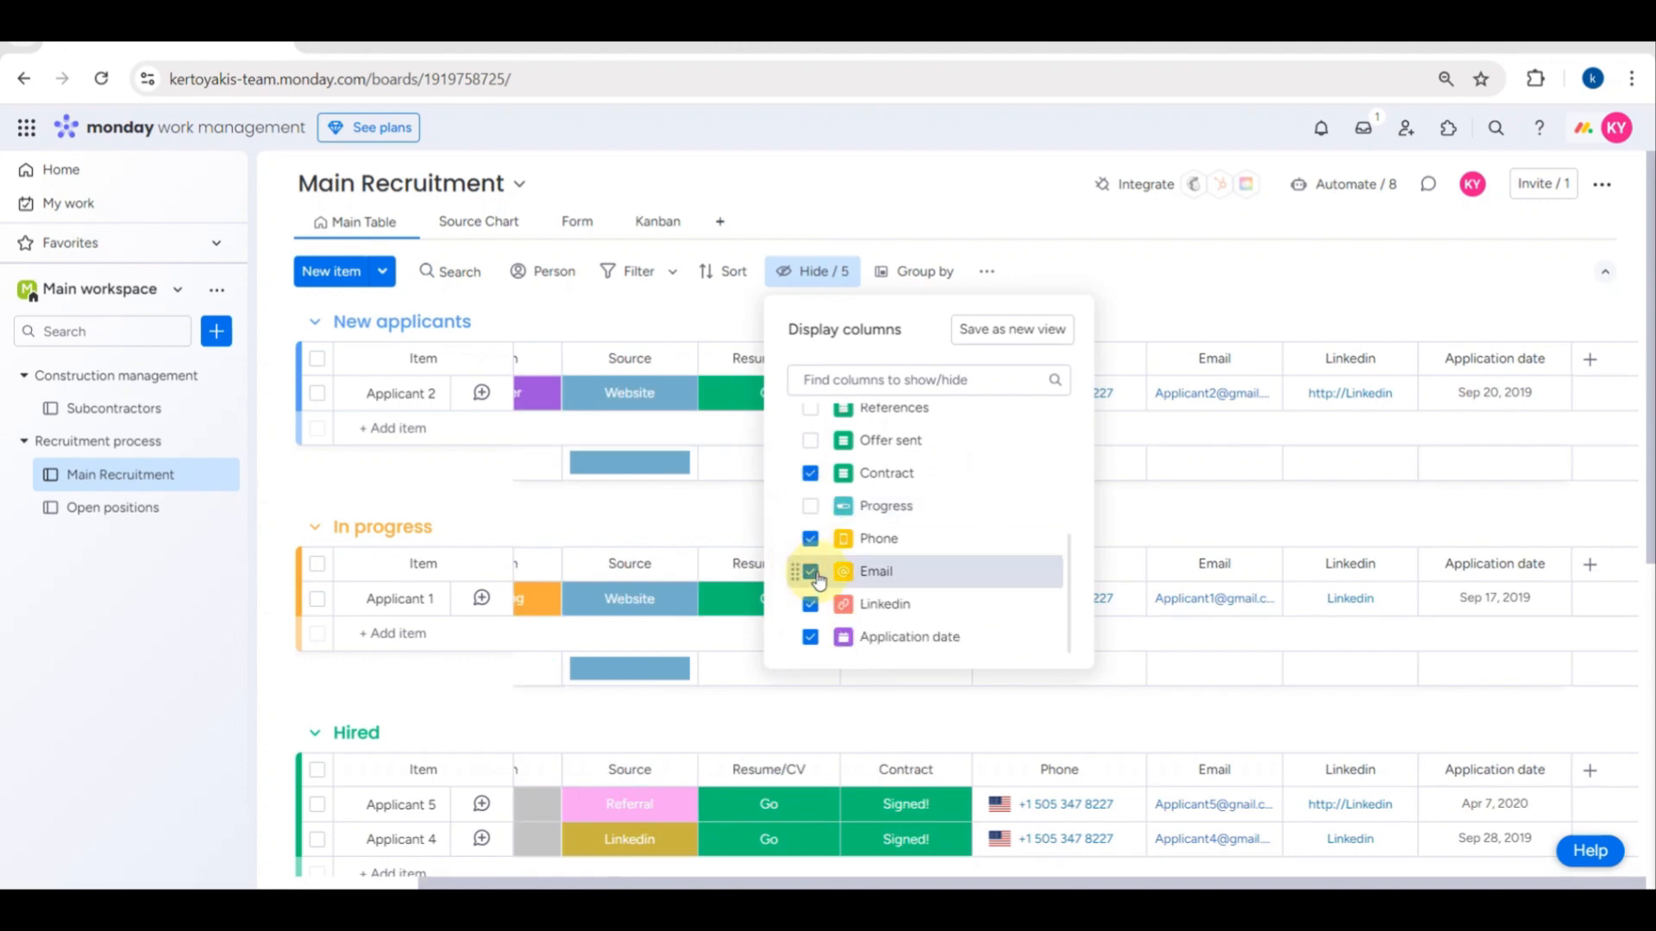
{"action": "left_click", "coordinate": [811, 606]}
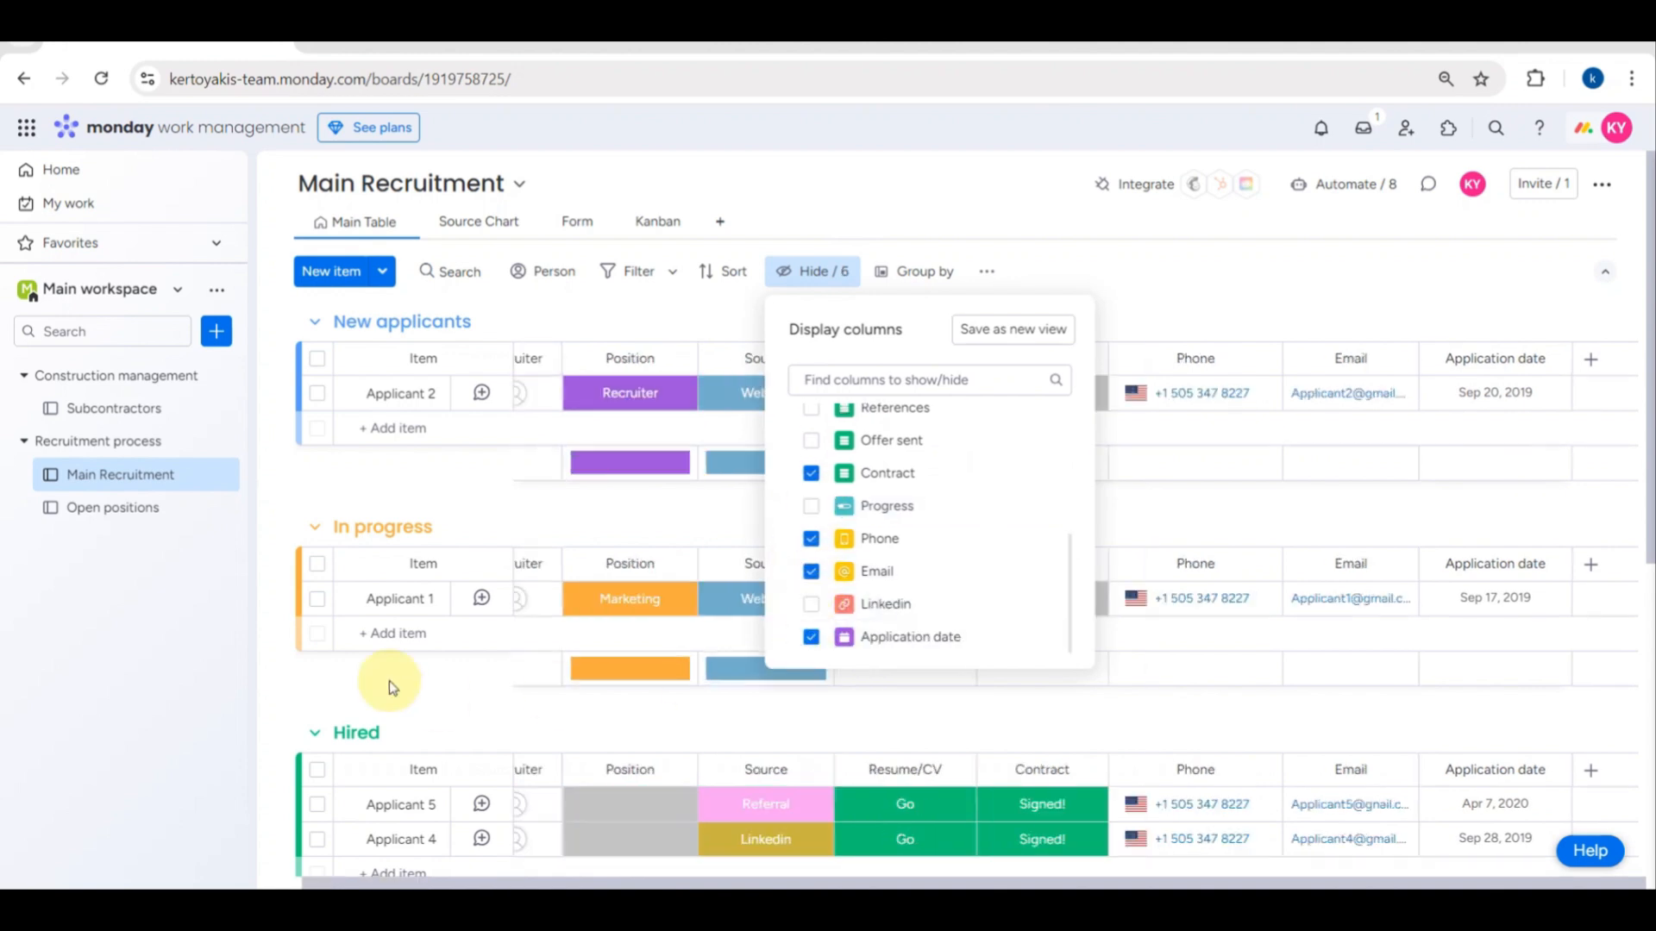
{"action": "left_click", "coordinate": [145, 685]}
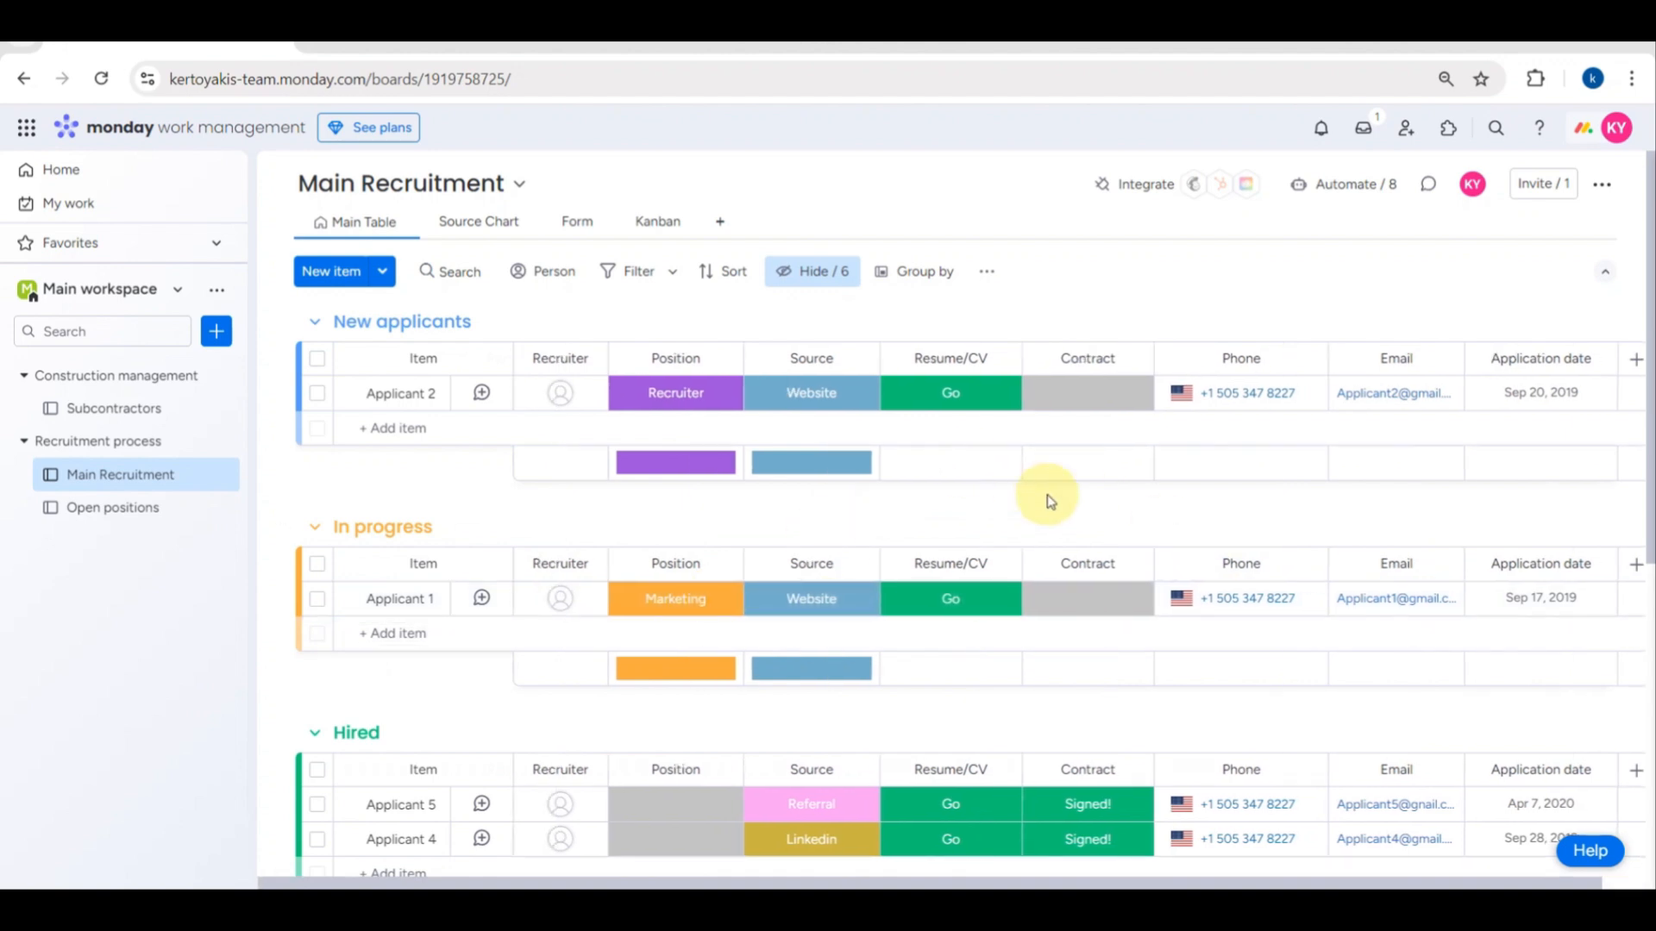
{"action": "scroll", "coordinate": [1038, 614], "scroll_direction": "down", "scroll_amount": 2}
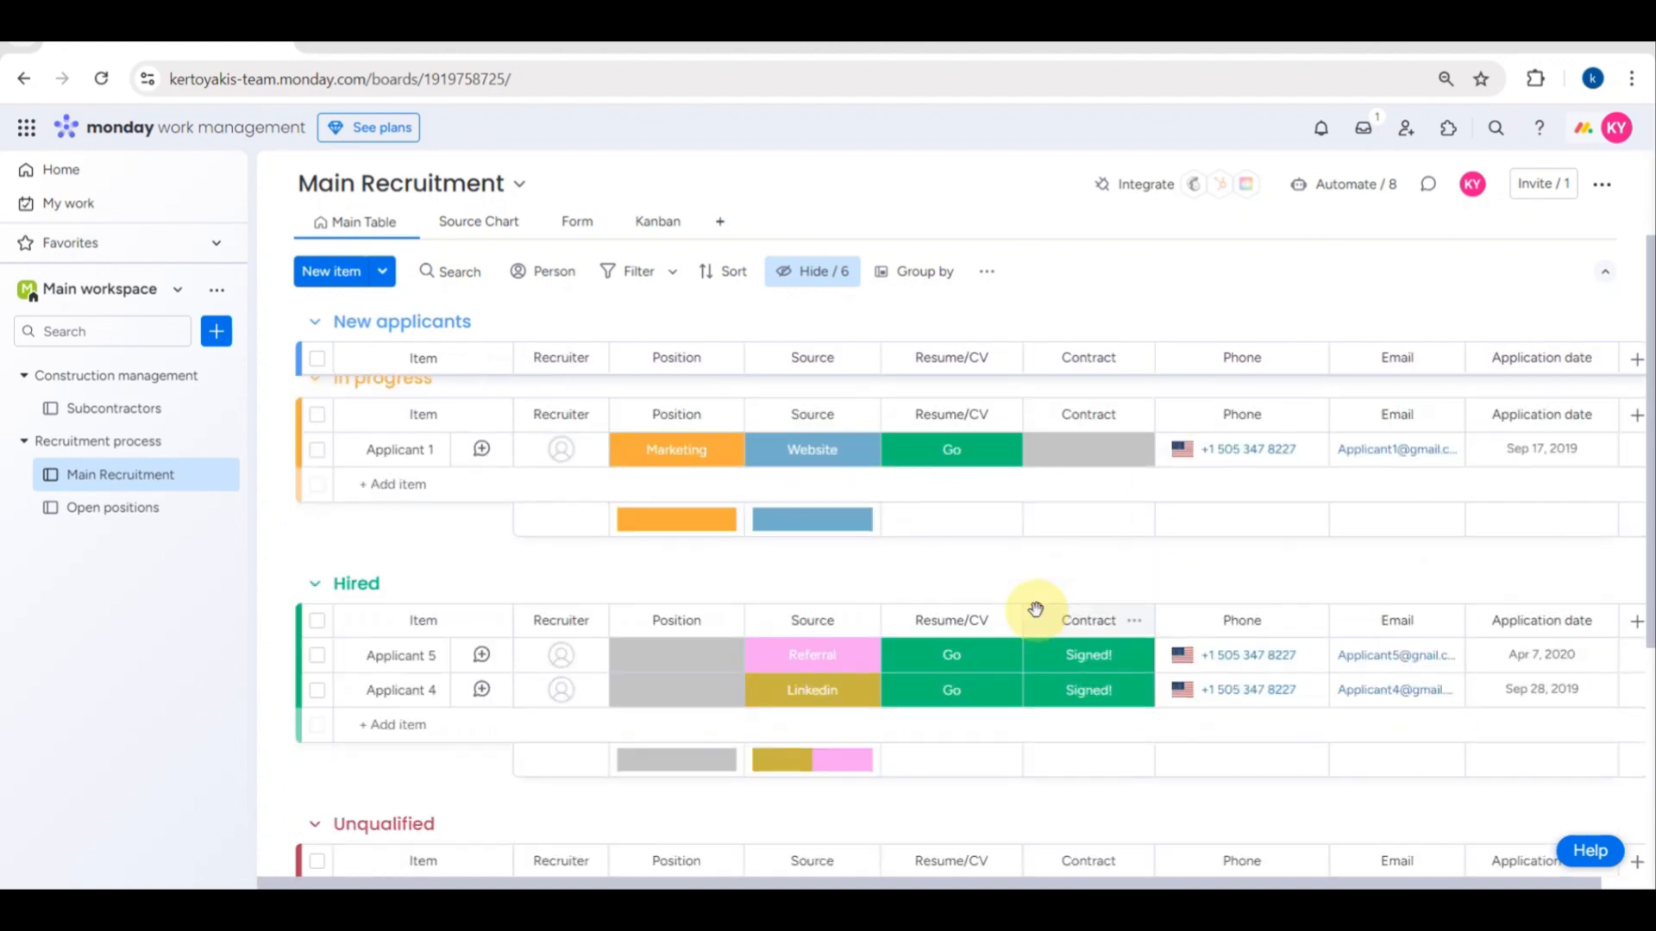
{"action": "scroll", "coordinate": [1026, 595], "scroll_direction": "up", "scroll_amount": 2}
Step: Check the options for grouping items by column, trying the Show empty groups setting on and off
{"action": "left_click", "coordinate": [920, 271]}
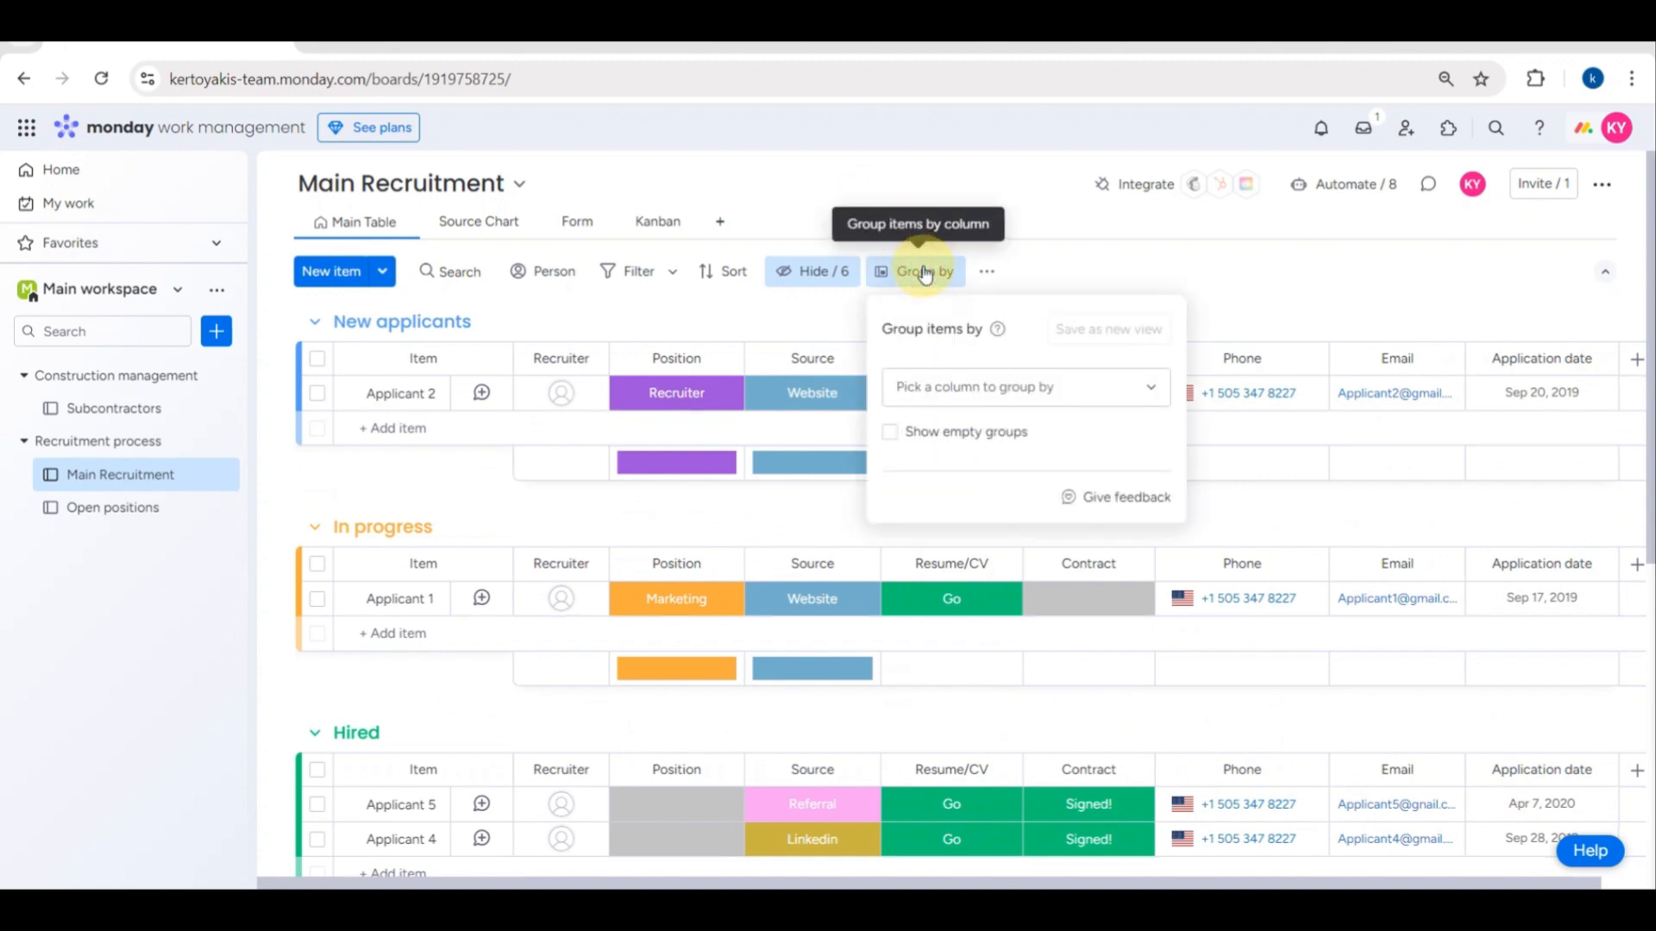
{"action": "left_click", "coordinate": [895, 433]}
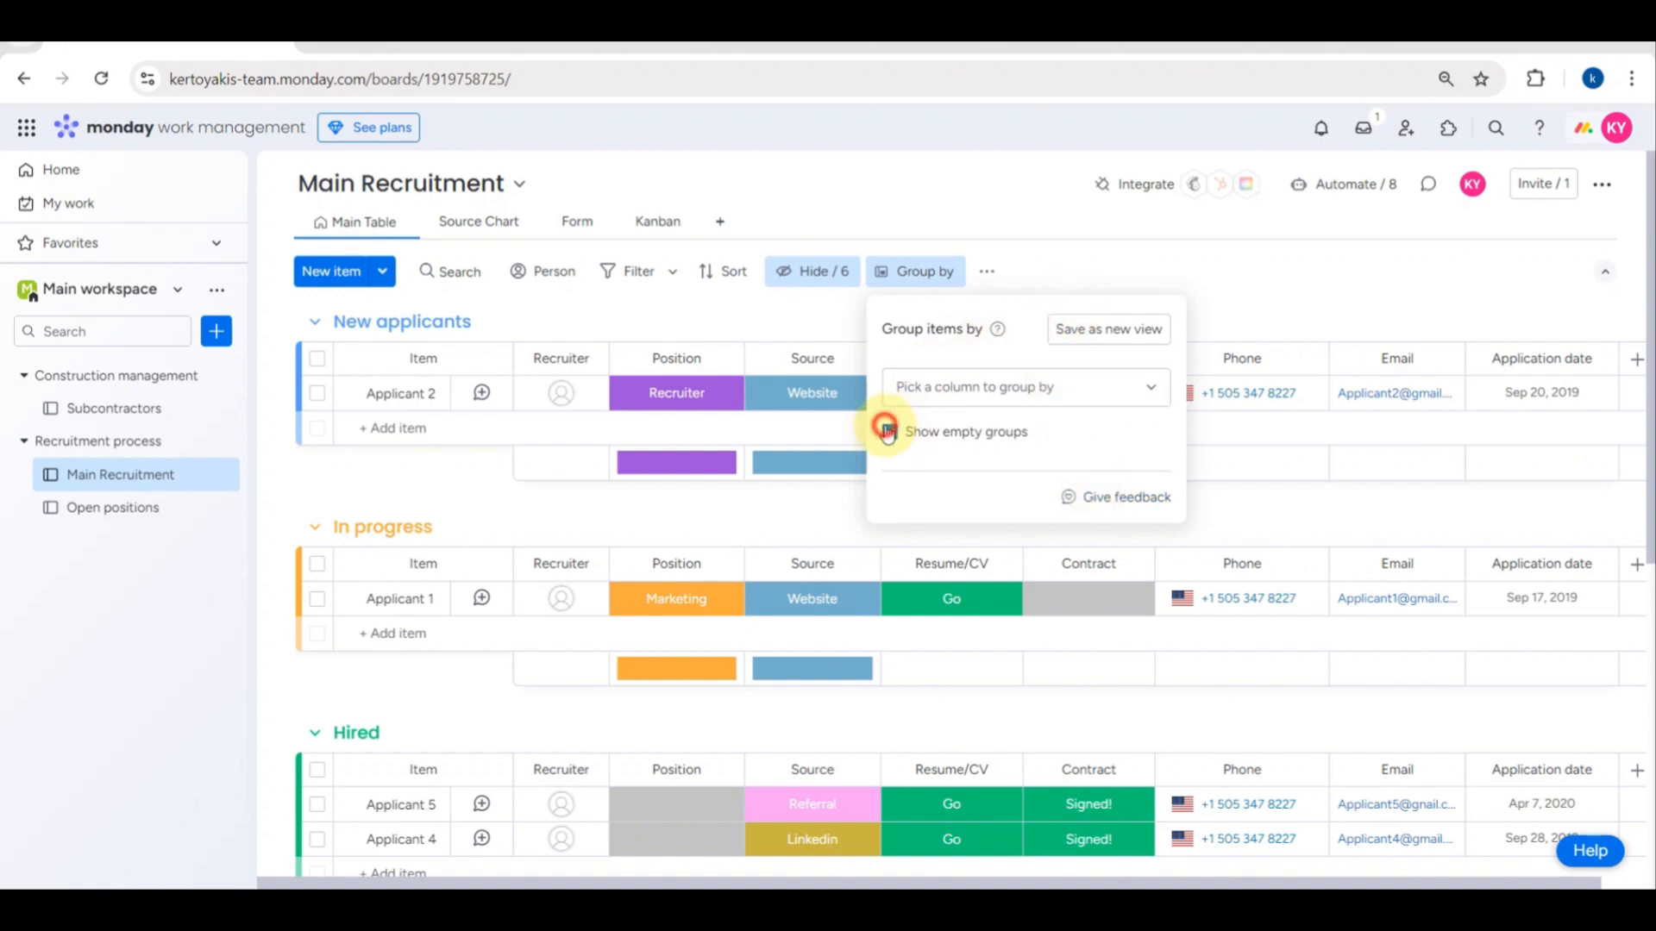
{"action": "left_click", "coordinate": [888, 432]}
{"action": "left_click", "coordinate": [169, 635]}
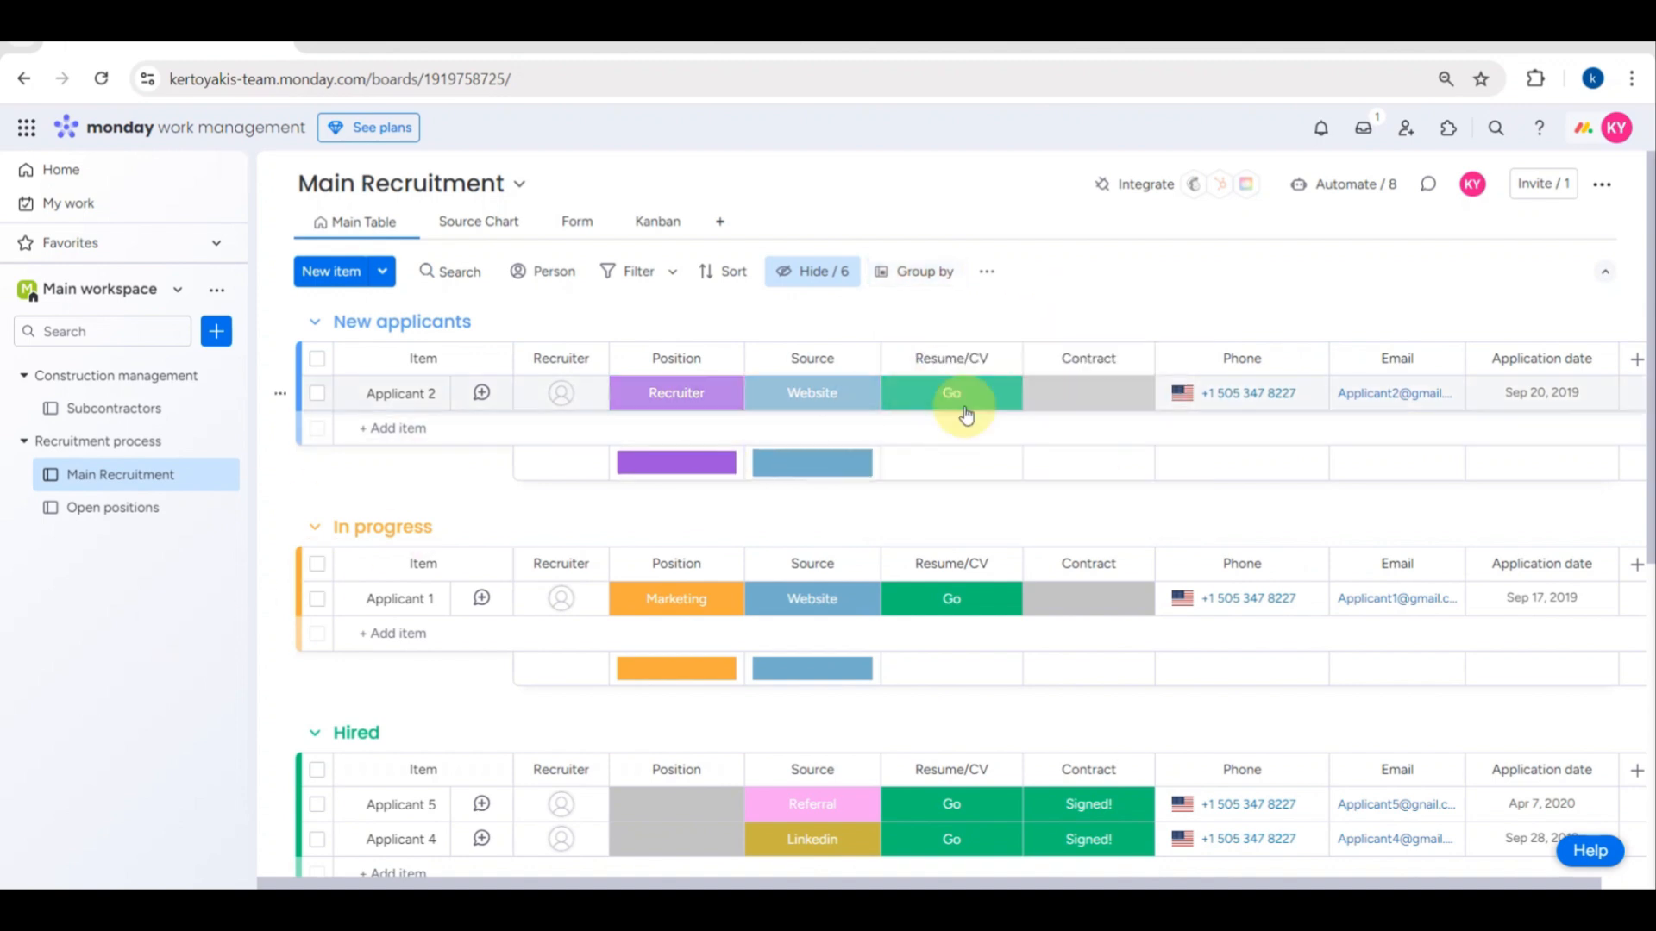
{"action": "scroll", "coordinate": [968, 414], "scroll_direction": "right", "scroll_amount": 1}
{"action": "left_click", "coordinate": [1026, 362]}
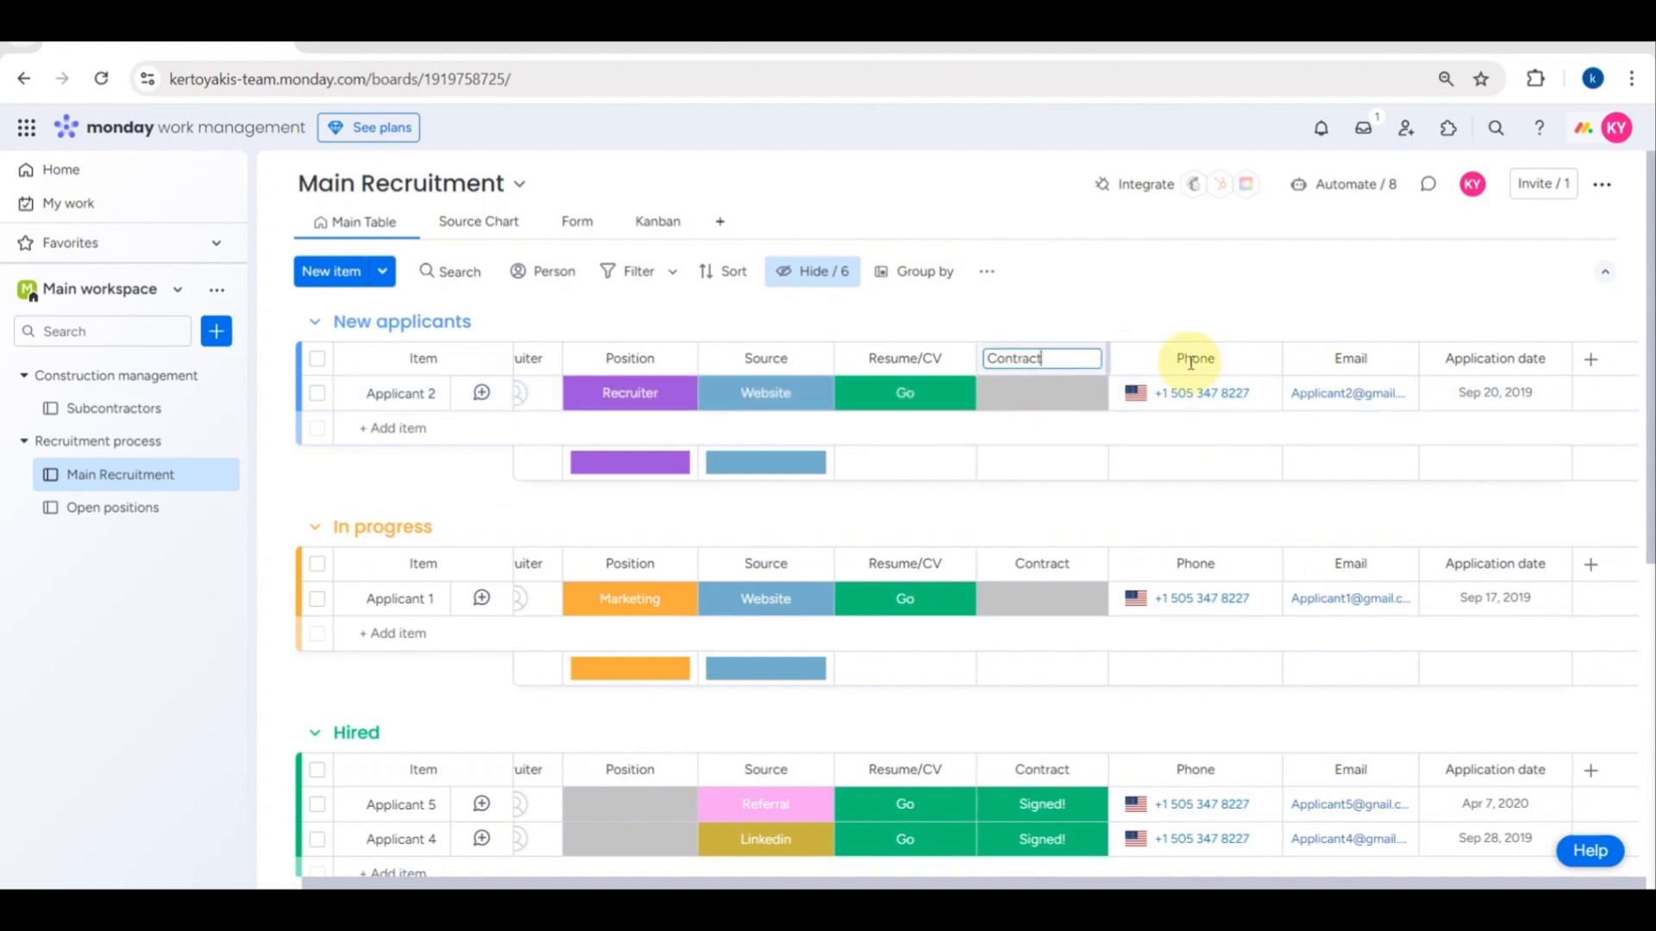
{"action": "left_click", "coordinate": [1121, 268]}
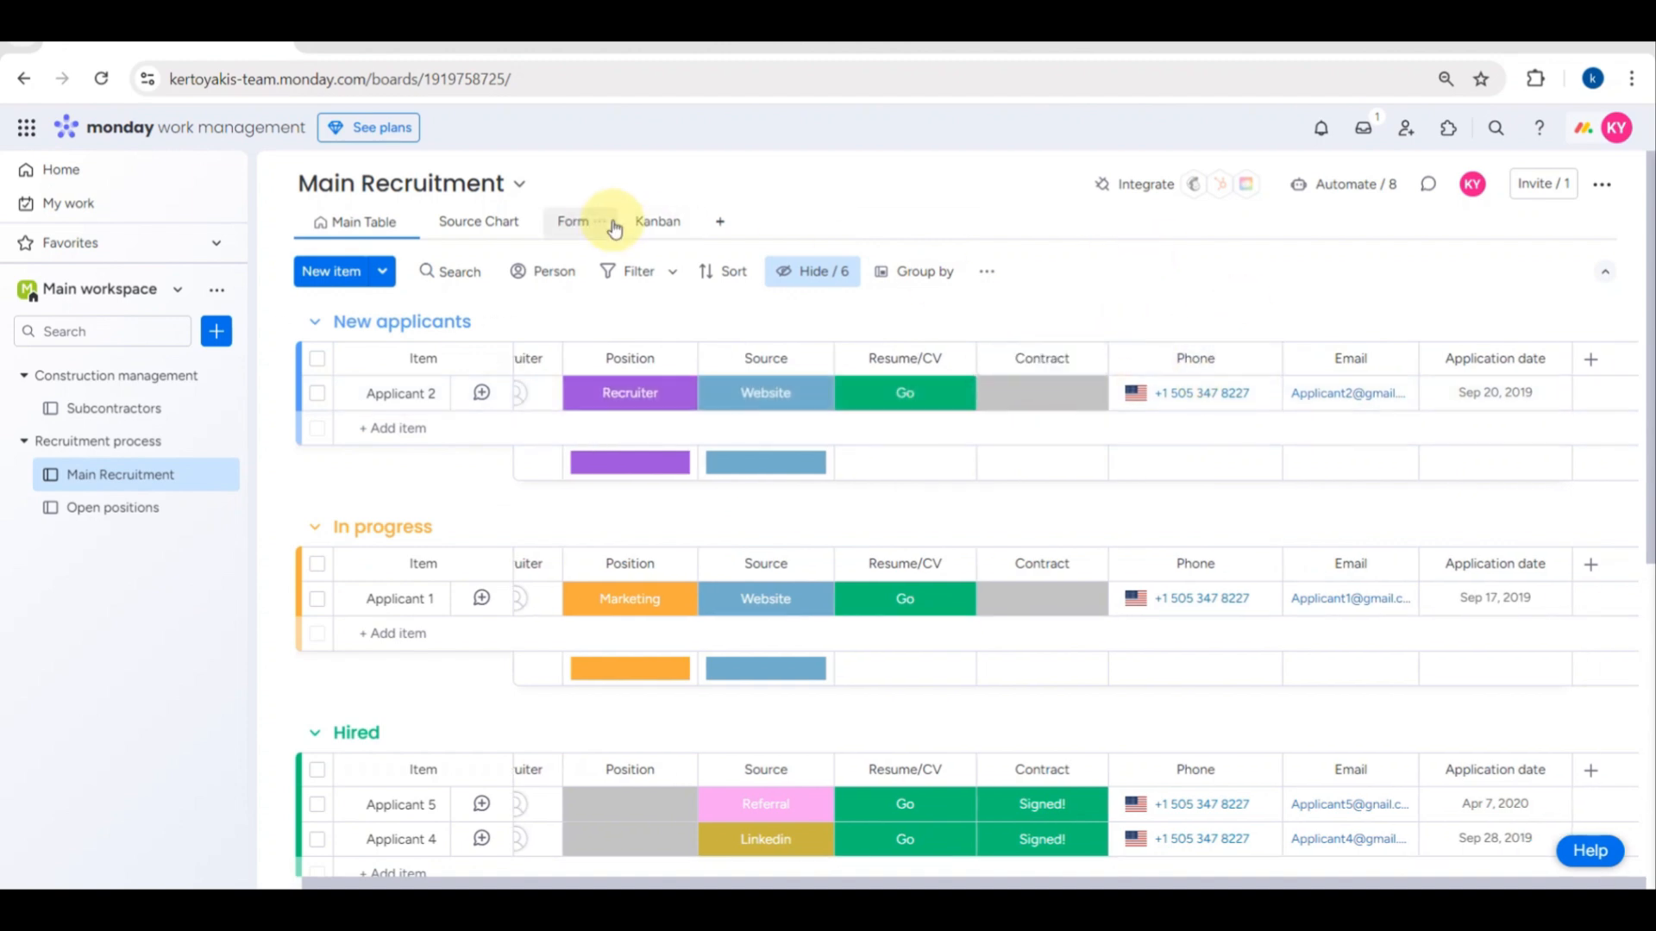
Step: Open the Kanban view and check the editable fields on the Applicant 1 card
{"action": "left_click", "coordinate": [655, 222]}
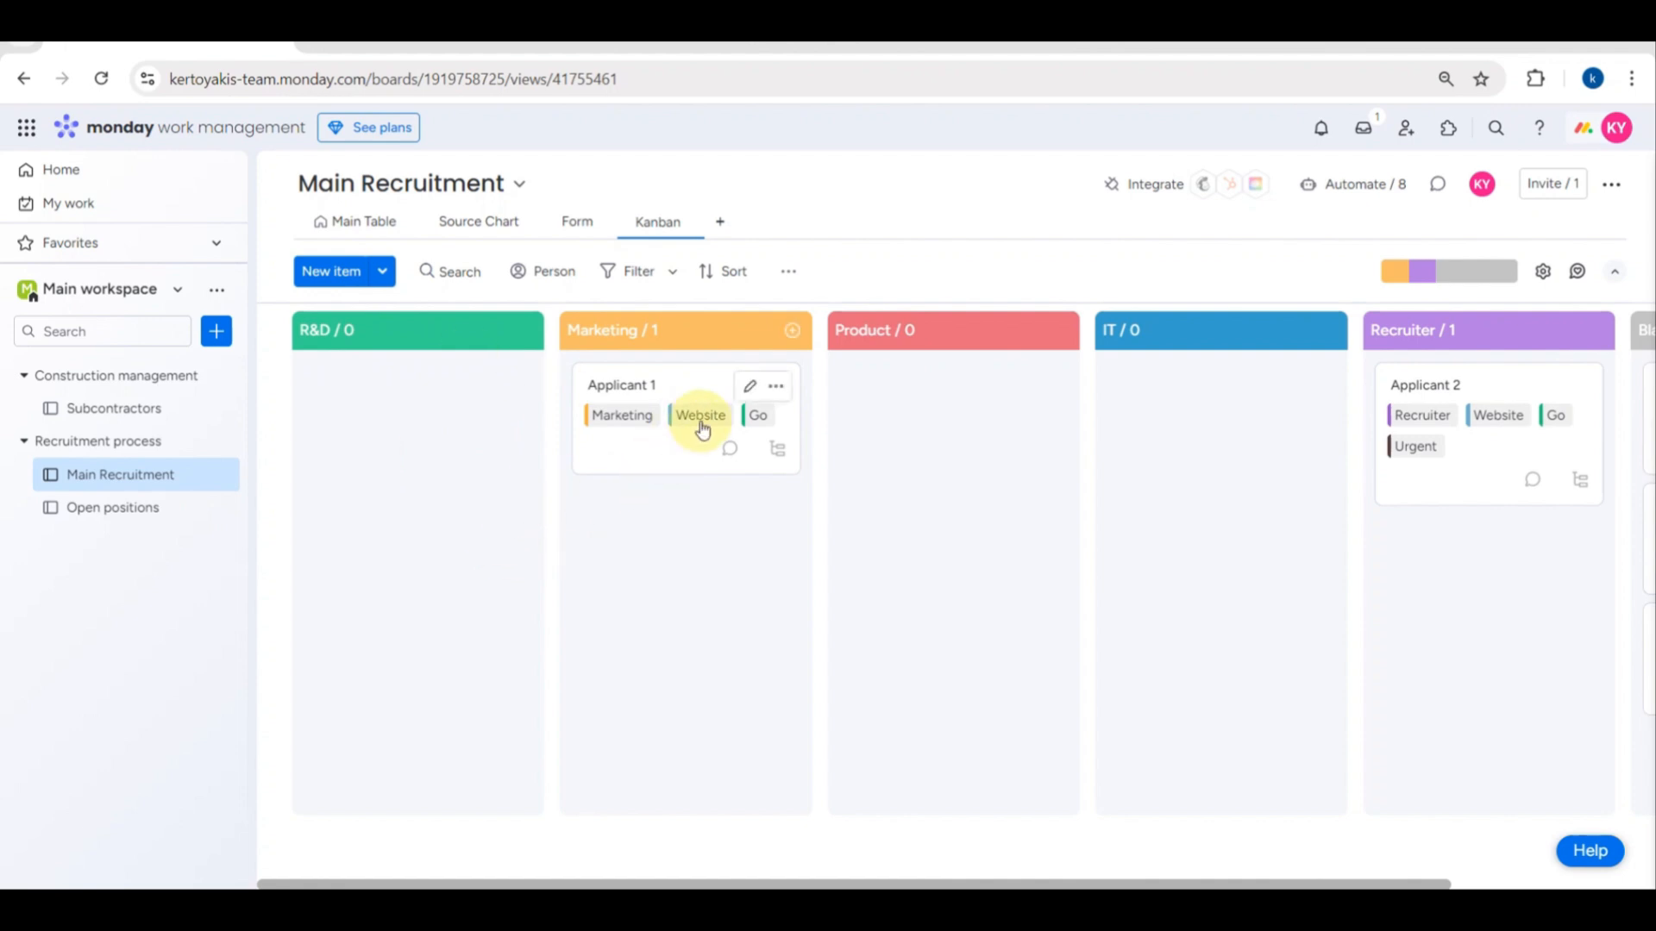
{"action": "left_click", "coordinate": [749, 387]}
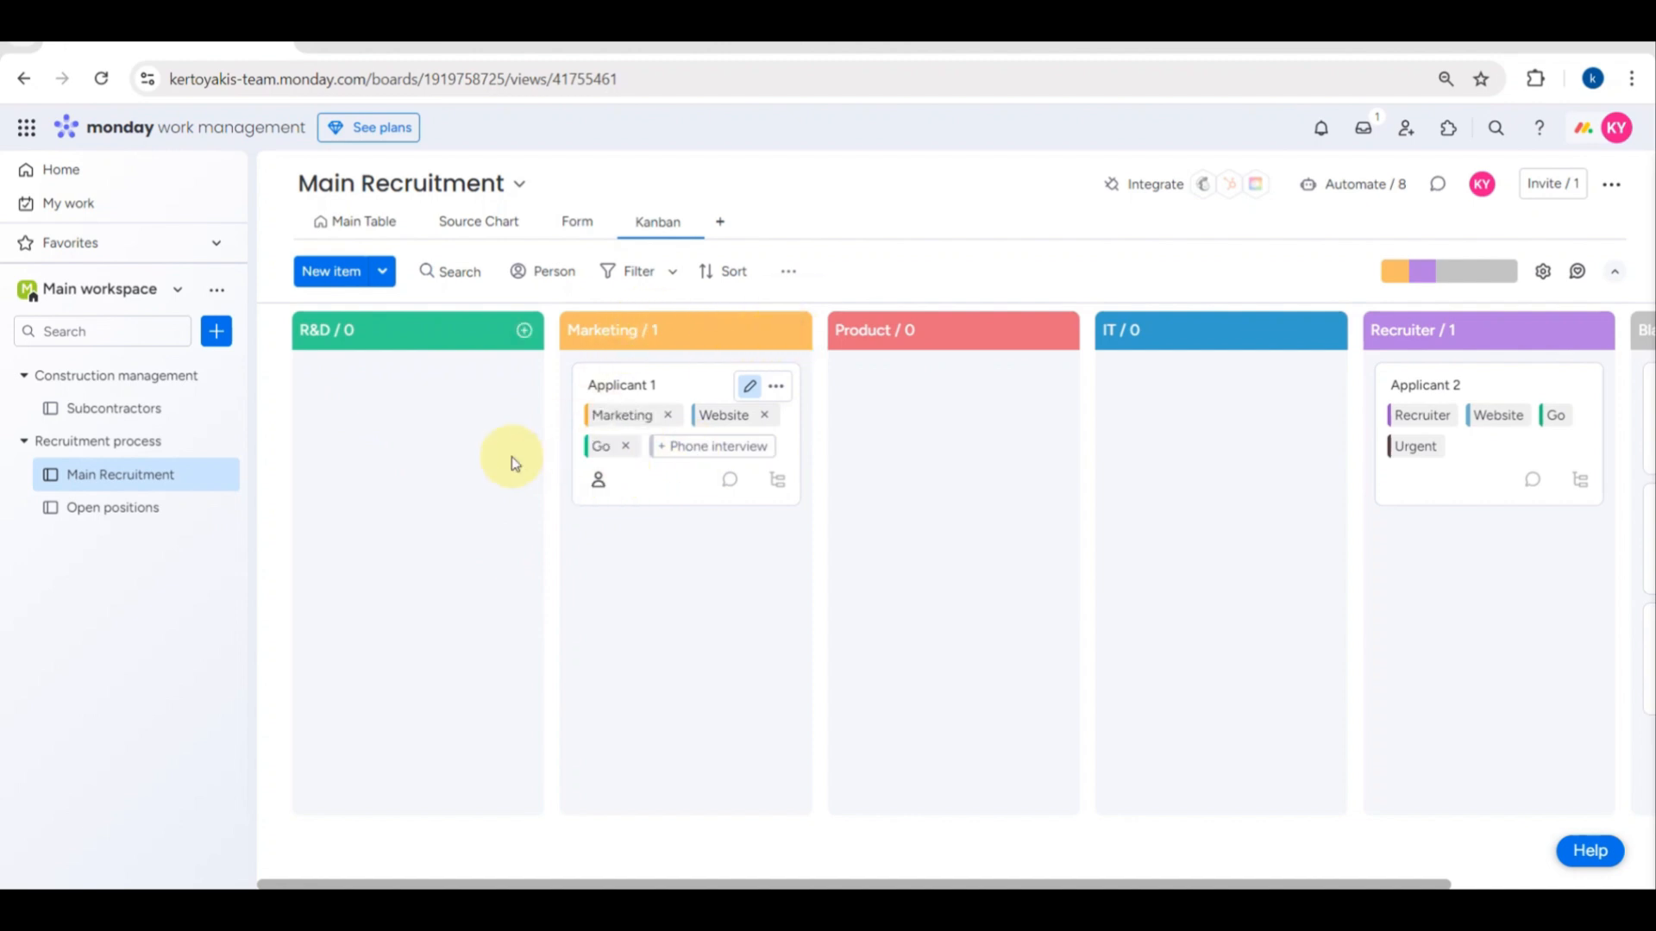
{"action": "left_click", "coordinate": [120, 688]}
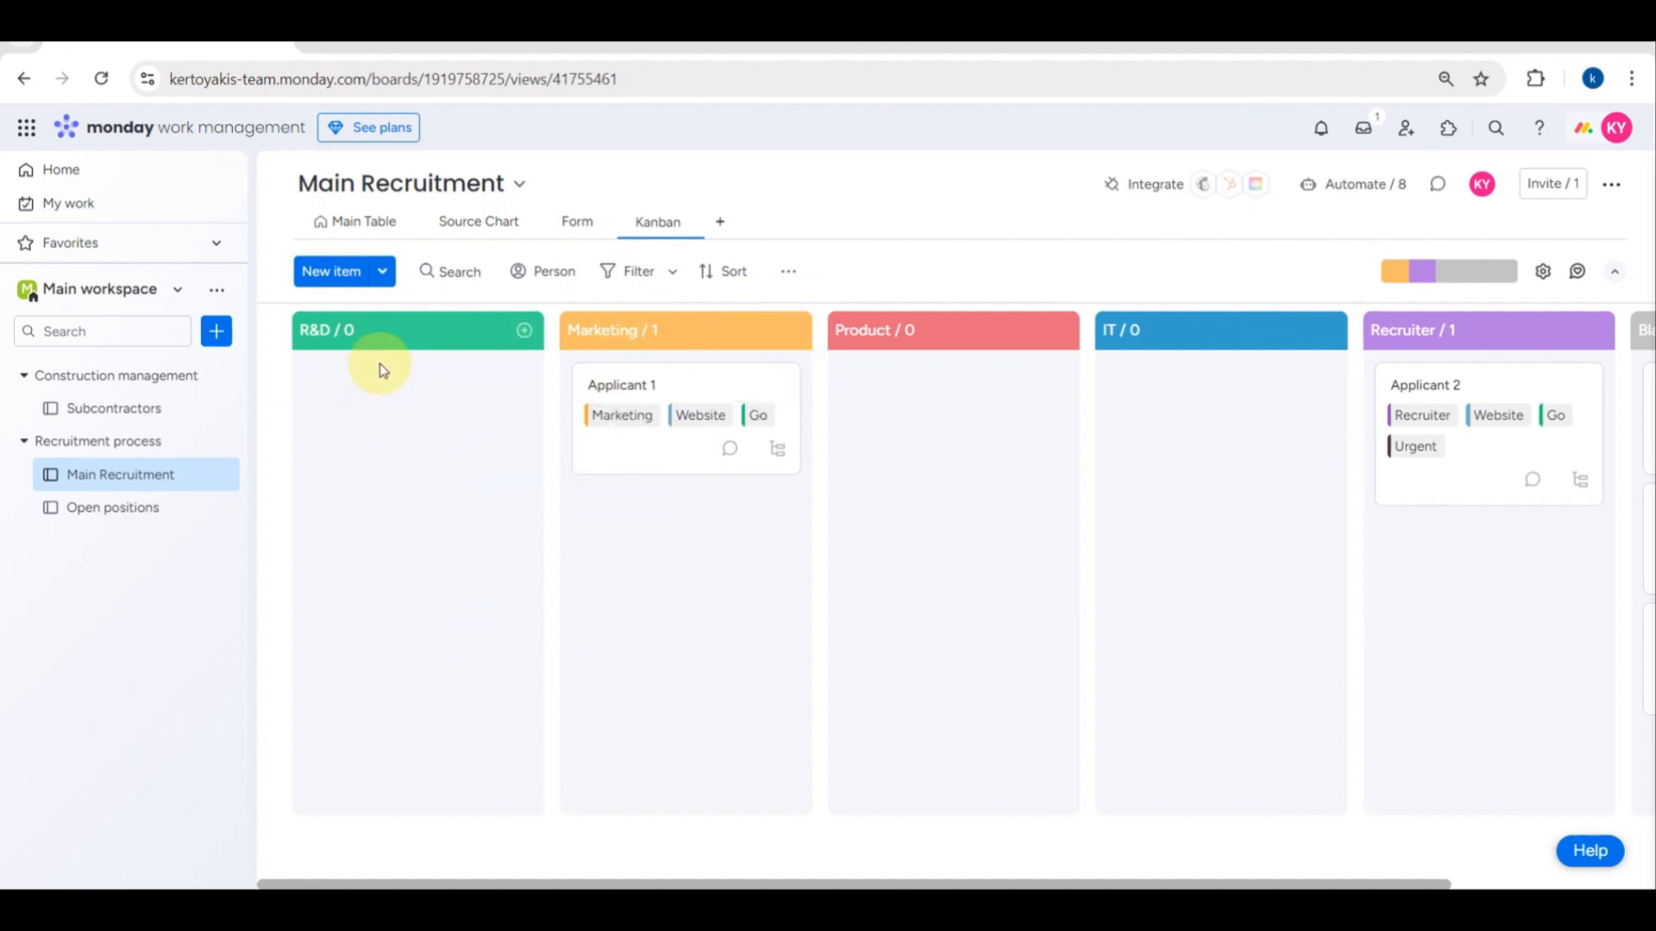
Step: Add a new card named "Applicant (new)" to the R&D column of the Kanban view
{"action": "left_click", "coordinate": [524, 331]}
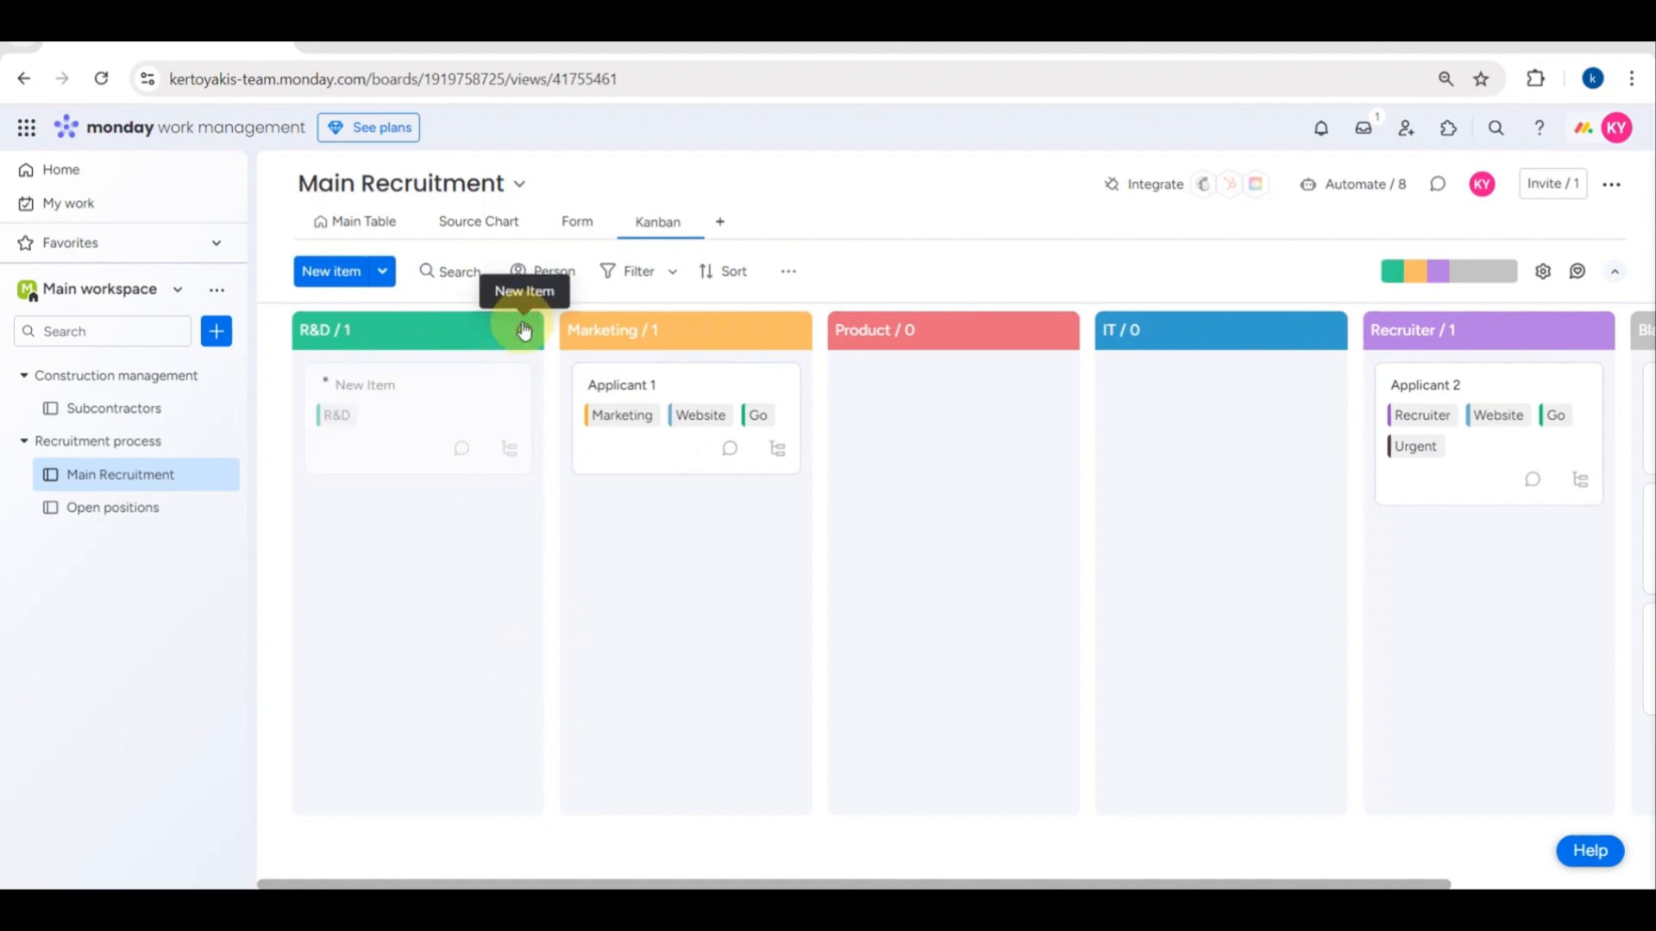
{"action": "left_click", "coordinate": [413, 380]}
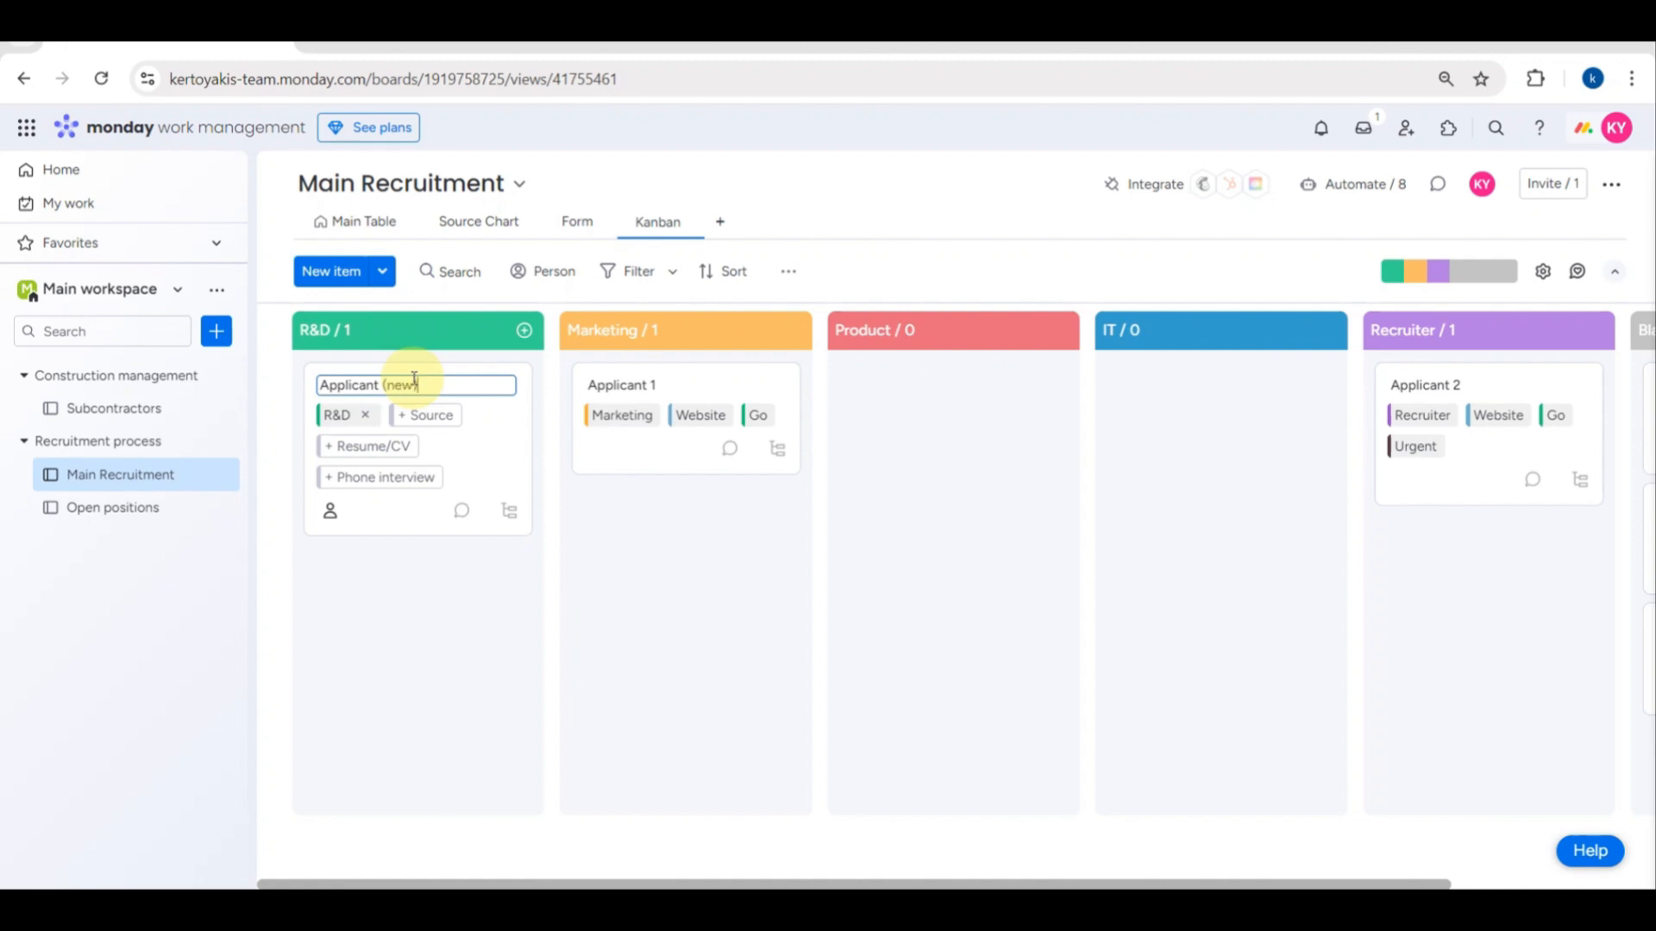
{"action": "key", "text": "Return"}
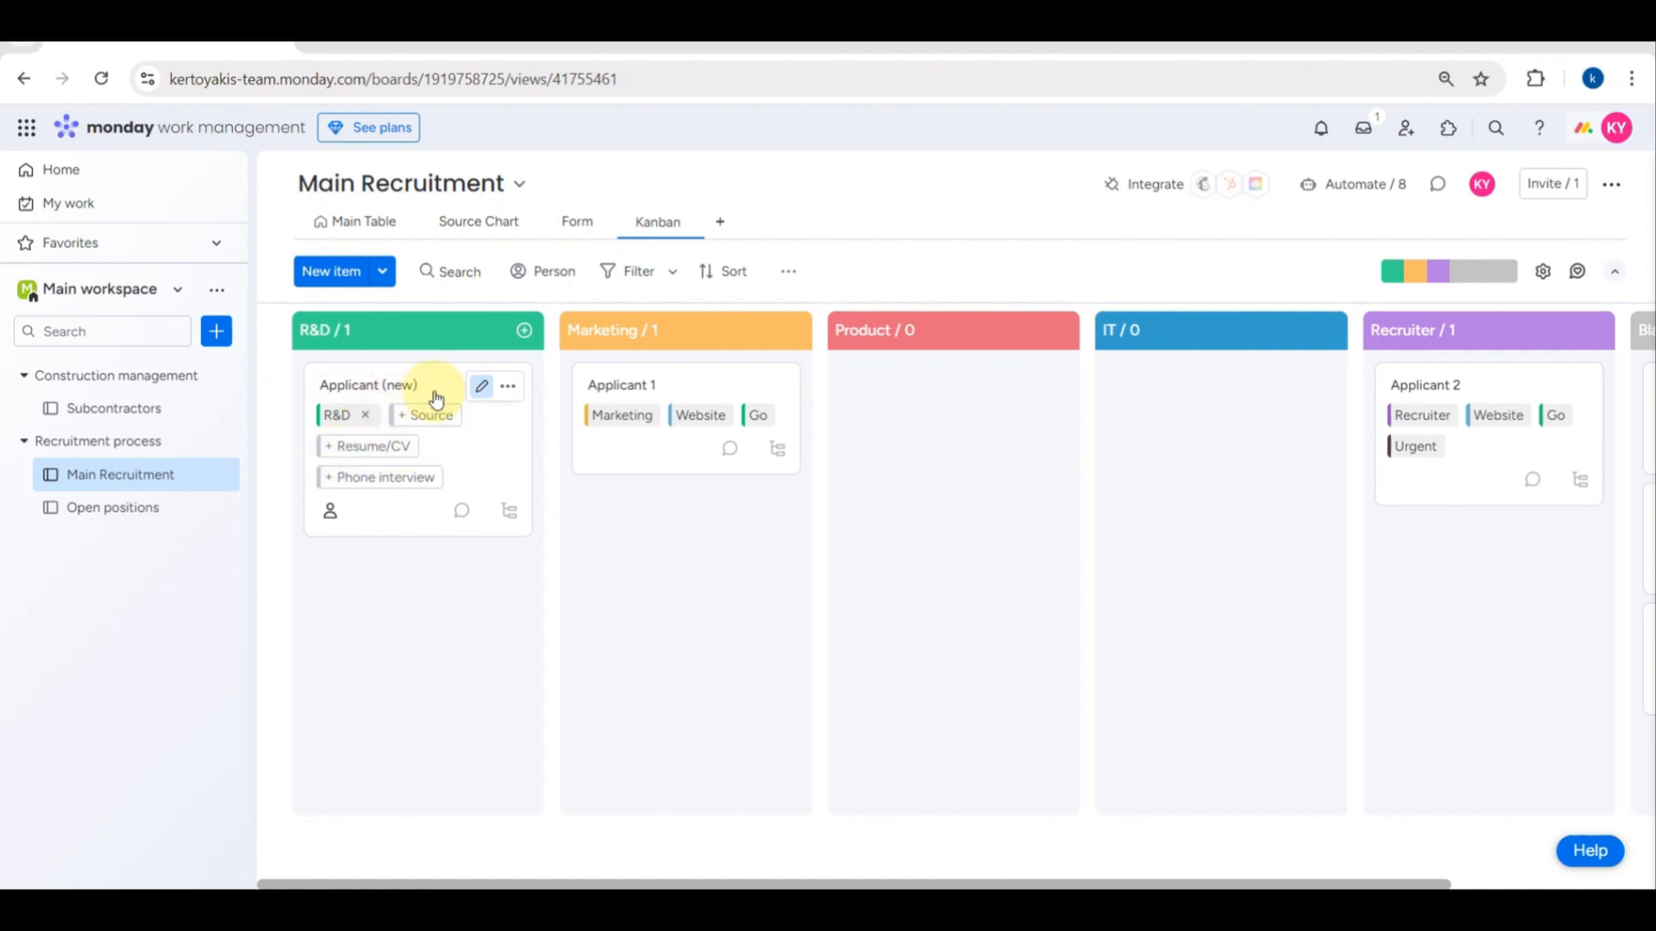
Step: Check the recruiter choices and the available card actions for the "Applicant (new)" card
{"action": "left_click", "coordinate": [331, 515]}
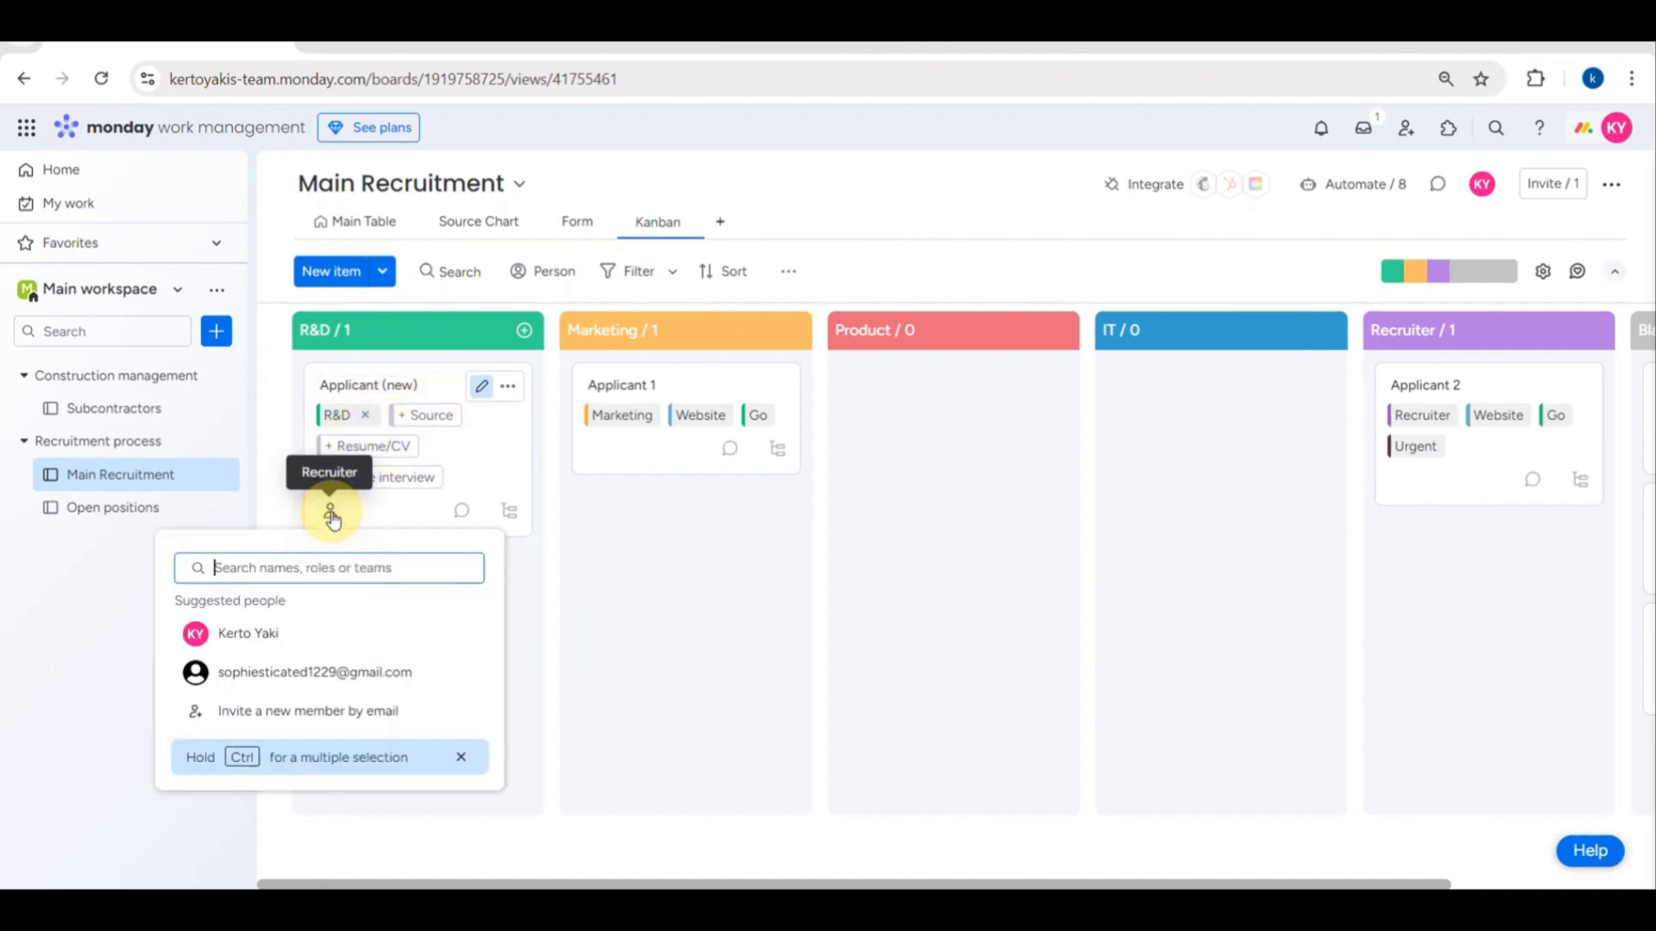
{"action": "left_click", "coordinate": [580, 594]}
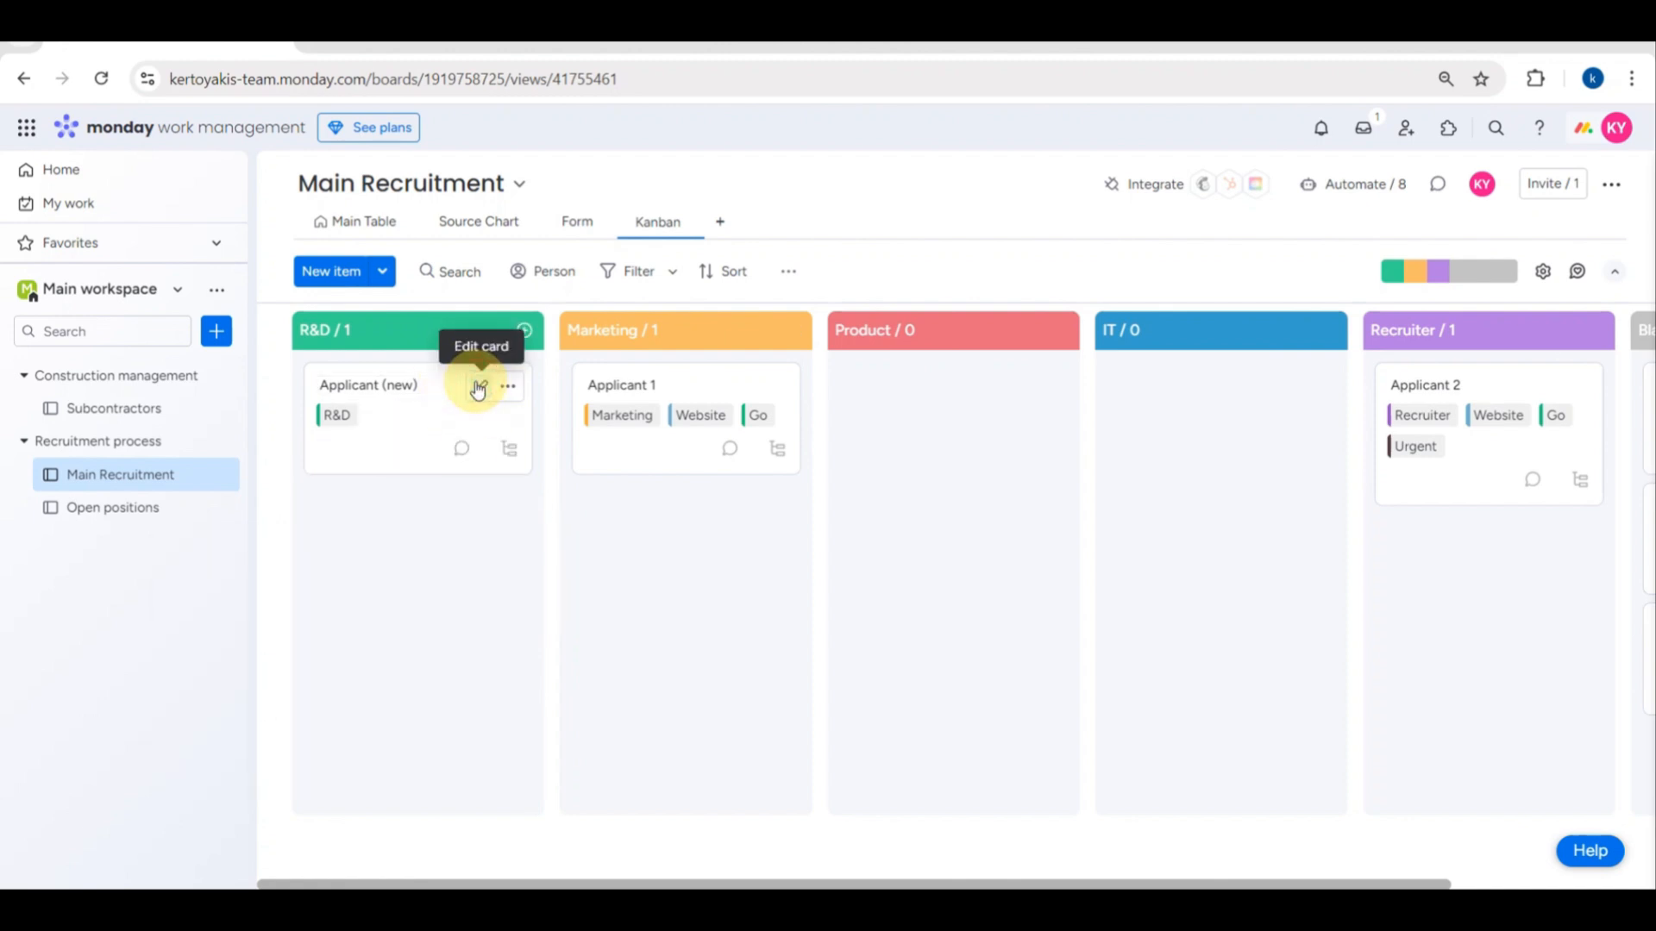
{"action": "left_click", "coordinate": [507, 386]}
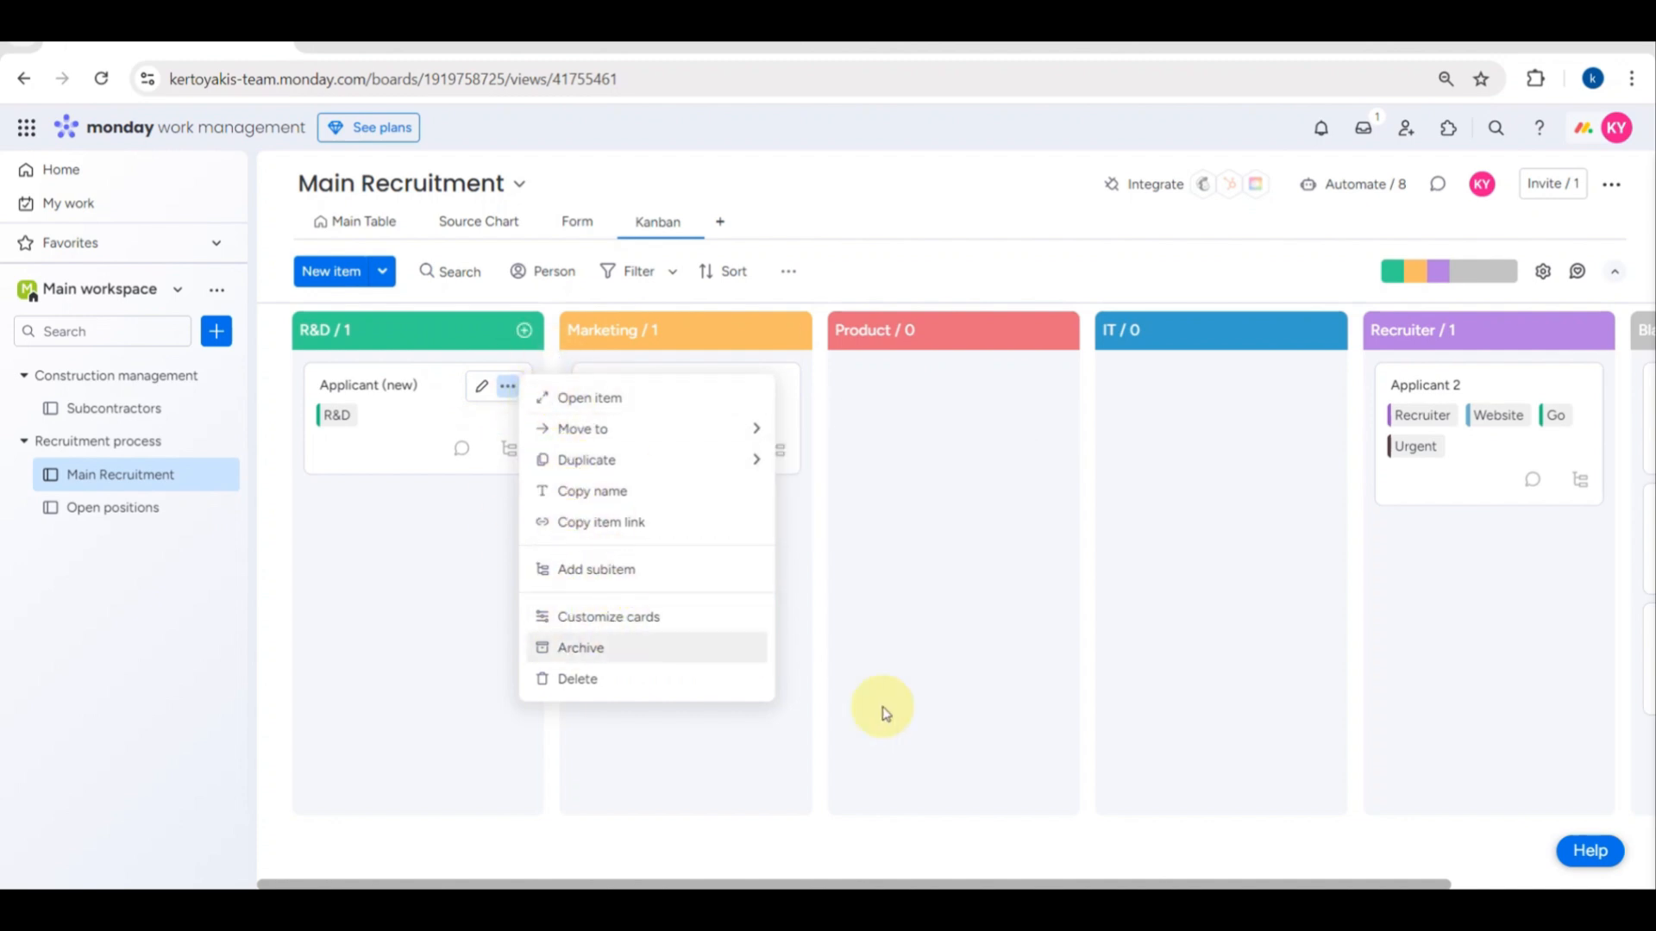
{"action": "left_click", "coordinate": [917, 730]}
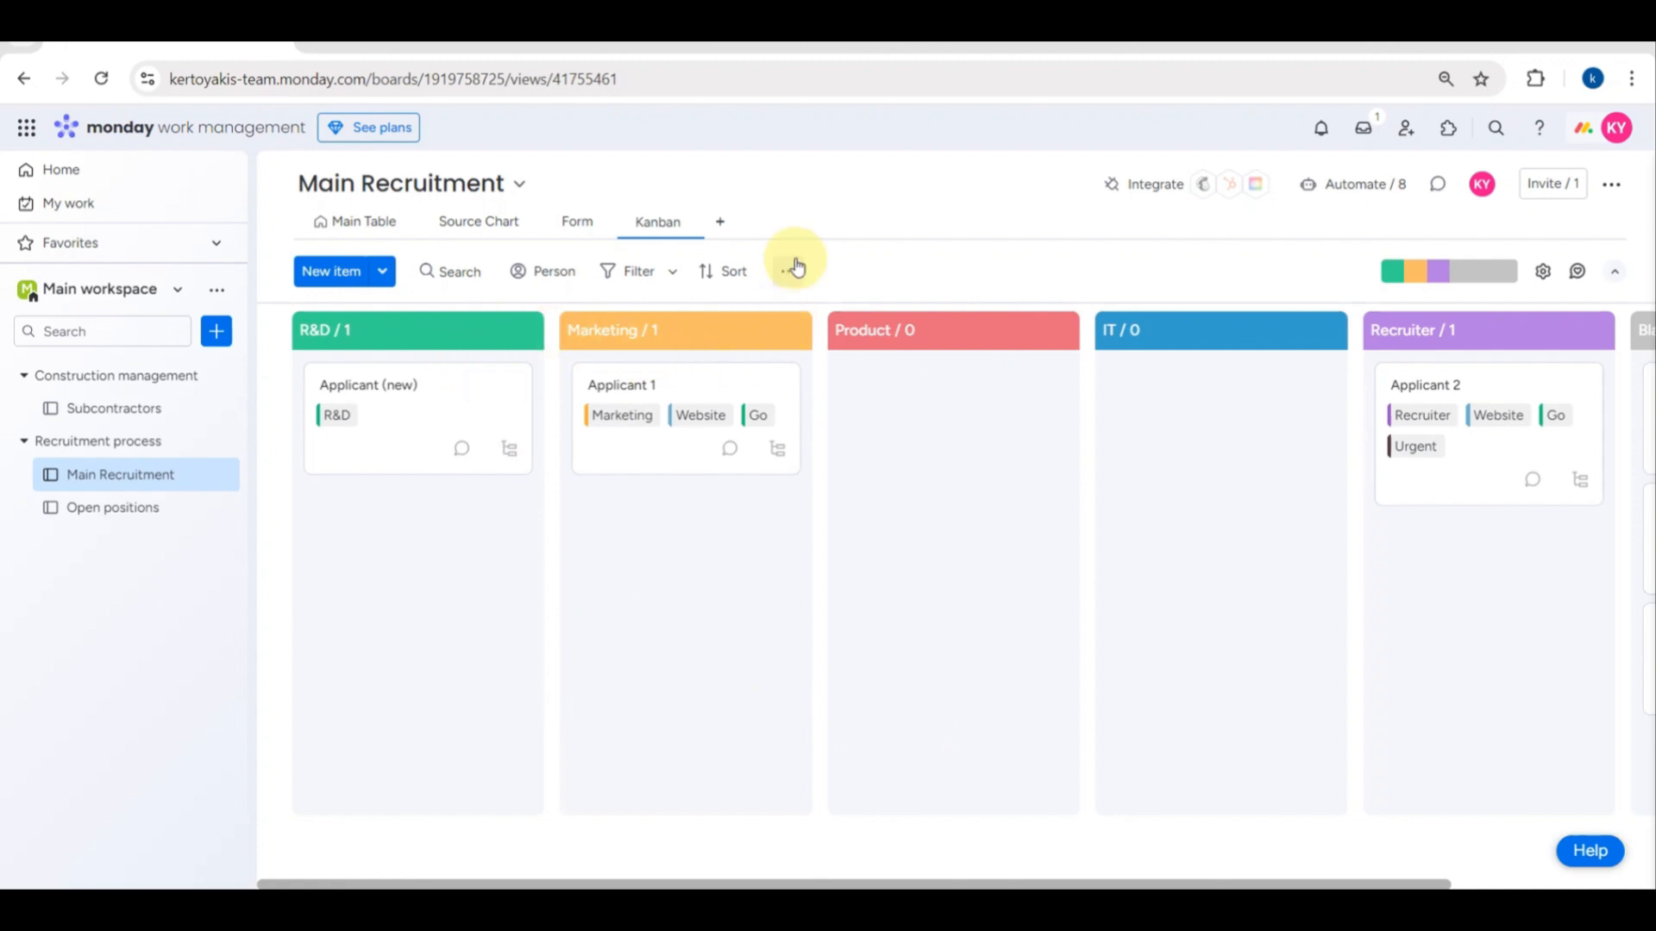
Step: Review the Kanban columns from R&D to Blank, including the options for adding groups or importing items
{"action": "scroll", "coordinate": [1209, 456], "scroll_direction": "right", "scroll_amount": 3}
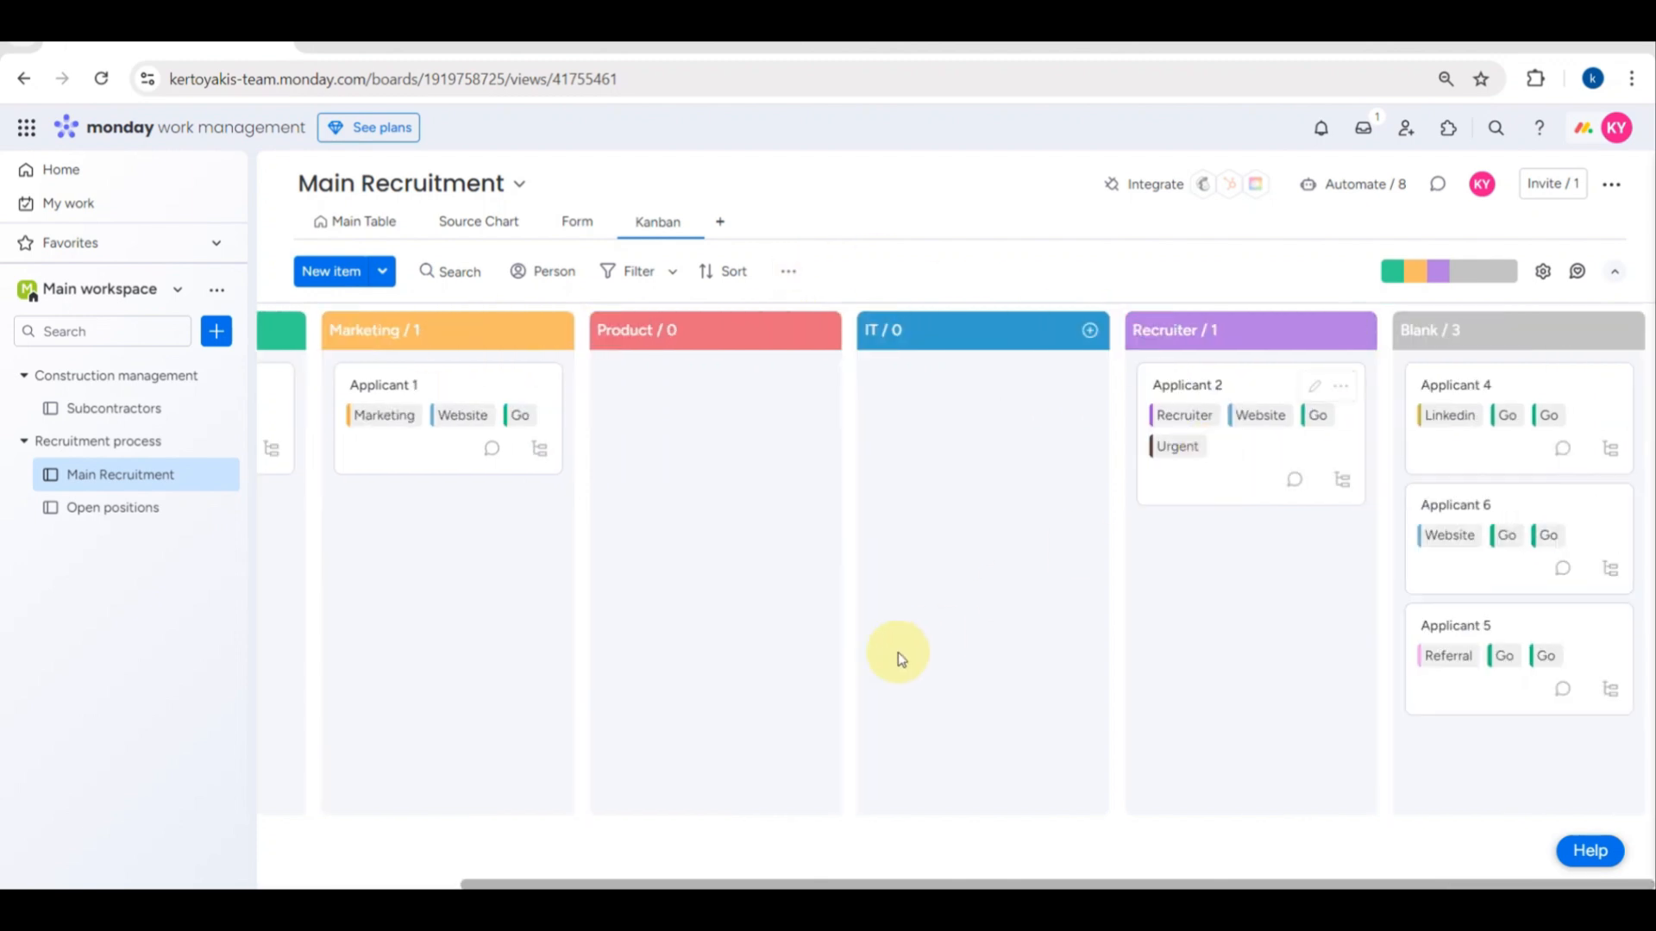
{"action": "scroll", "coordinate": [897, 655], "scroll_direction": "left", "scroll_amount": 3}
{"action": "scroll", "coordinate": [898, 655], "scroll_direction": "right", "scroll_amount": 3}
{"action": "scroll", "coordinate": [898, 652], "scroll_direction": "left", "scroll_amount": 3}
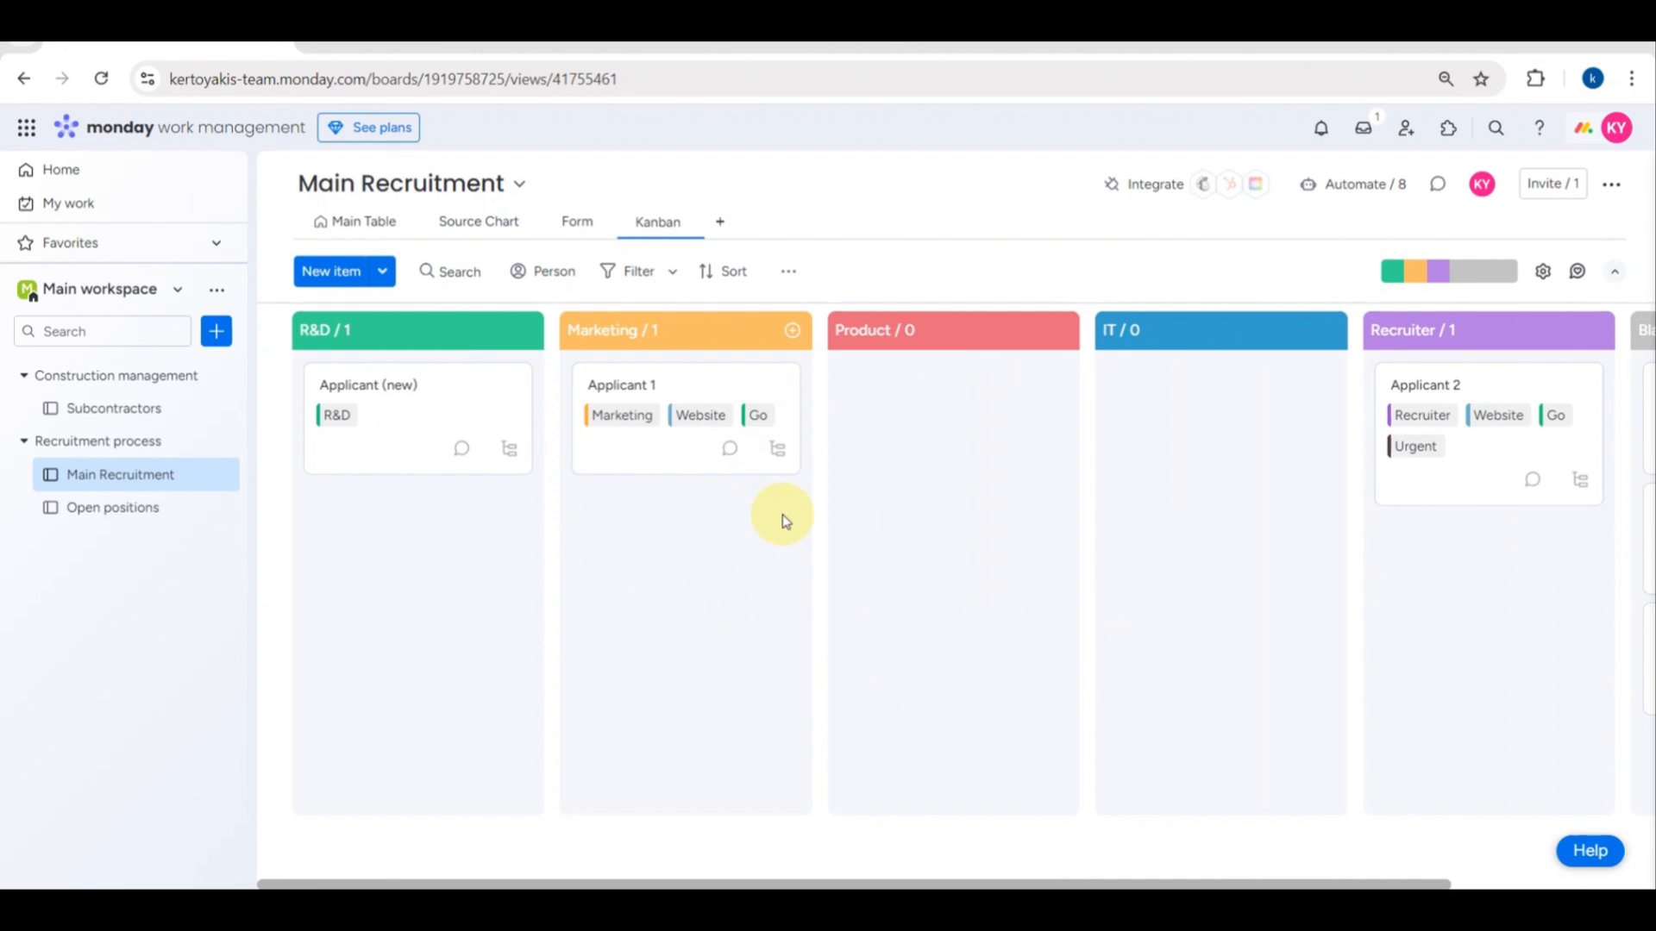
{"action": "scroll", "coordinate": [977, 408], "scroll_direction": "right", "scroll_amount": 1}
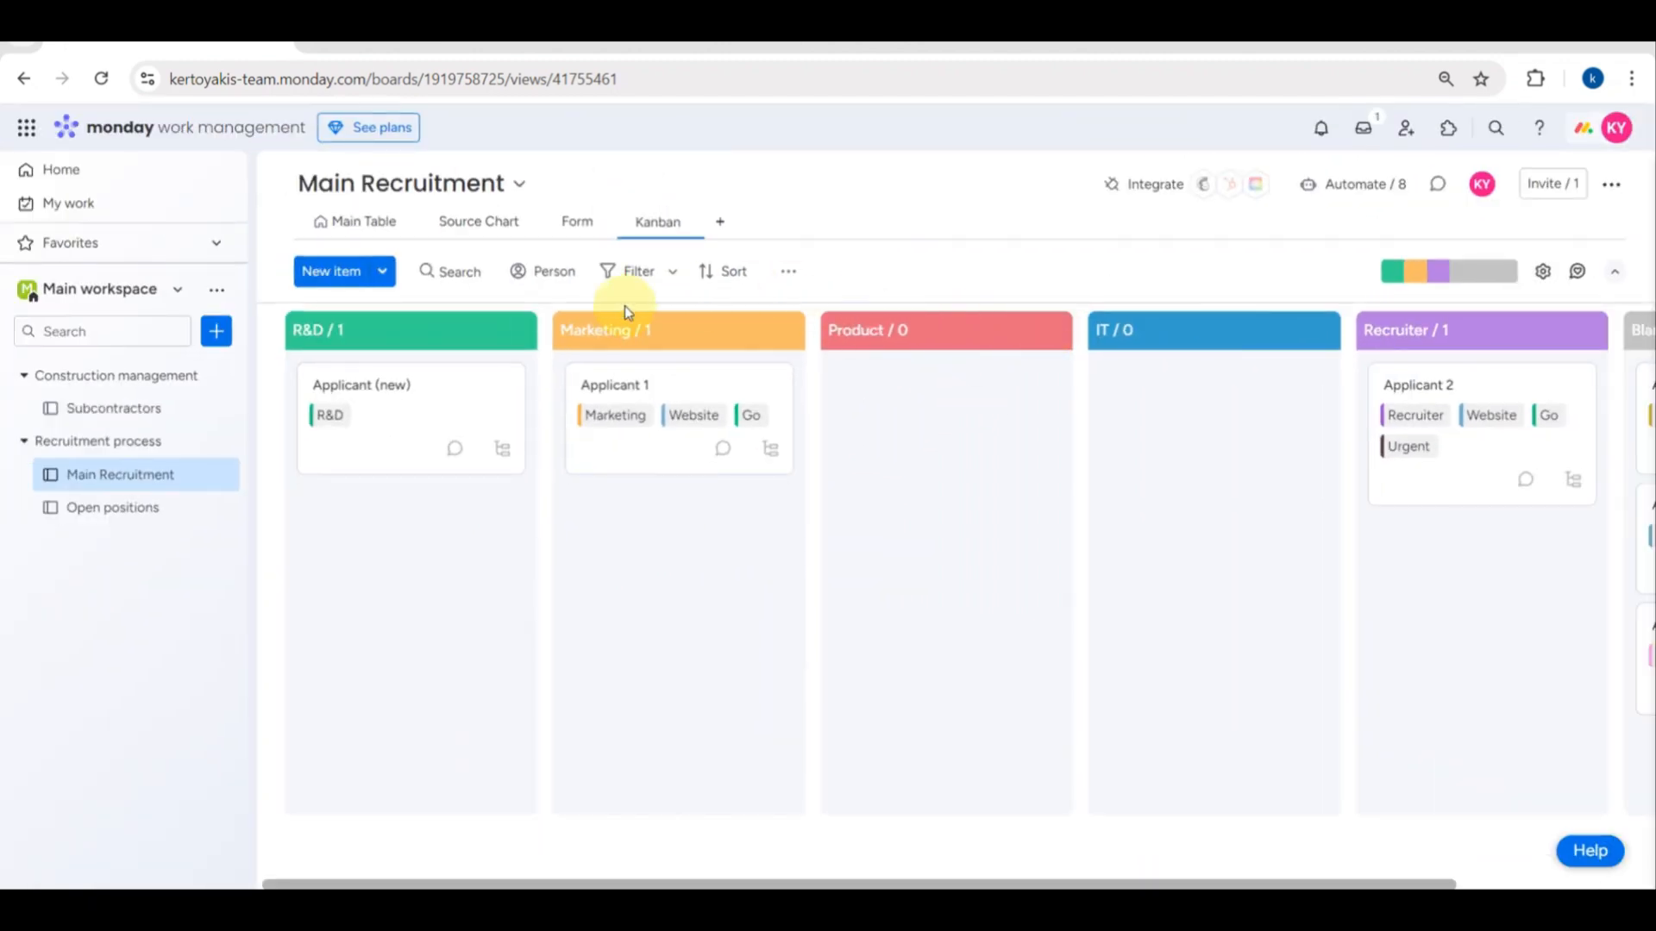
{"action": "left_click", "coordinate": [382, 275]}
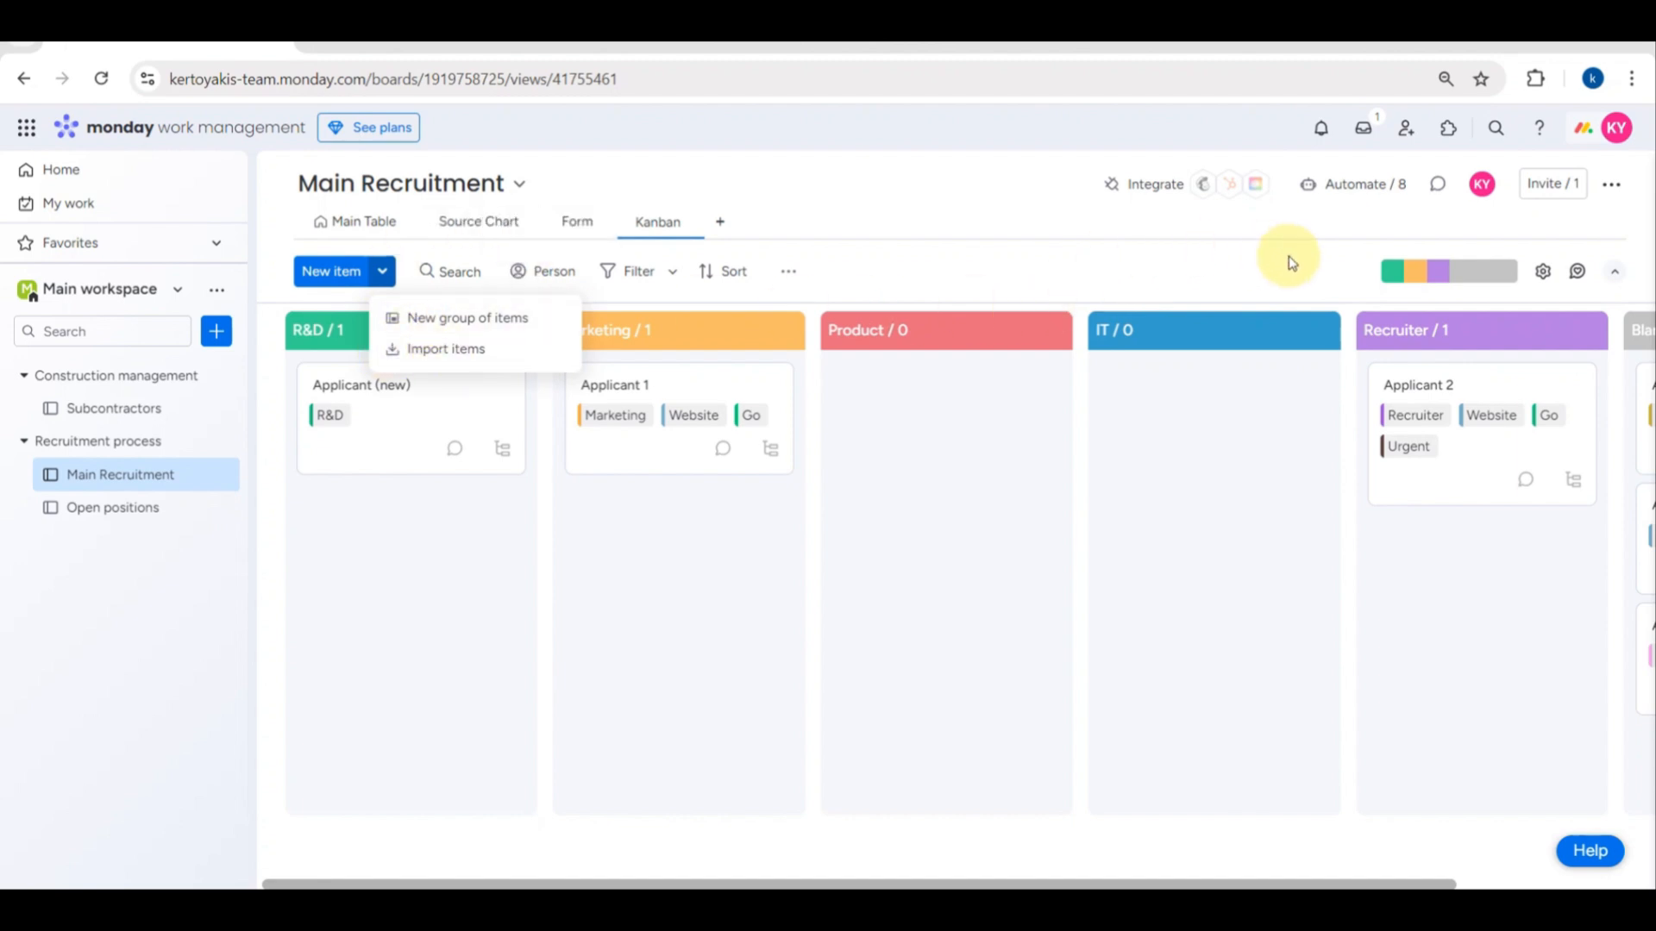
{"action": "left_click", "coordinate": [1396, 273]}
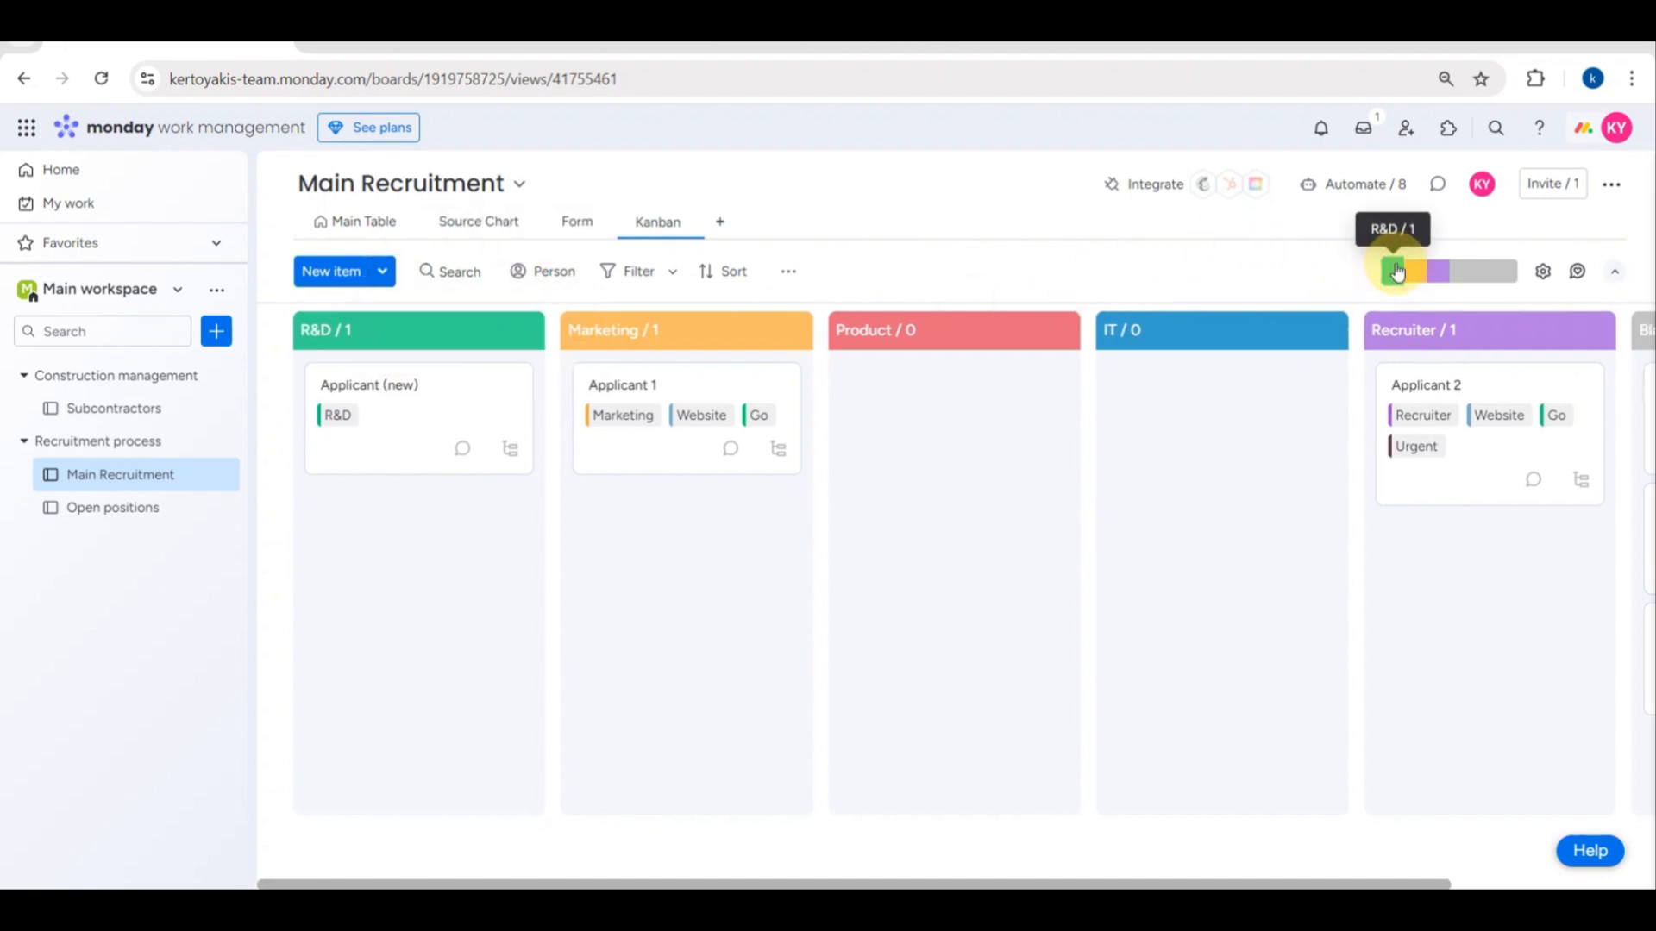
{"action": "left_click", "coordinate": [1469, 280]}
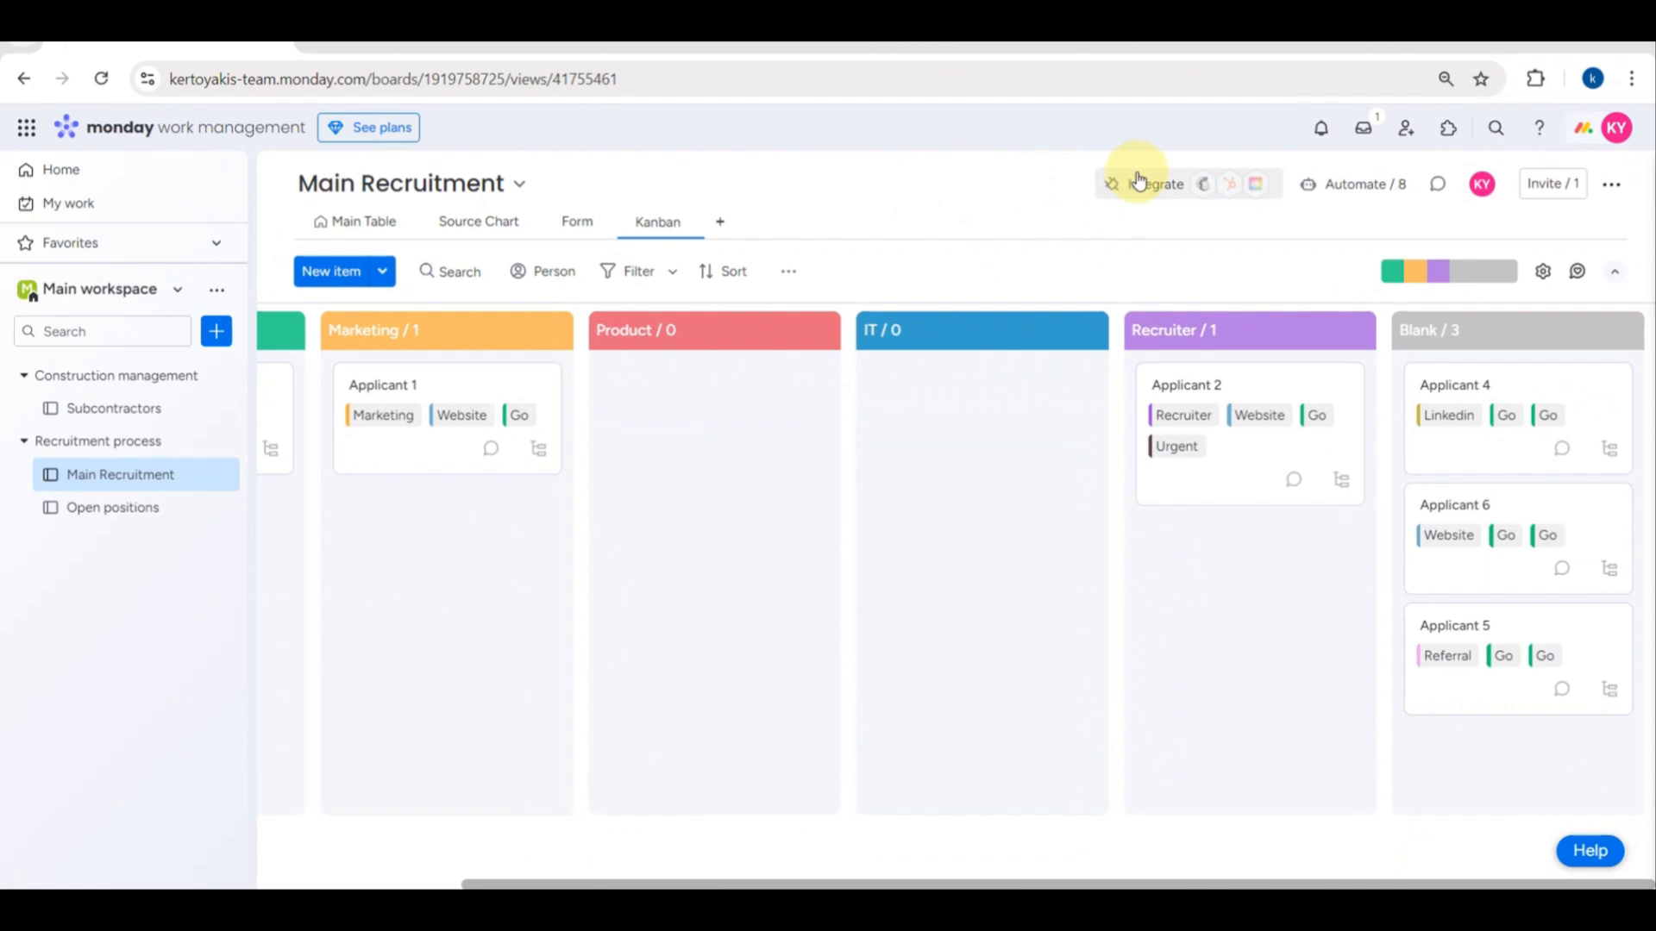
Step: Open the board's integrations and browse the available integration templates and marketplace apps
{"action": "left_click", "coordinate": [1138, 181]}
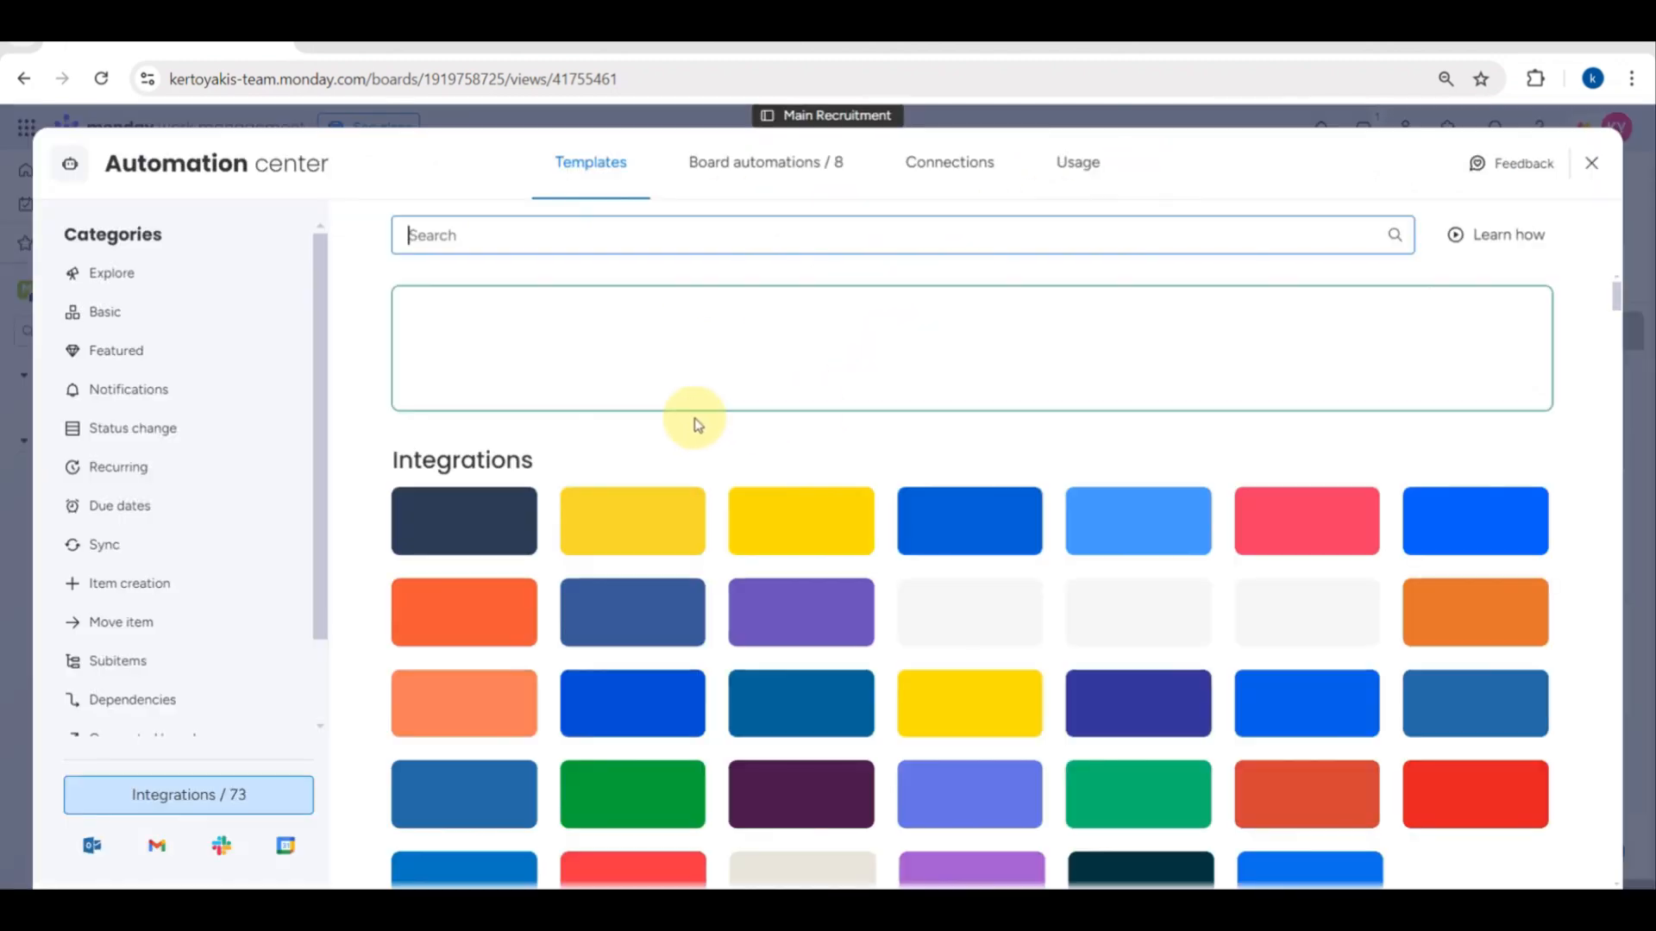
{"action": "scroll", "coordinate": [739, 371], "scroll_direction": "down", "scroll_amount": 3}
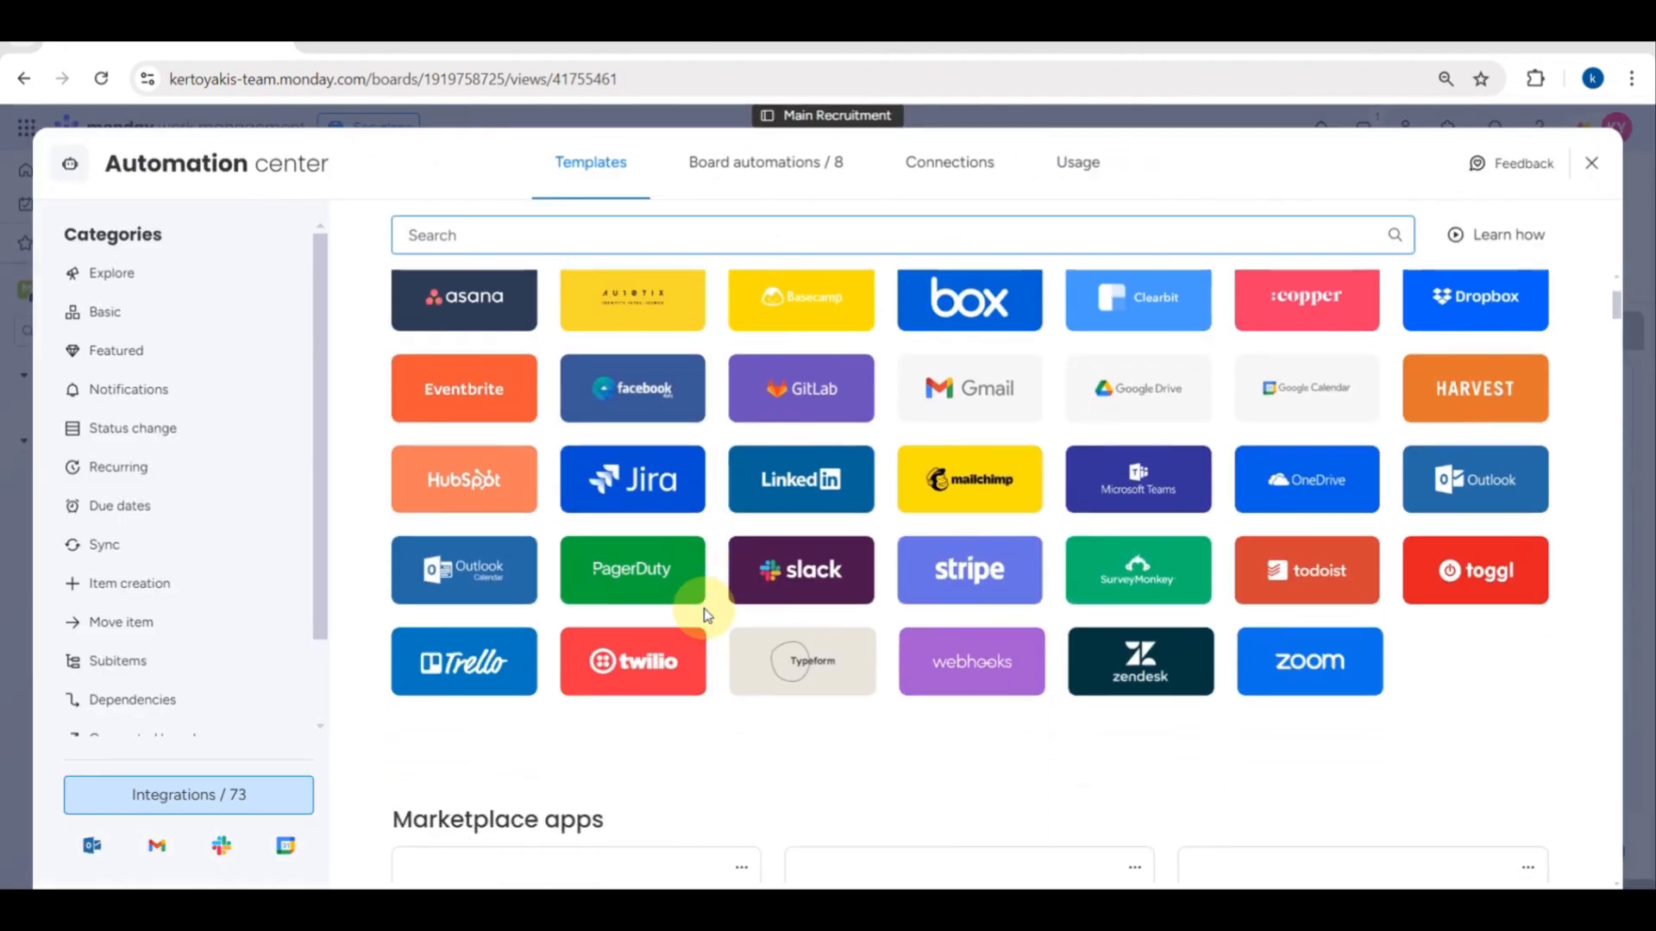
{"action": "scroll", "coordinate": [702, 630], "scroll_direction": "up", "scroll_amount": 3}
{"action": "scroll", "coordinate": [739, 359], "scroll_direction": "down", "scroll_amount": 5}
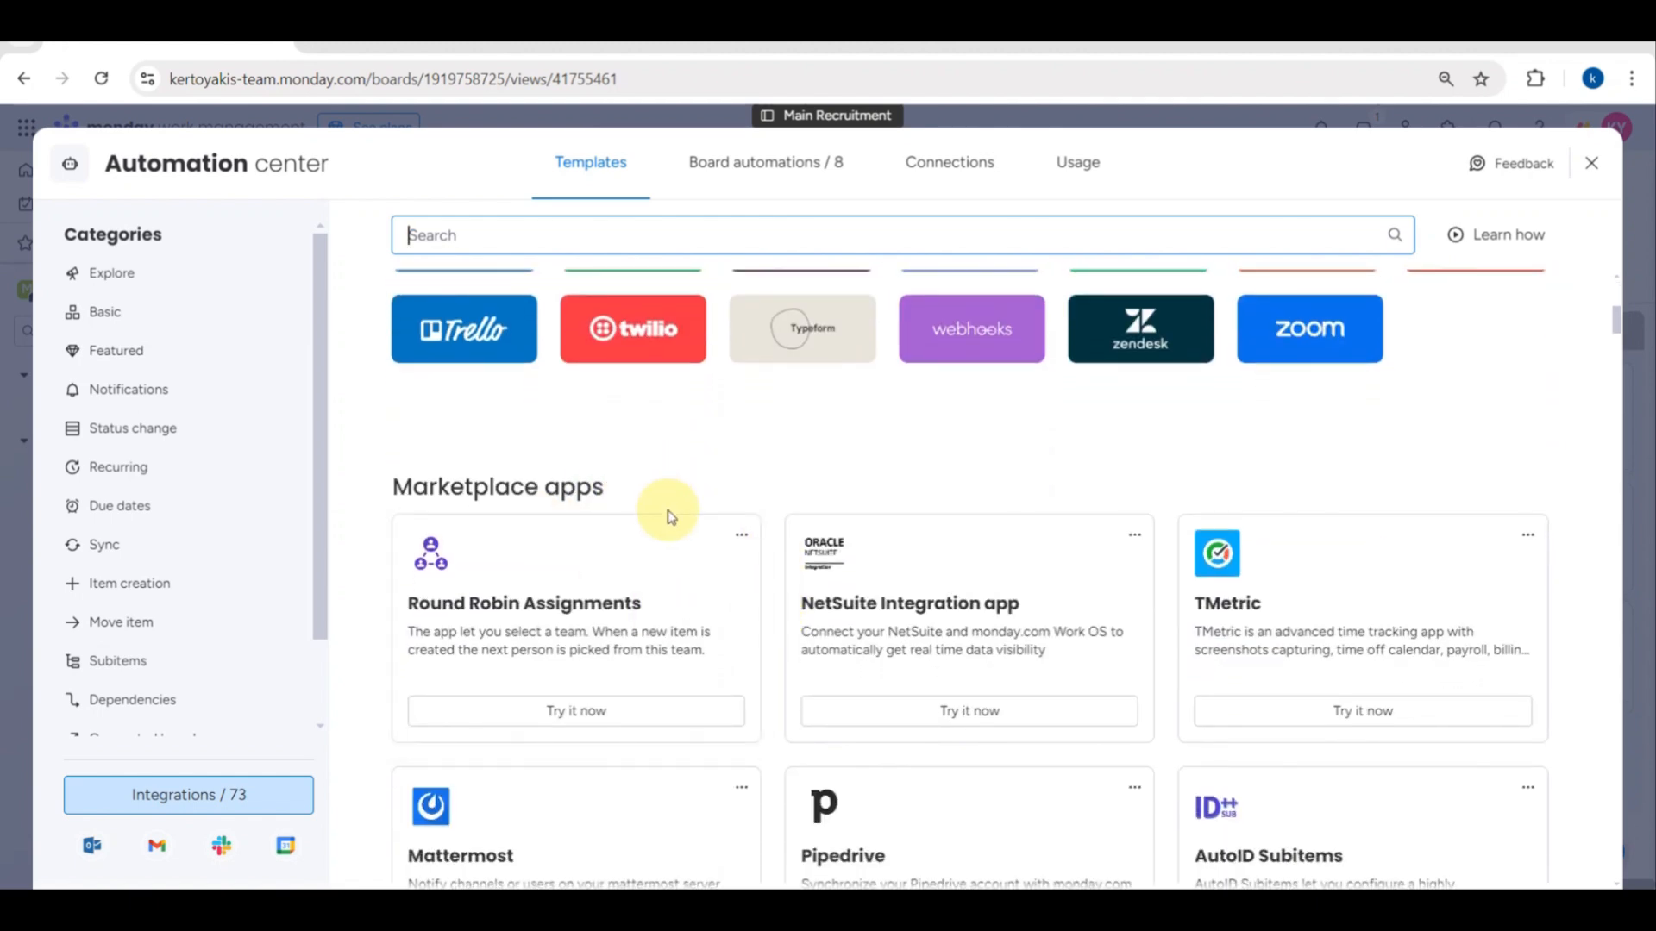
Step: Browse the remaining marketplace apps among the integration templates, and close the Automation center
{"action": "scroll", "coordinate": [669, 514], "scroll_direction": "down", "scroll_amount": 4}
{"action": "scroll", "coordinate": [669, 515], "scroll_direction": "down", "scroll_amount": 15}
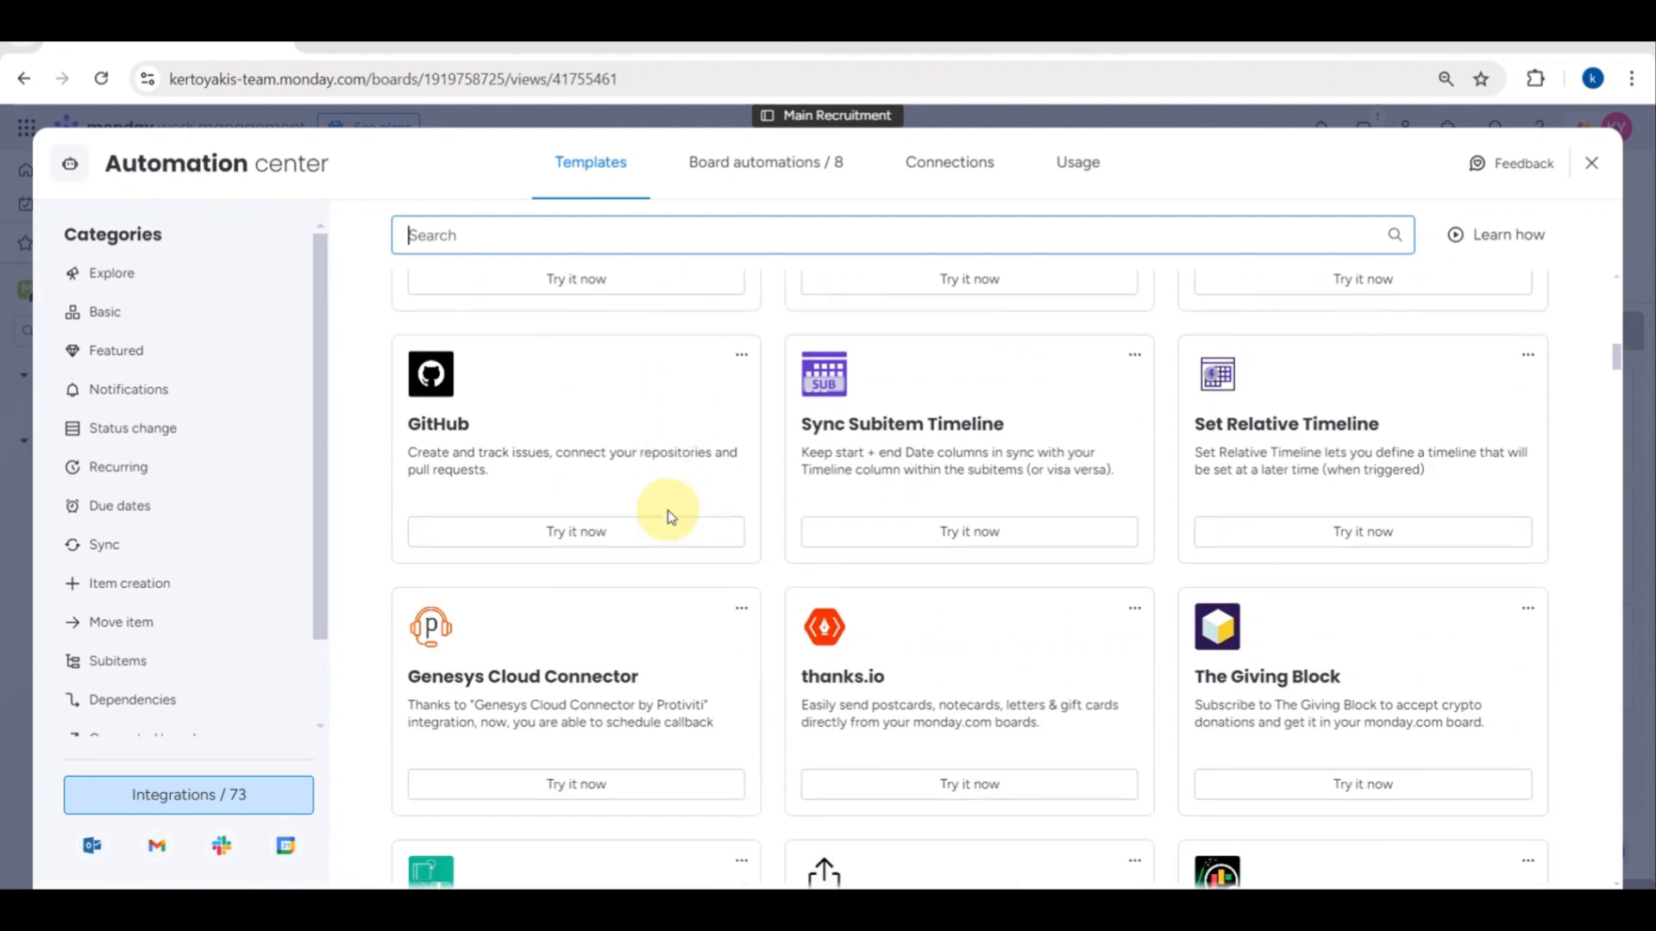
{"action": "scroll", "coordinate": [669, 516], "scroll_direction": "down", "scroll_amount": 12}
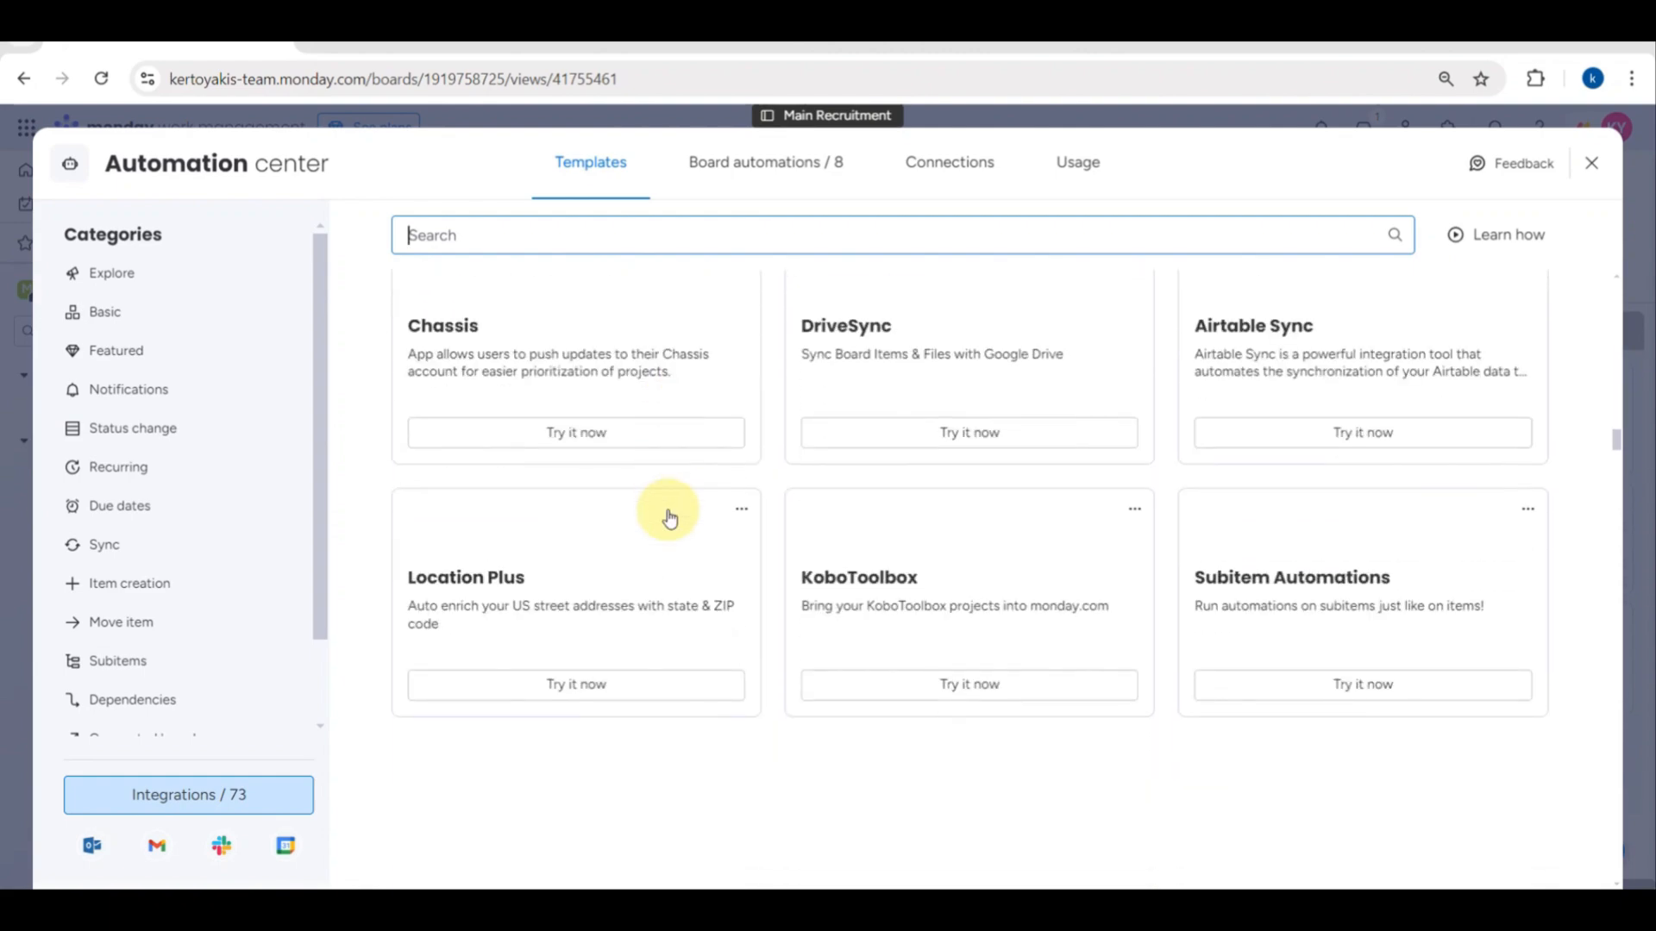
{"action": "left_click", "coordinate": [1591, 163]}
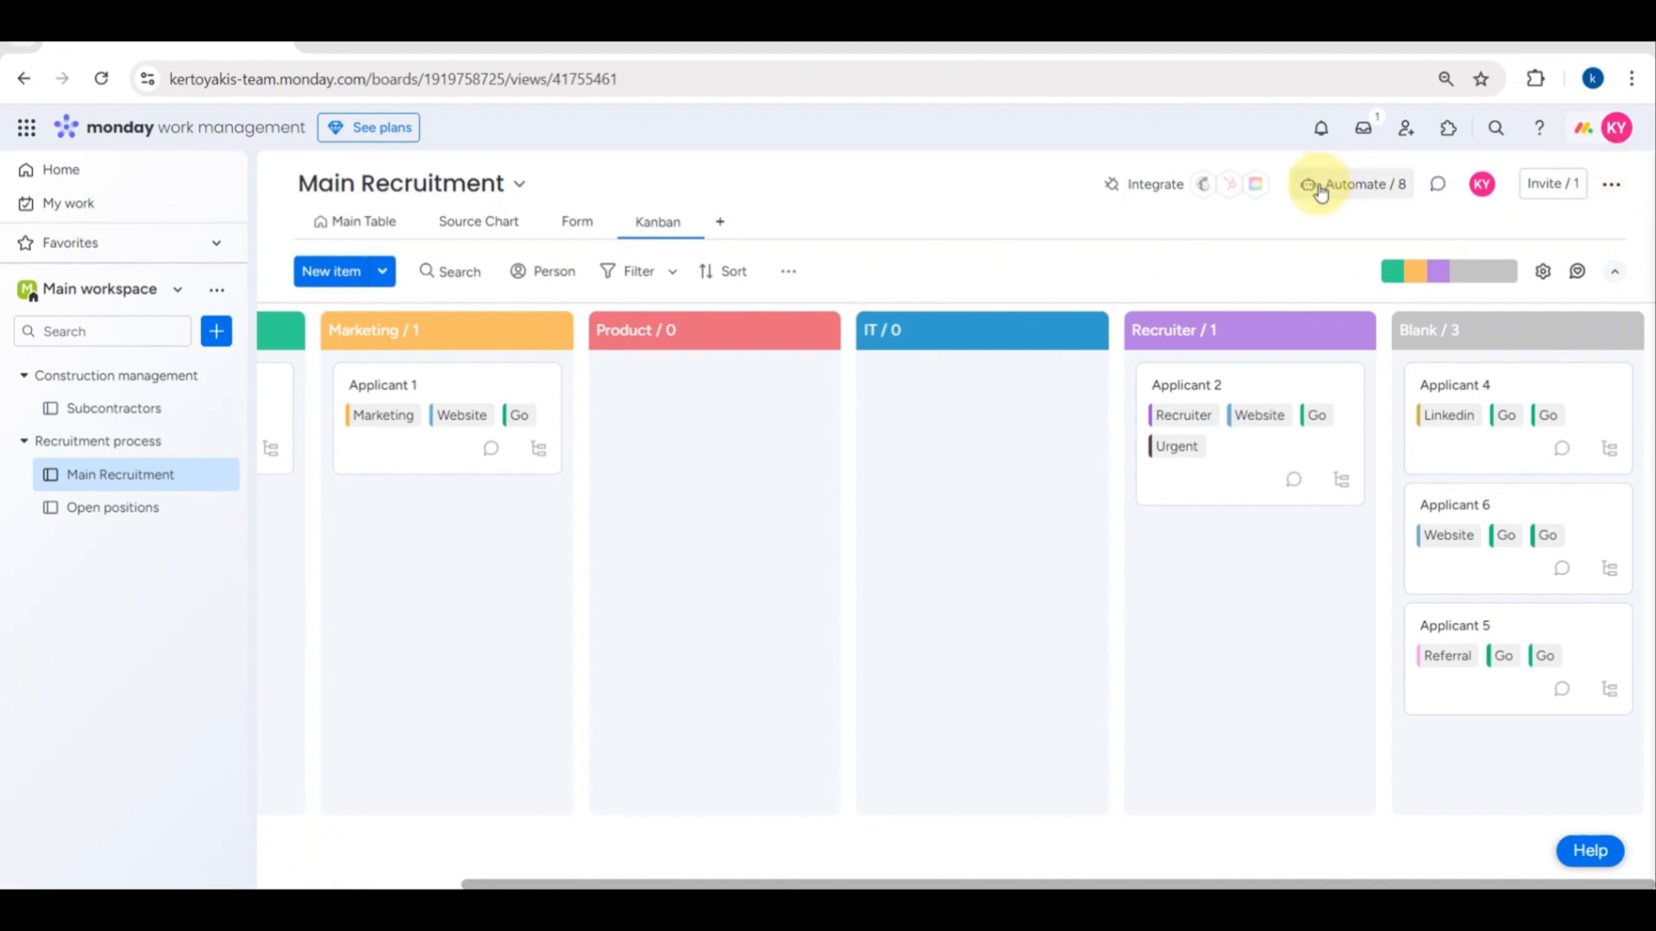
Step: Check the board discussion, and review the activity log of the Main Recruitment board
{"action": "left_click", "coordinate": [1436, 186]}
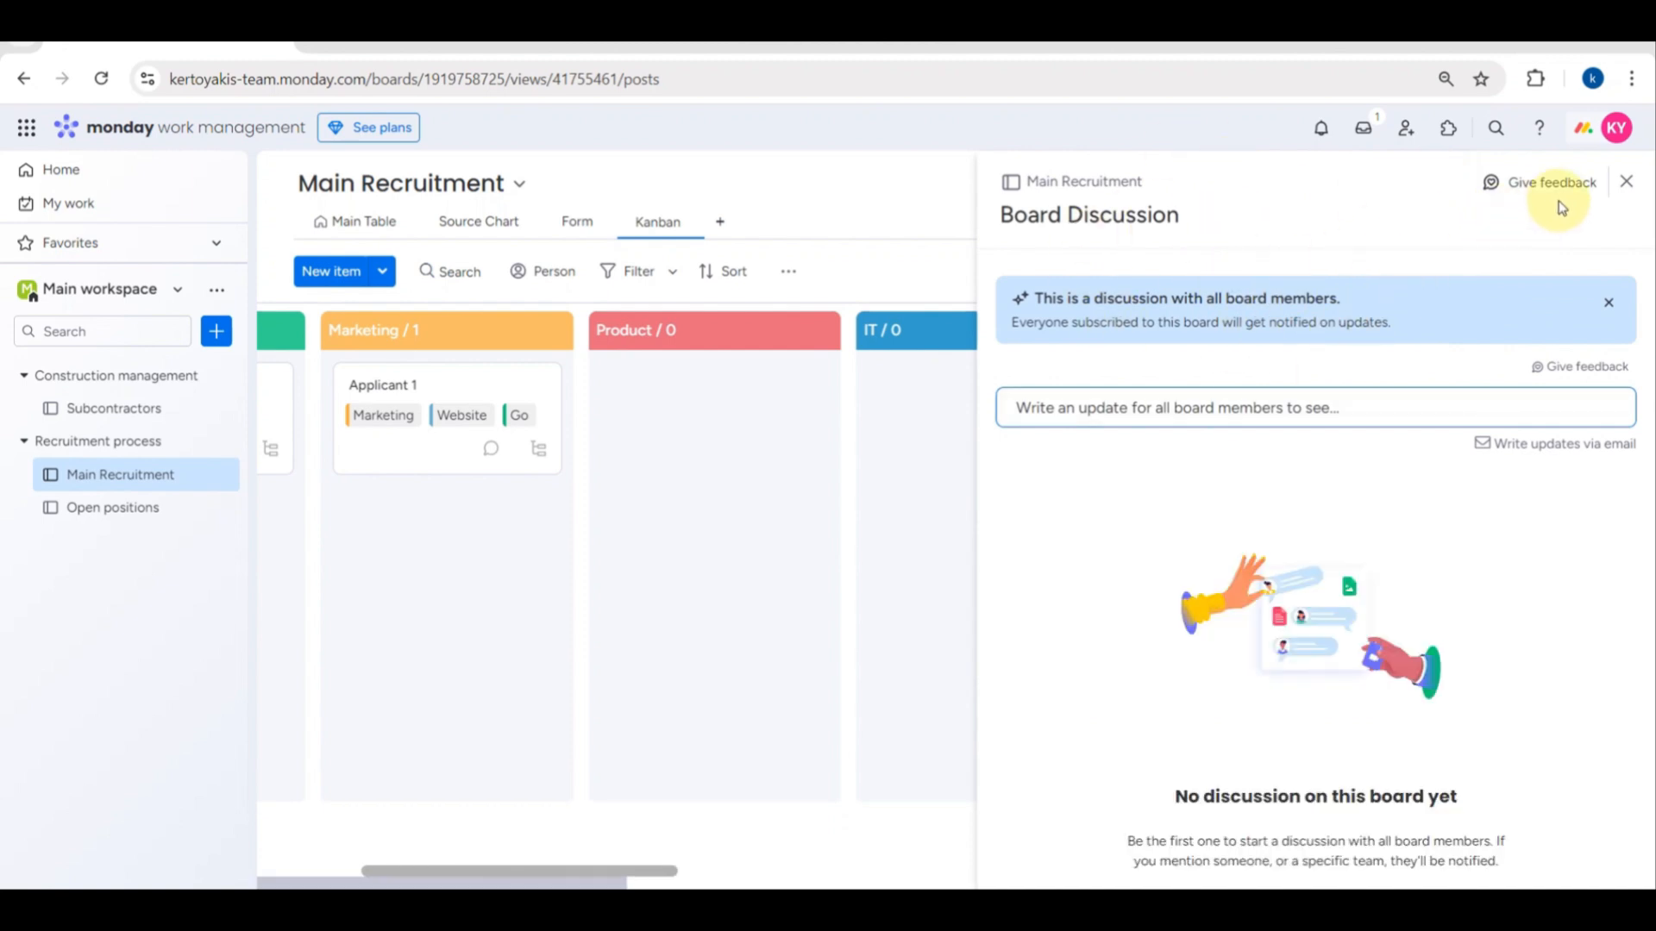
{"action": "left_click", "coordinate": [1630, 186]}
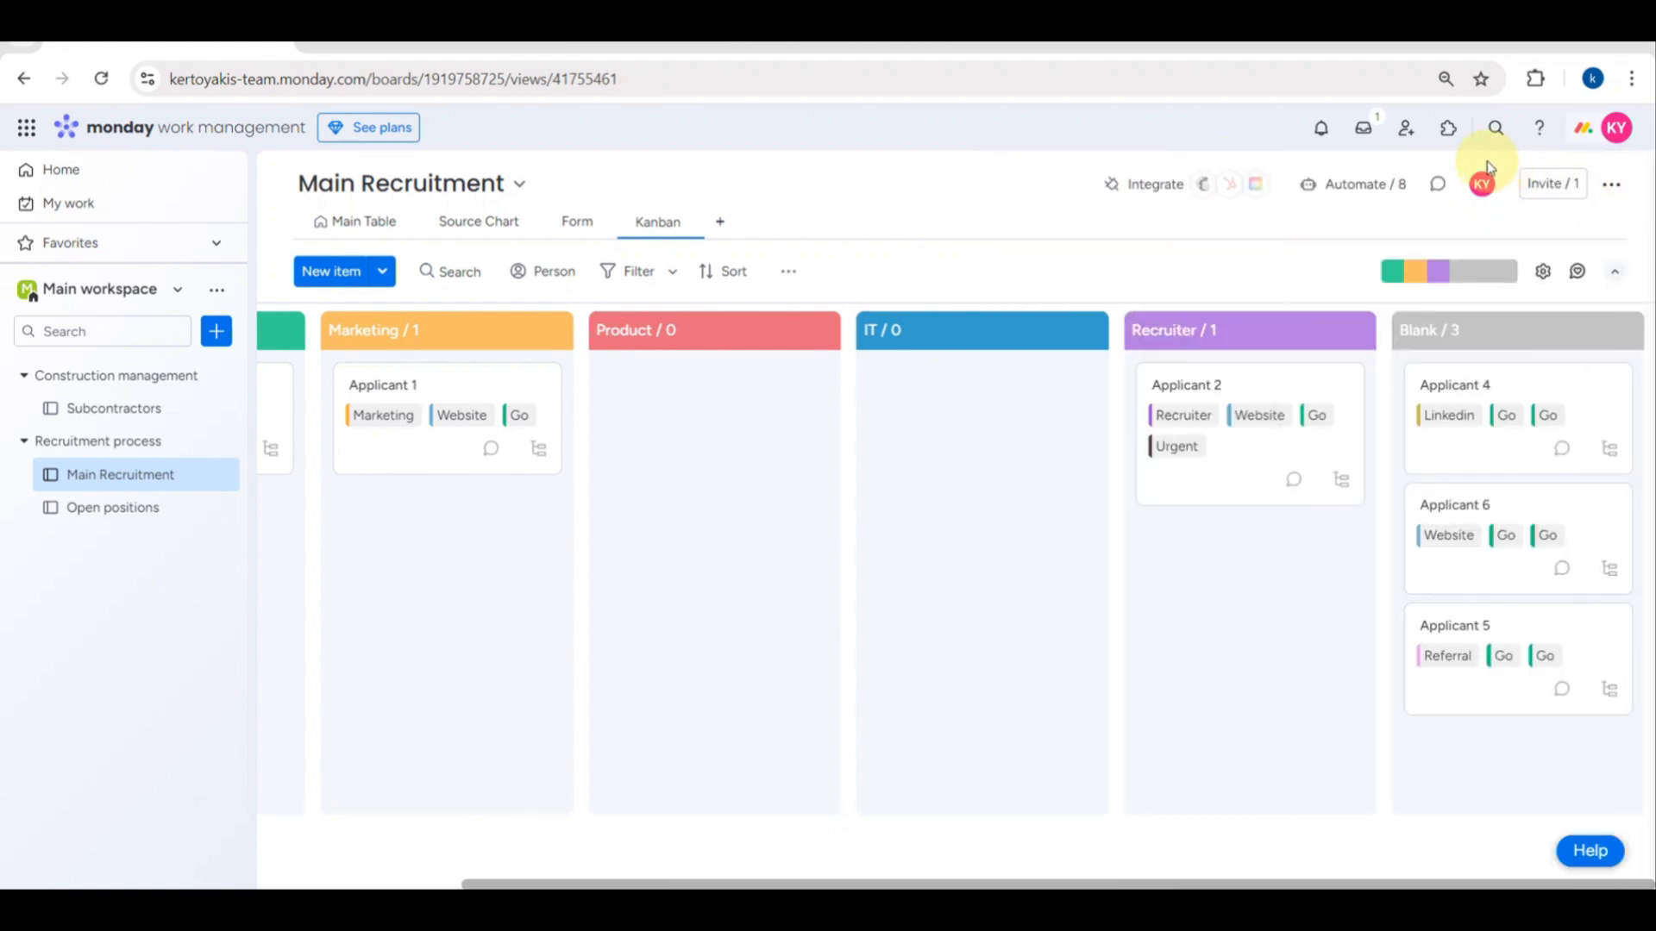
{"action": "left_click", "coordinate": [1478, 187]}
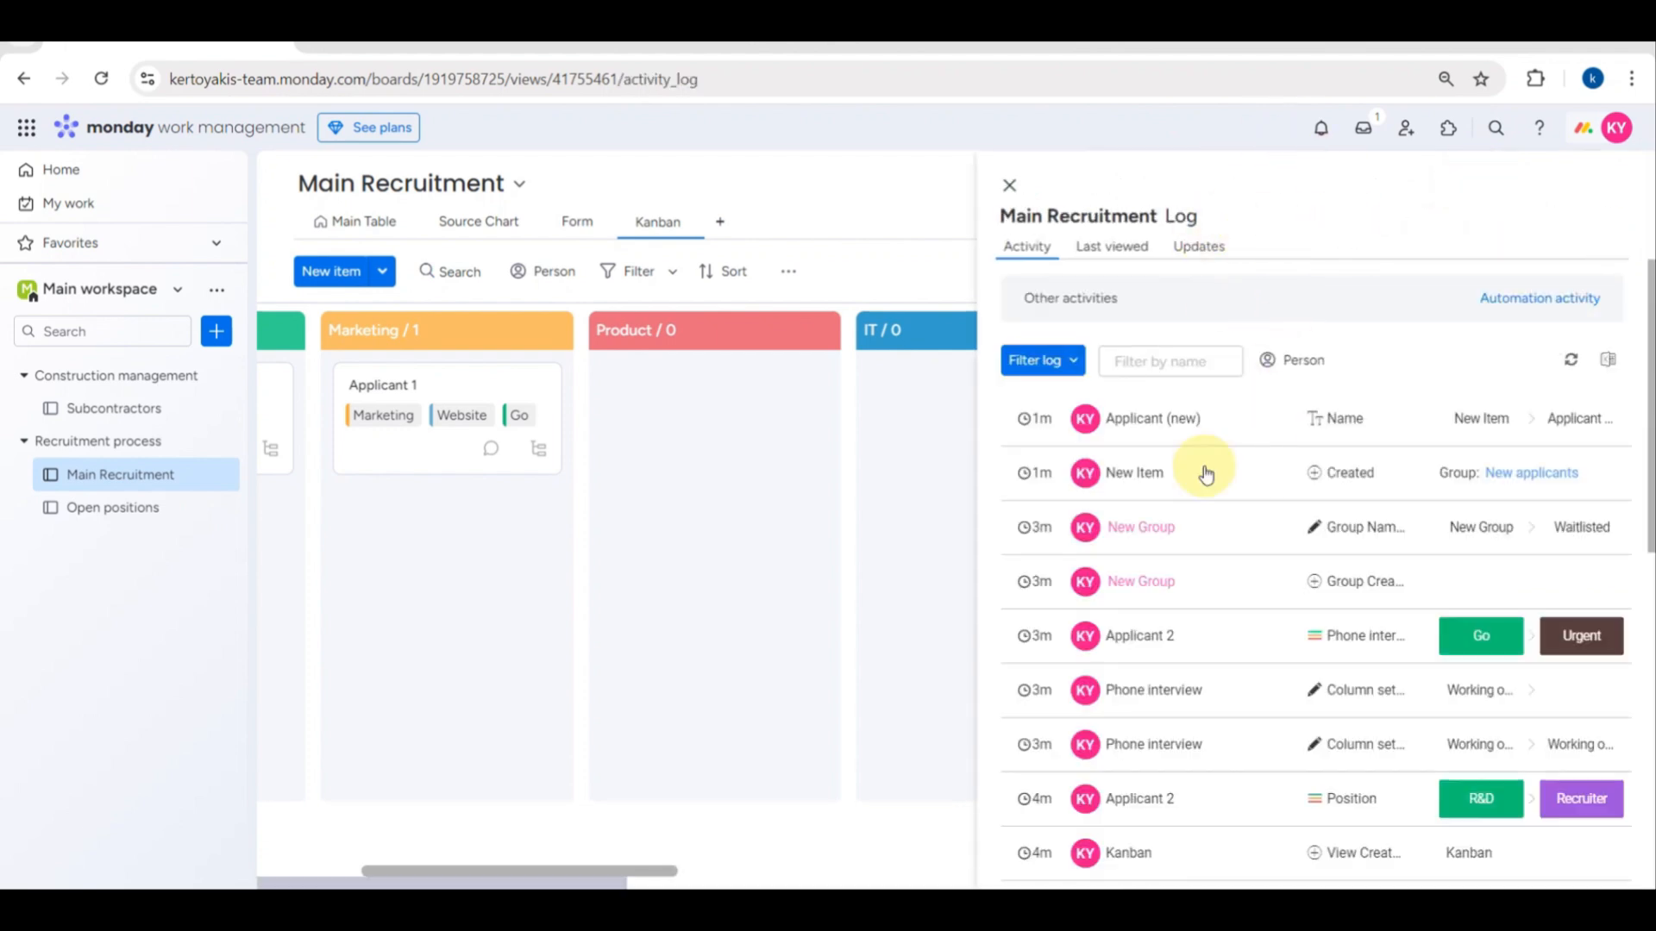
{"action": "scroll", "coordinate": [1174, 661], "scroll_direction": "down", "scroll_amount": 8}
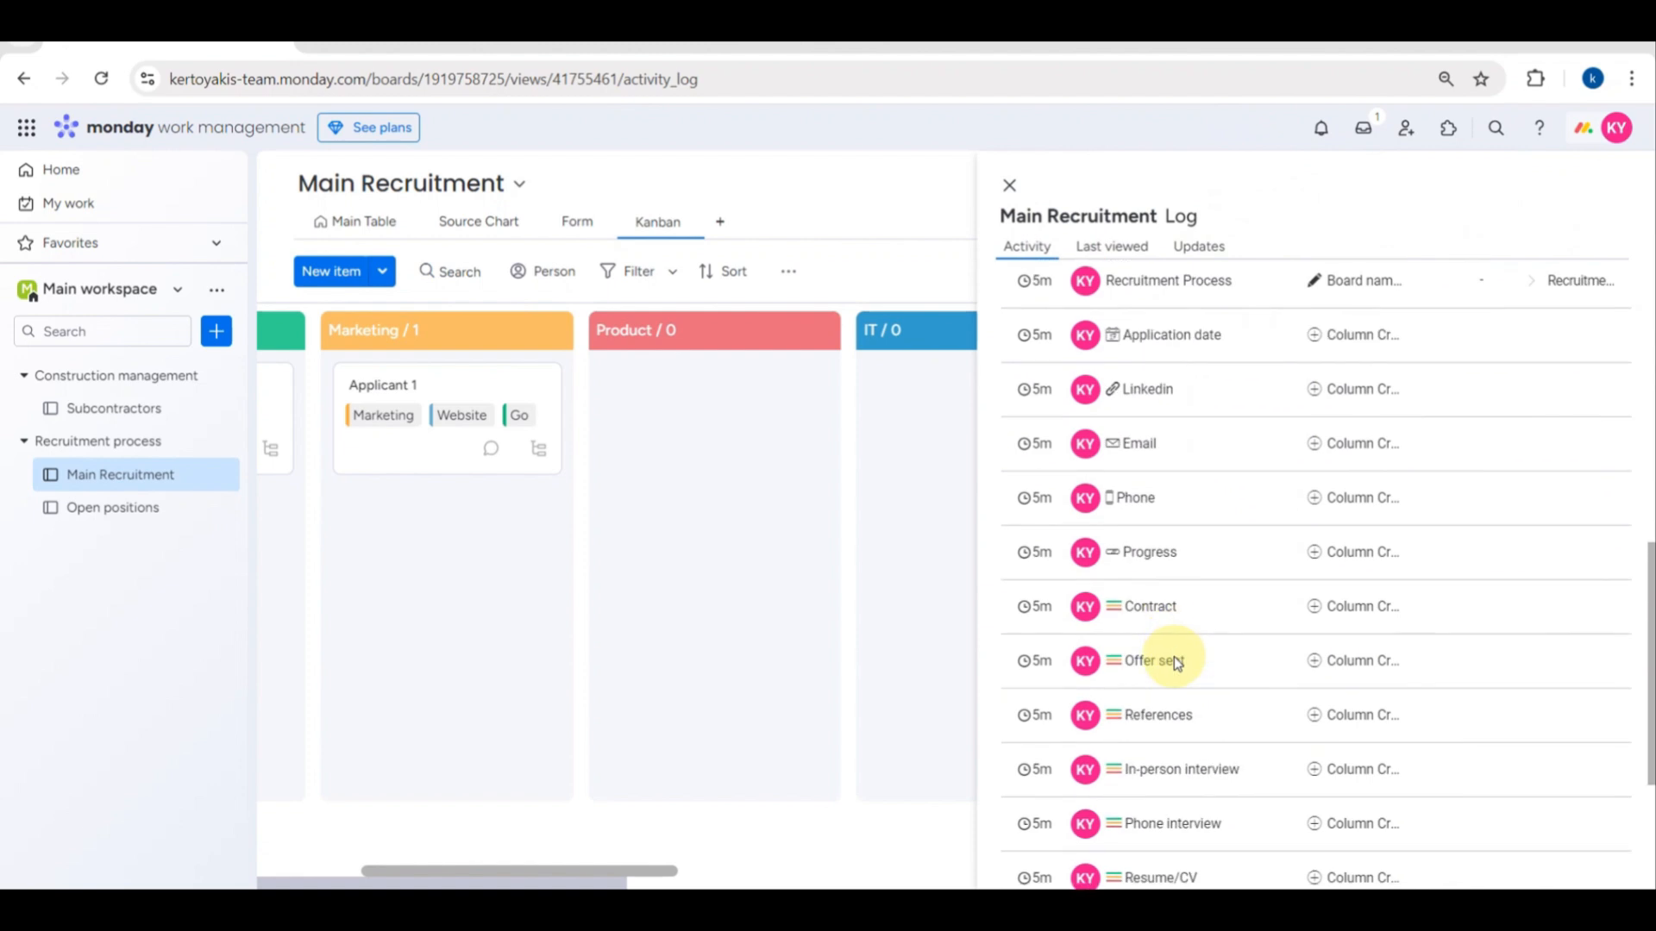
{"action": "scroll", "coordinate": [1175, 661], "scroll_direction": "down", "scroll_amount": 5}
{"action": "scroll", "coordinate": [1175, 661], "scroll_direction": "up", "scroll_amount": 8}
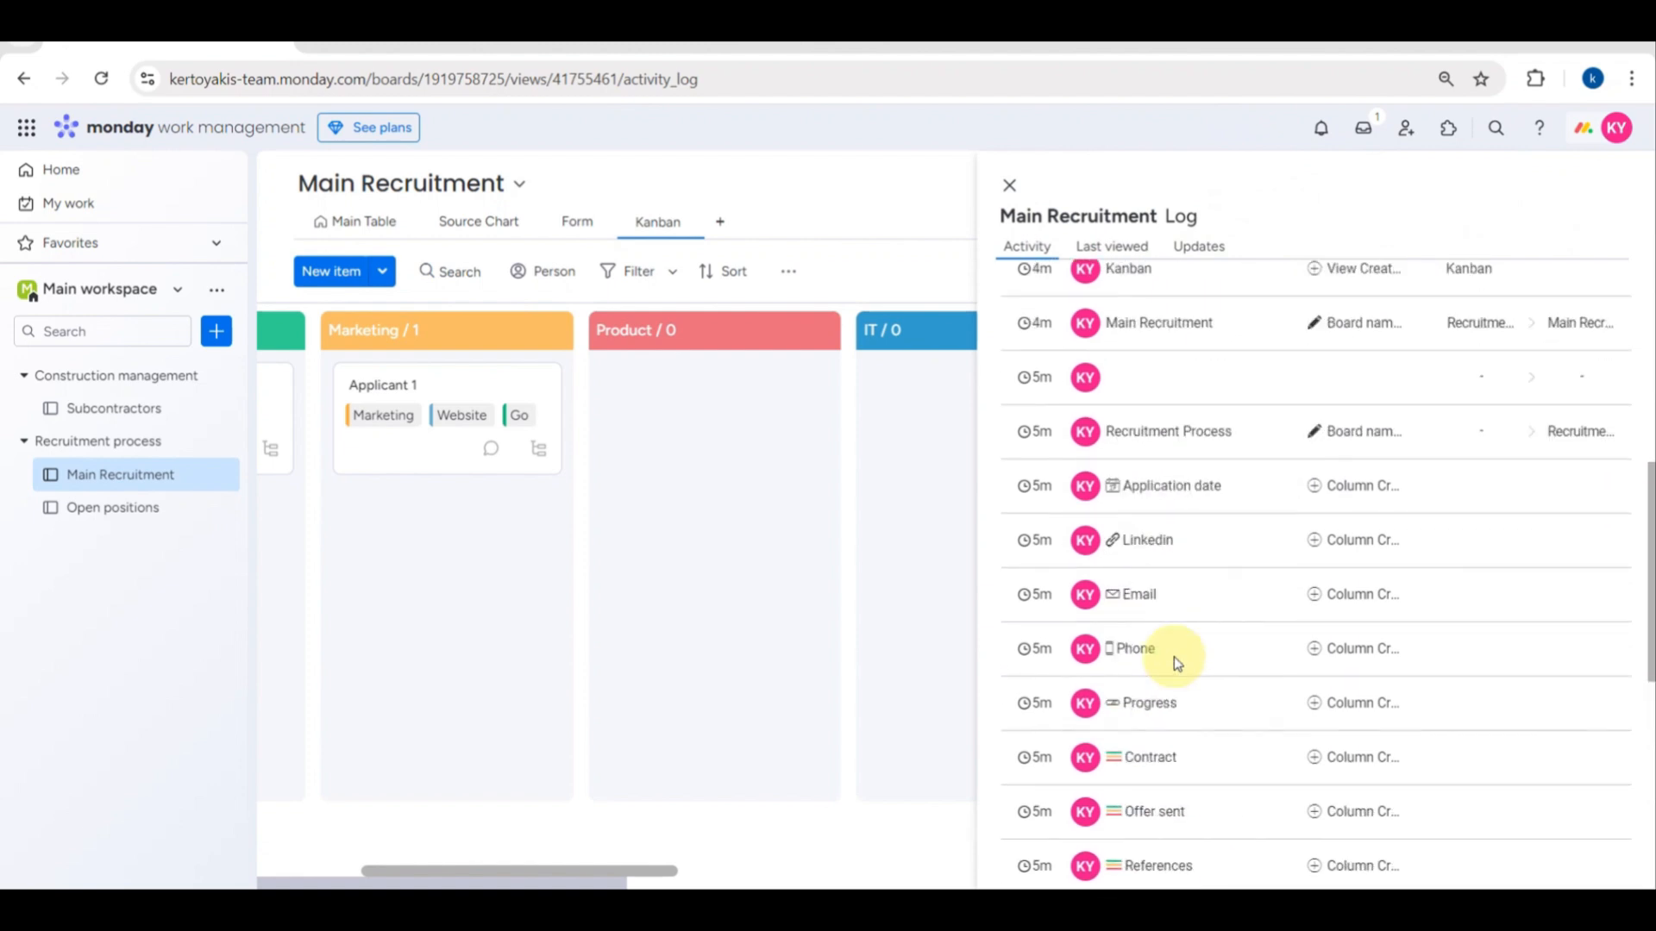
{"action": "scroll", "coordinate": [1173, 661], "scroll_direction": "up", "scroll_amount": 6}
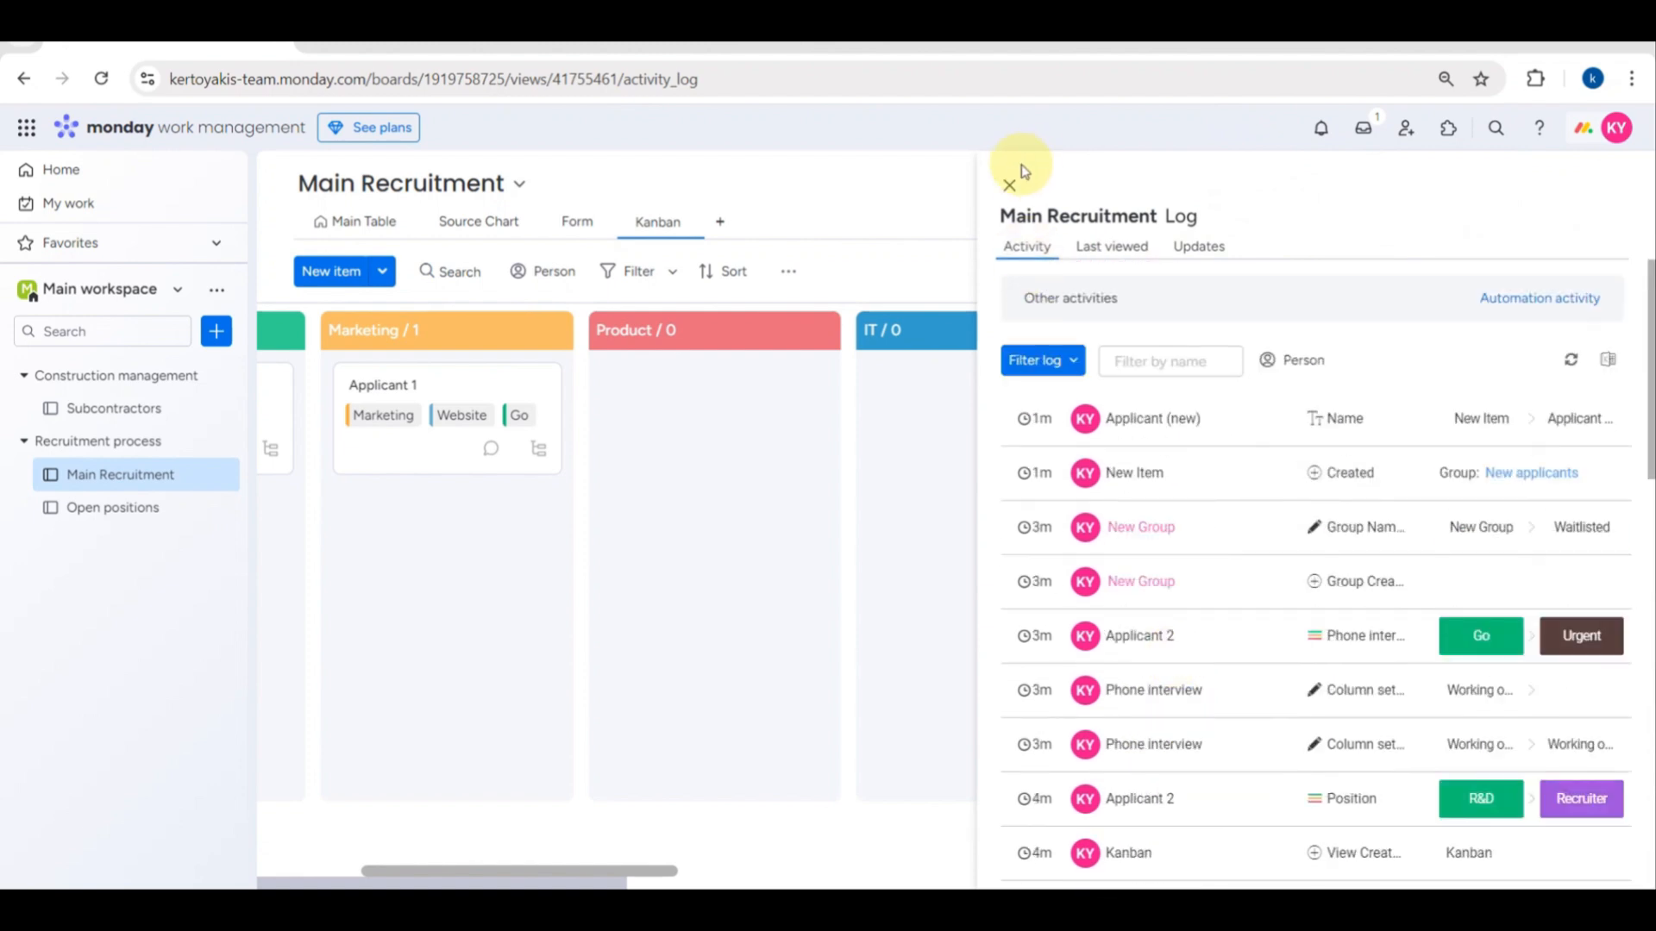
{"action": "left_click", "coordinate": [1009, 183]}
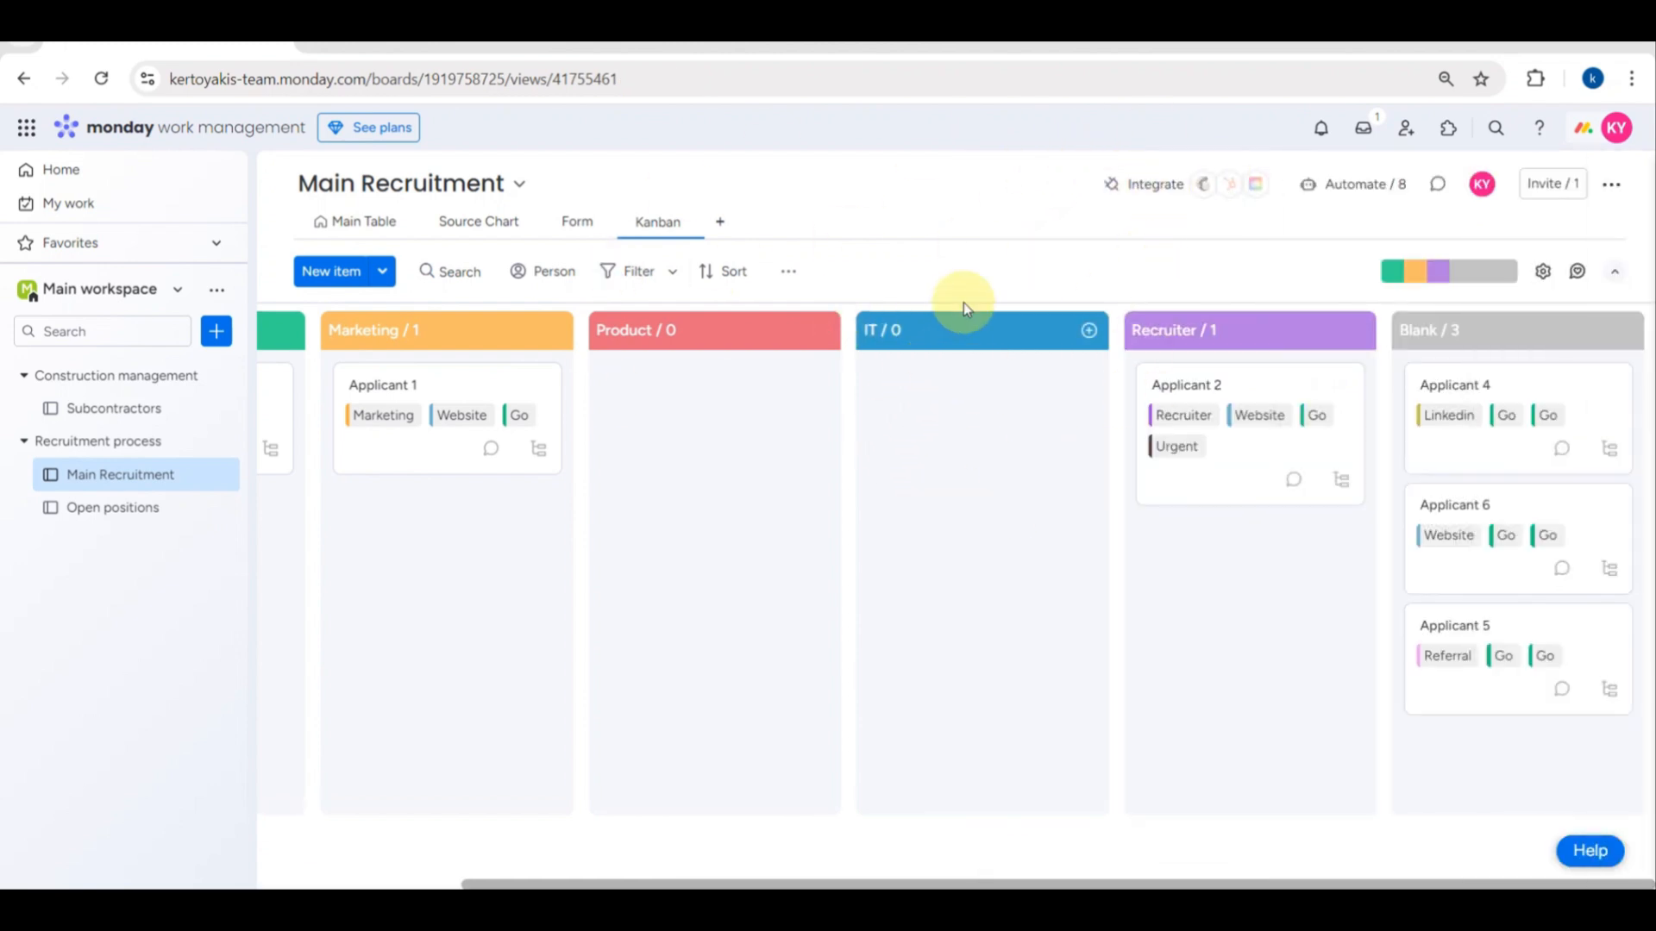
Step: Return to the board's Main Table view and look over its applicant groups down to Waitlisted
{"action": "left_click", "coordinate": [349, 216]}
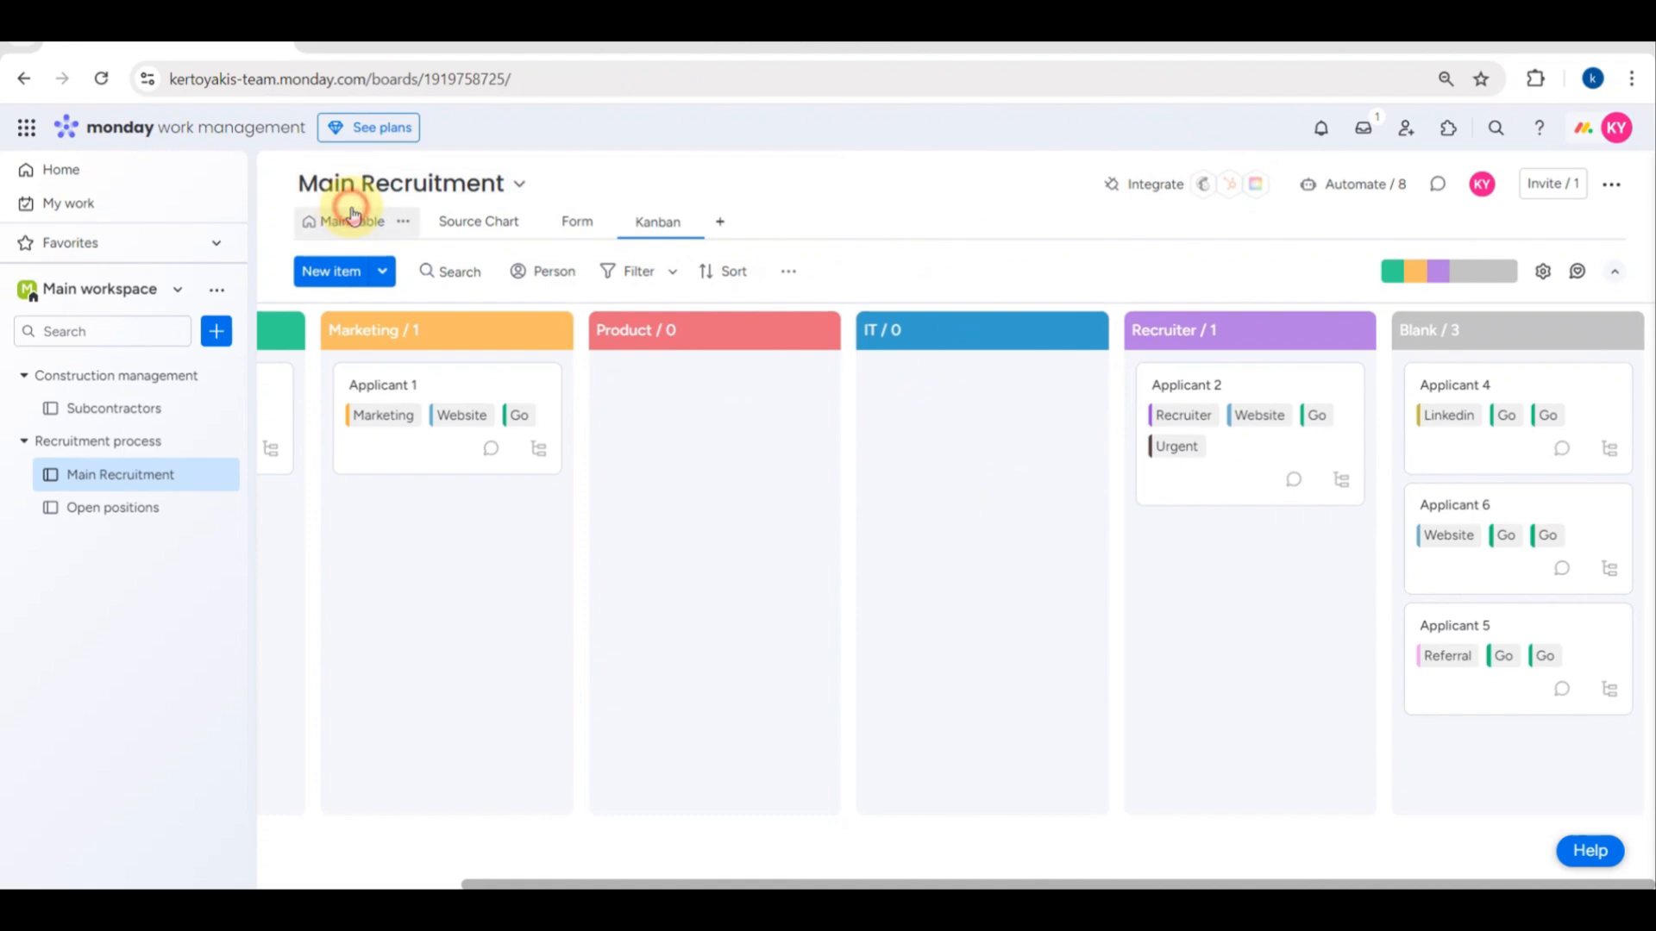
{"action": "scroll", "coordinate": [479, 644], "scroll_direction": "down", "scroll_amount": 6}
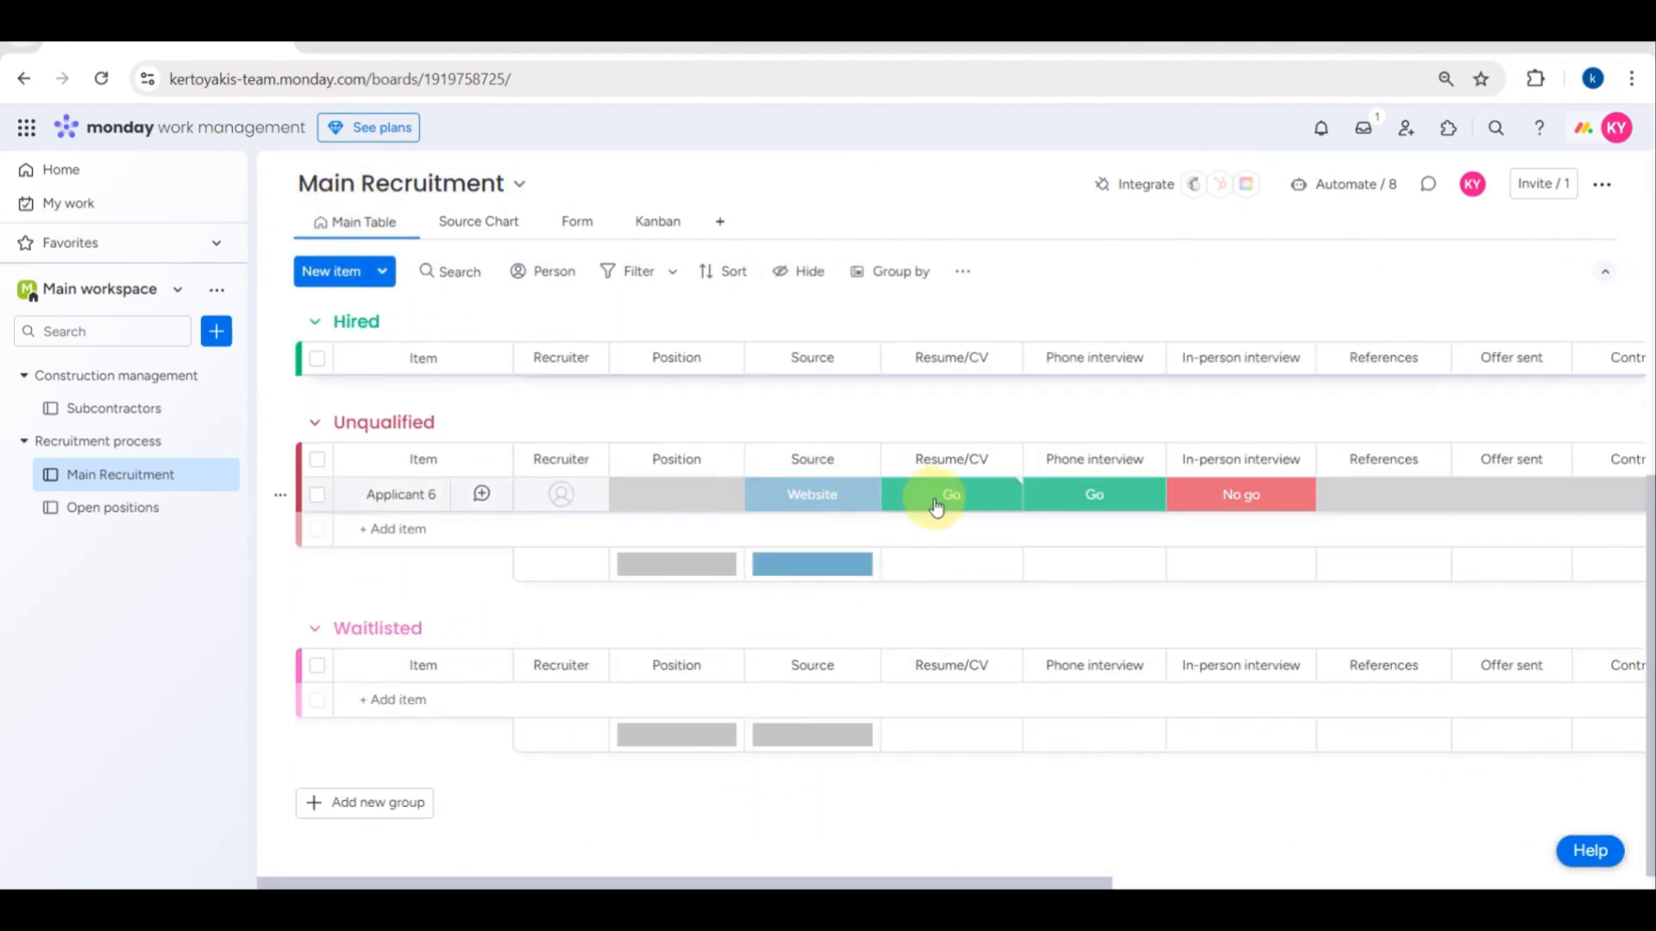
{"action": "scroll", "coordinate": [934, 500], "scroll_direction": "up", "scroll_amount": 3}
{"action": "scroll", "coordinate": [934, 499], "scroll_direction": "up", "scroll_amount": 1}
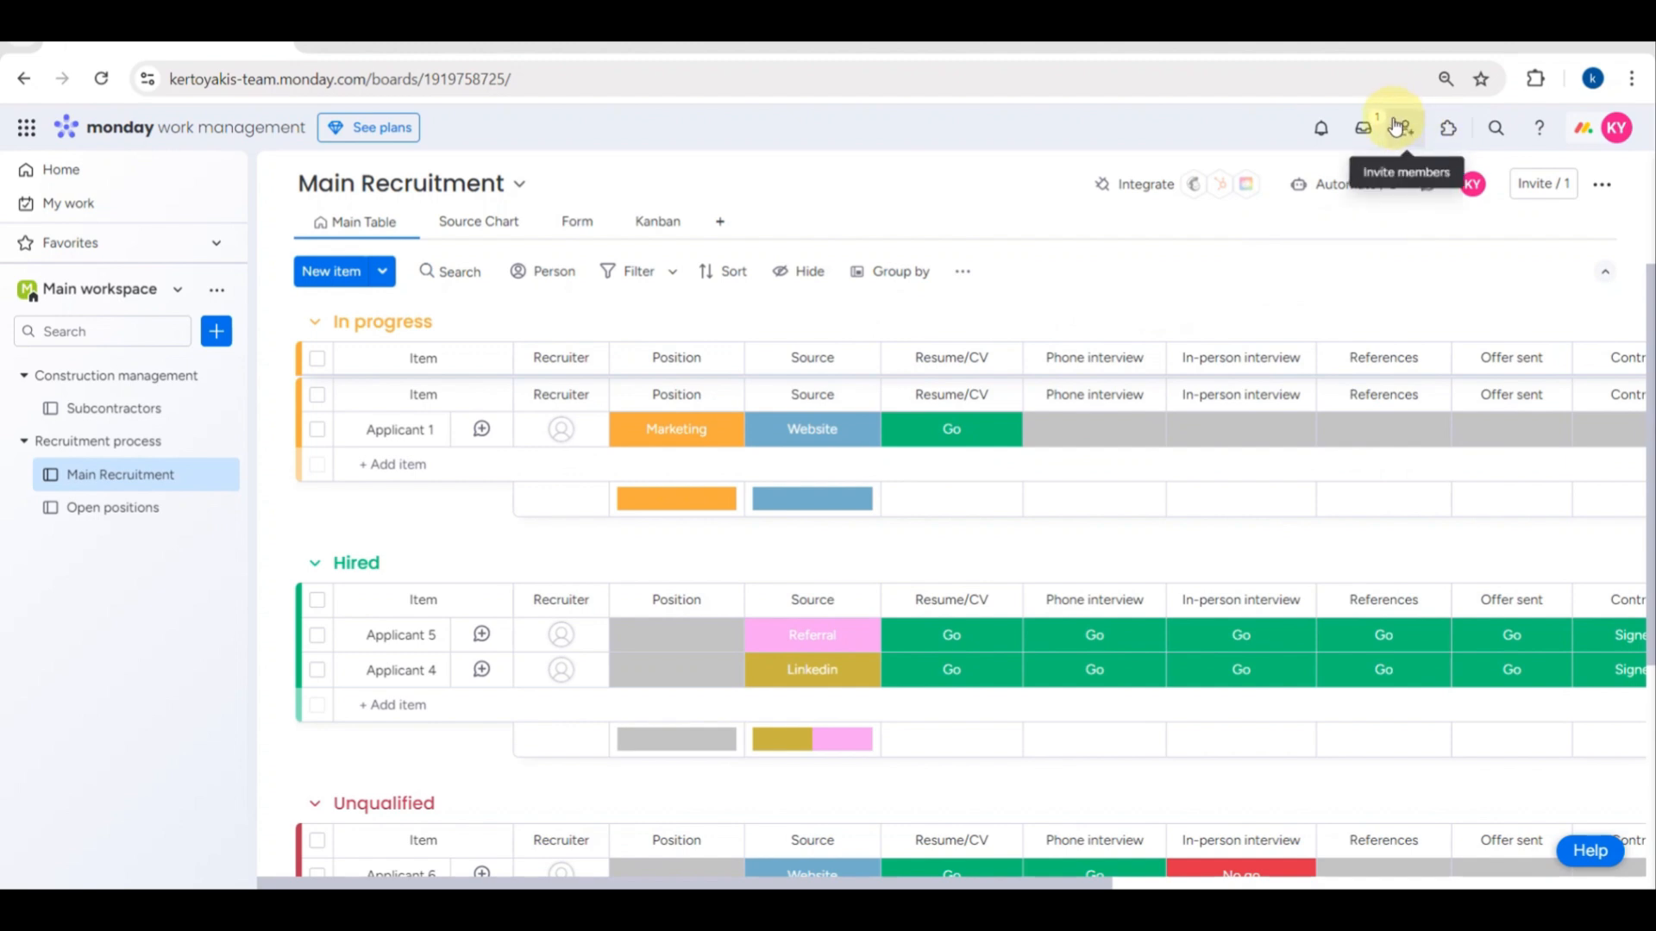
Step: Check the notifications assigned to the account and the unread updates in the update feed
{"action": "left_click", "coordinate": [1317, 127]}
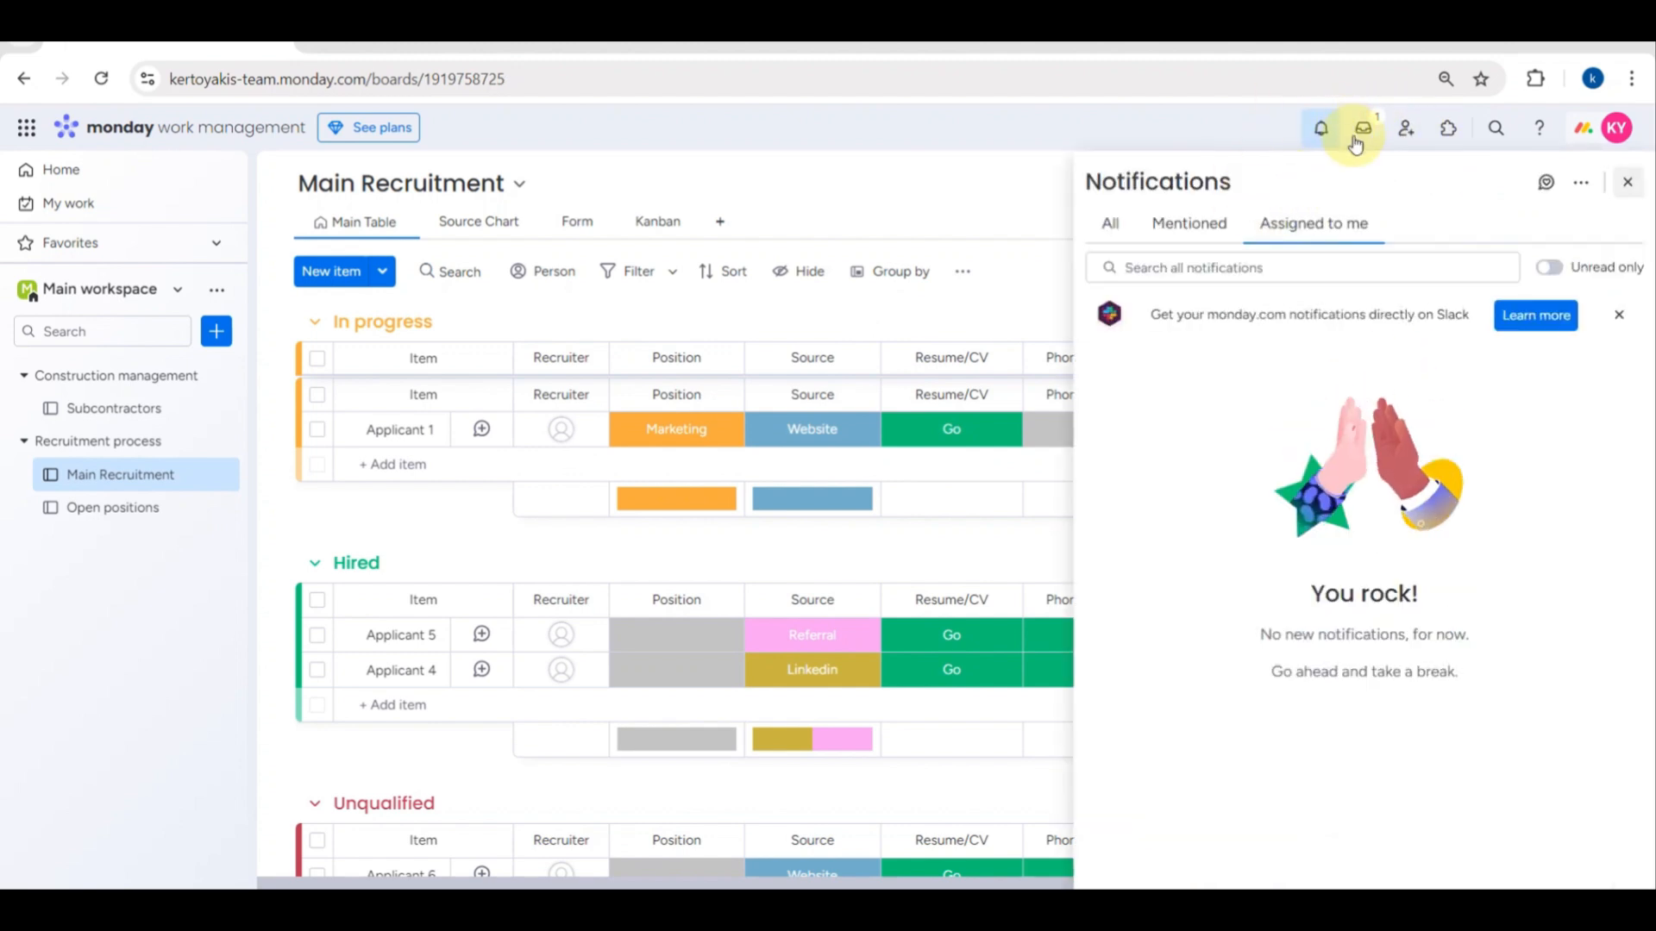
{"action": "left_click", "coordinate": [1356, 138]}
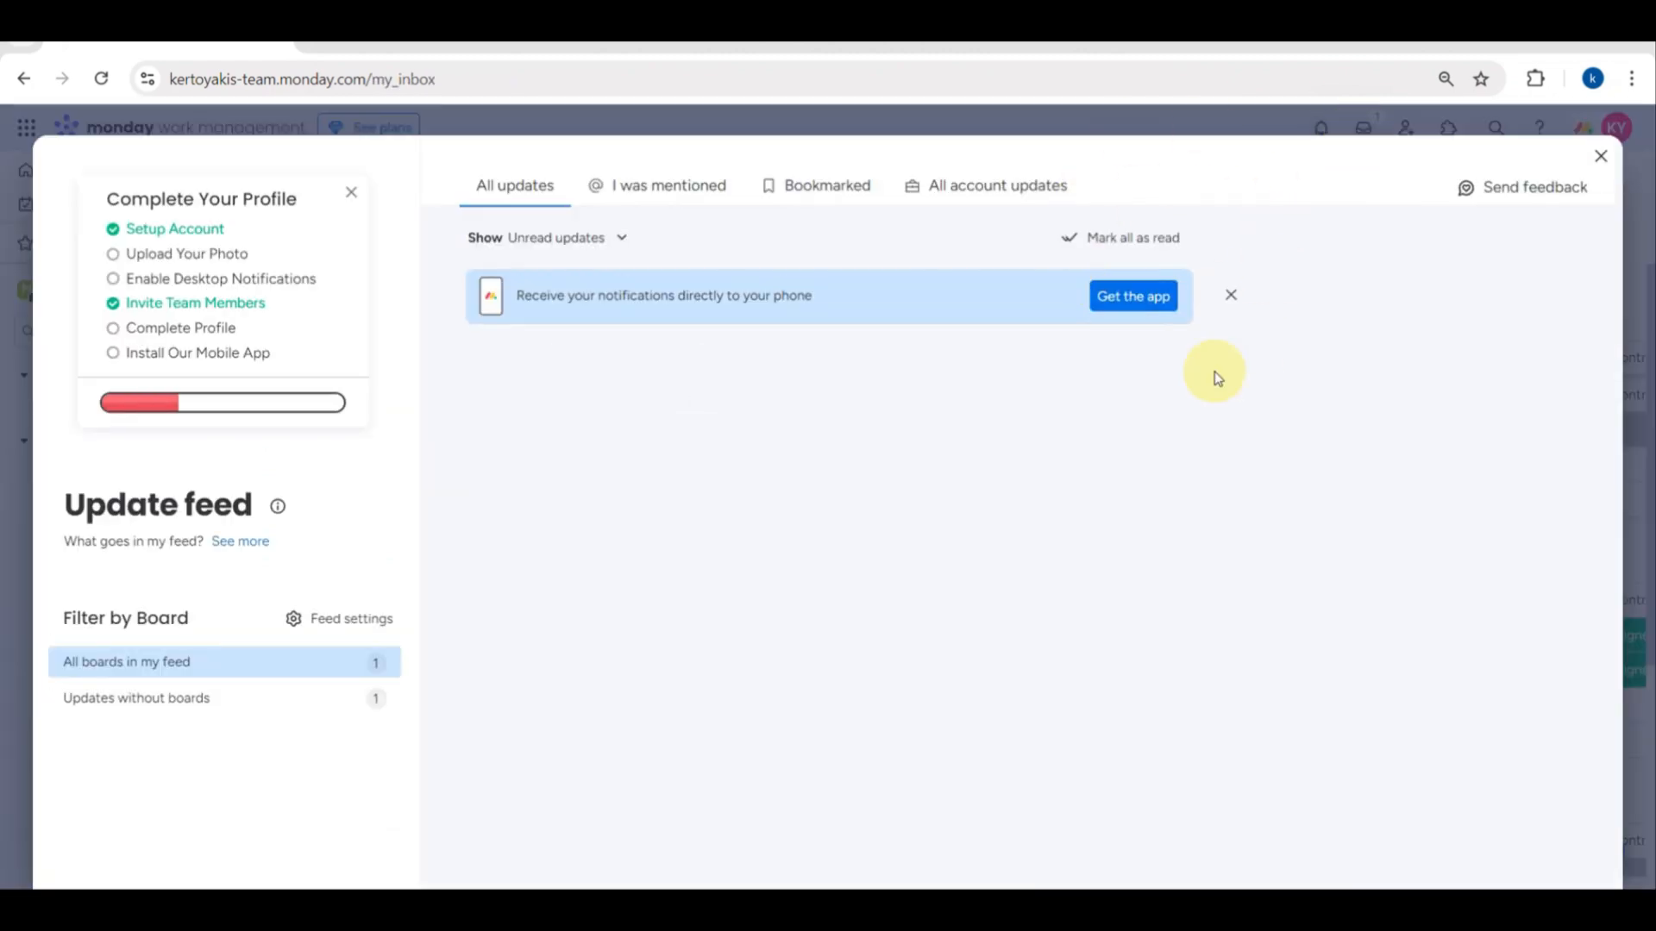
{"action": "left_click", "coordinate": [1605, 151]}
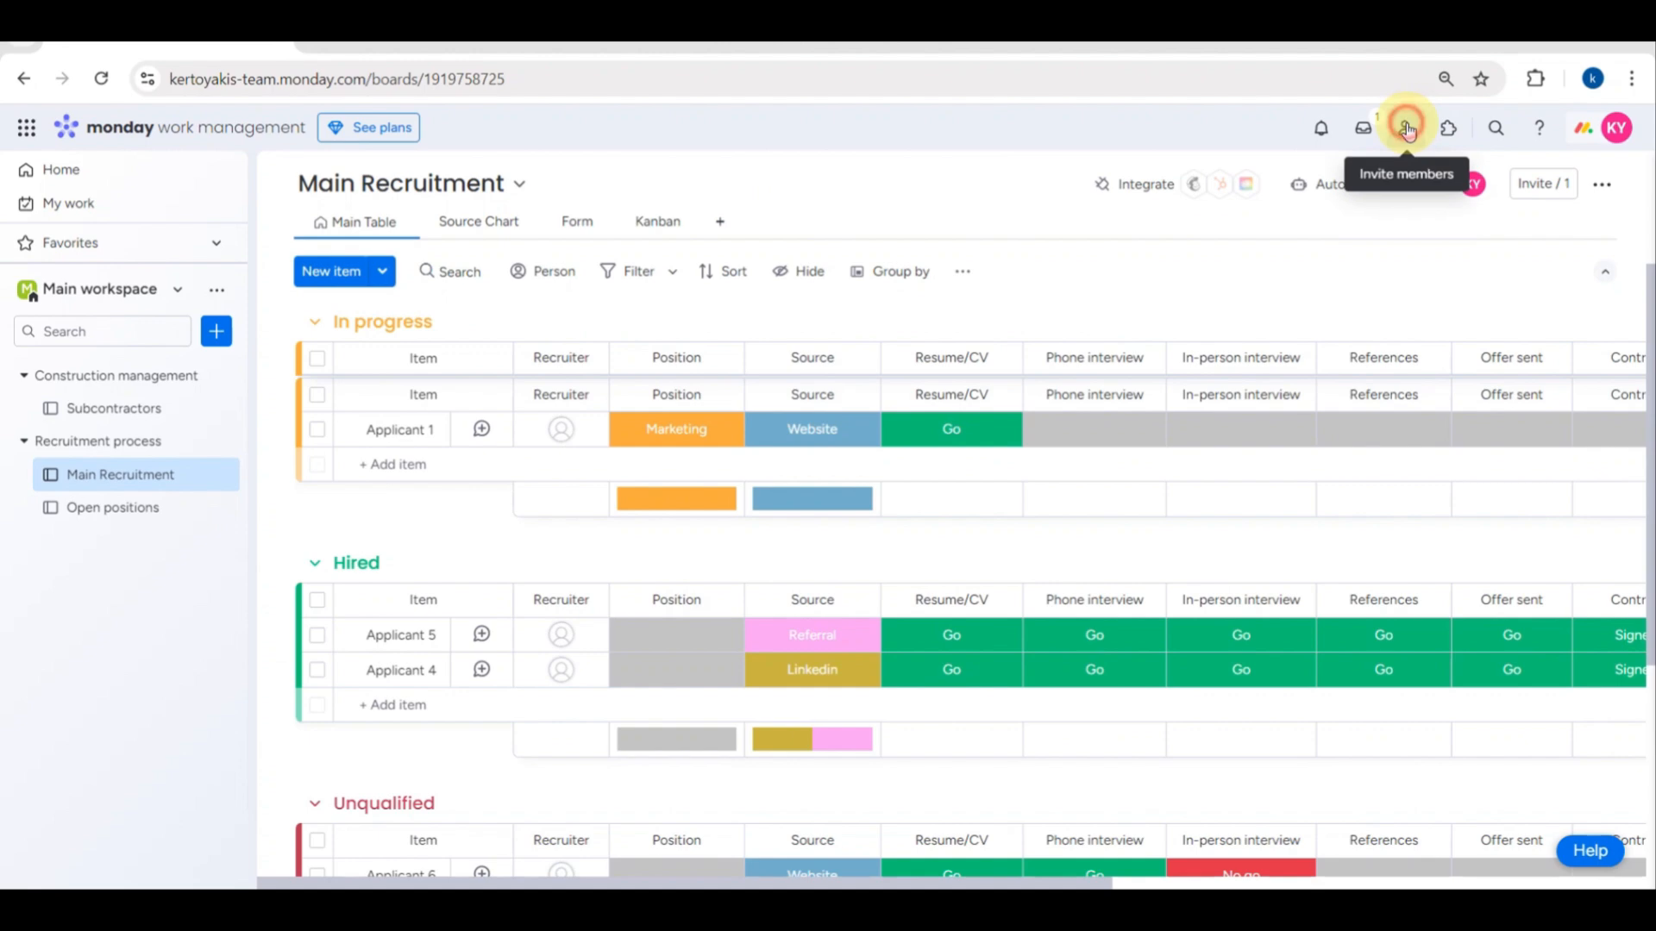
Step: Examine the Member and Viewer (Read-only) options for inviting people to work management, and close the invitation without sending it
{"action": "left_click", "coordinate": [1407, 130]}
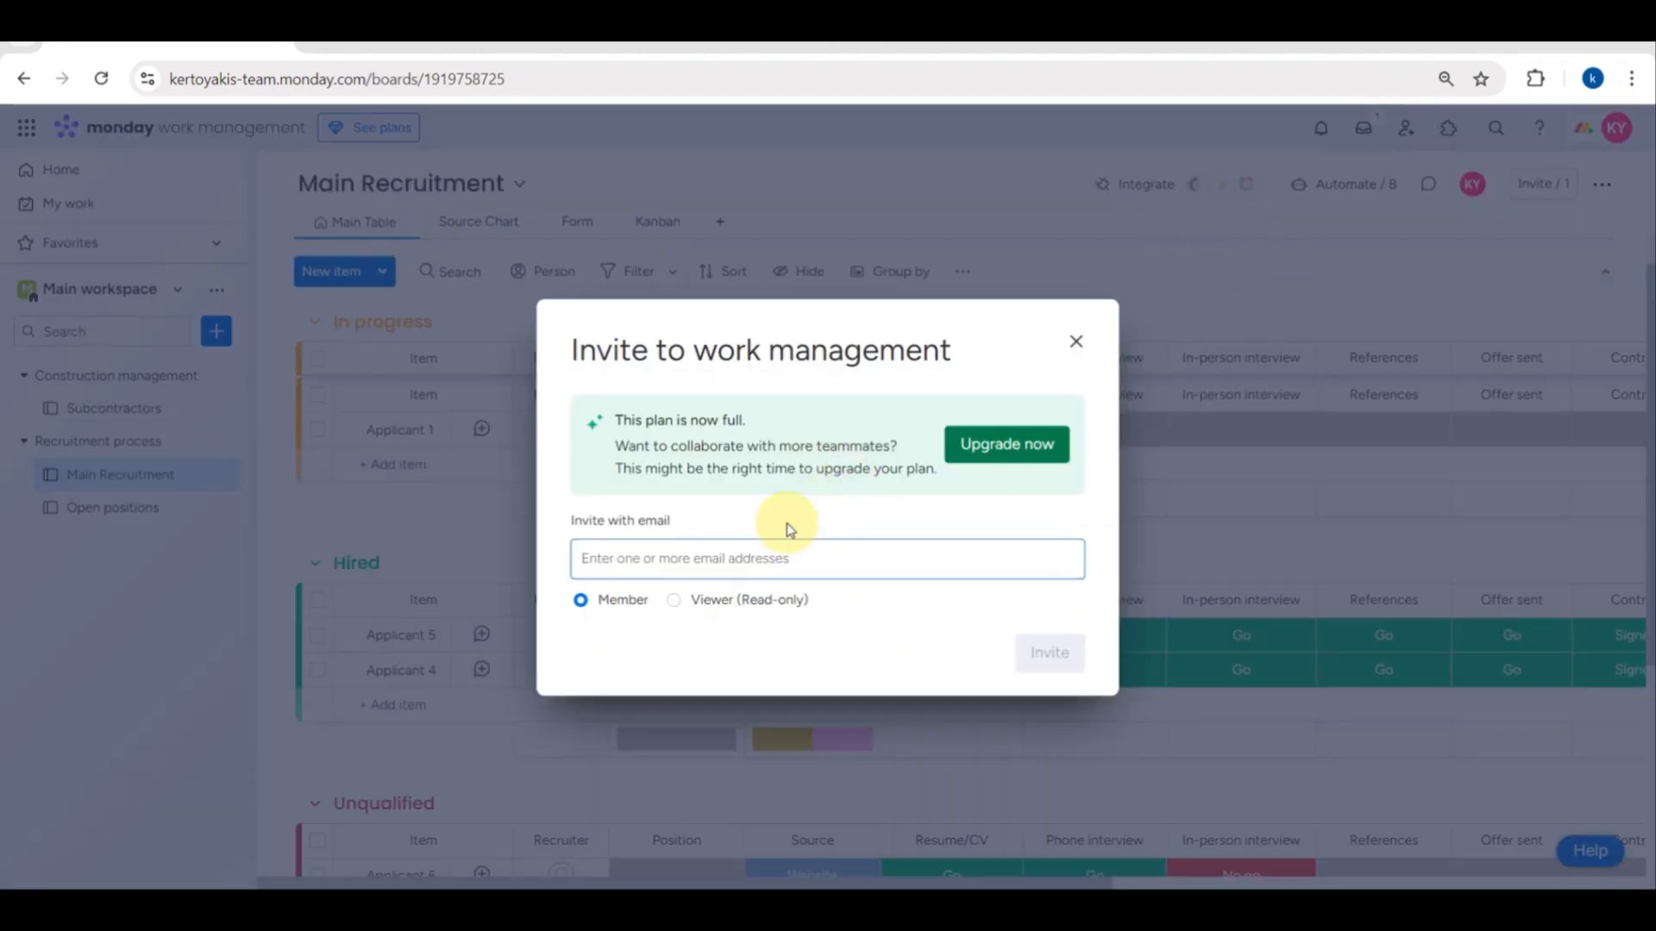
{"action": "left_click", "coordinate": [673, 602]}
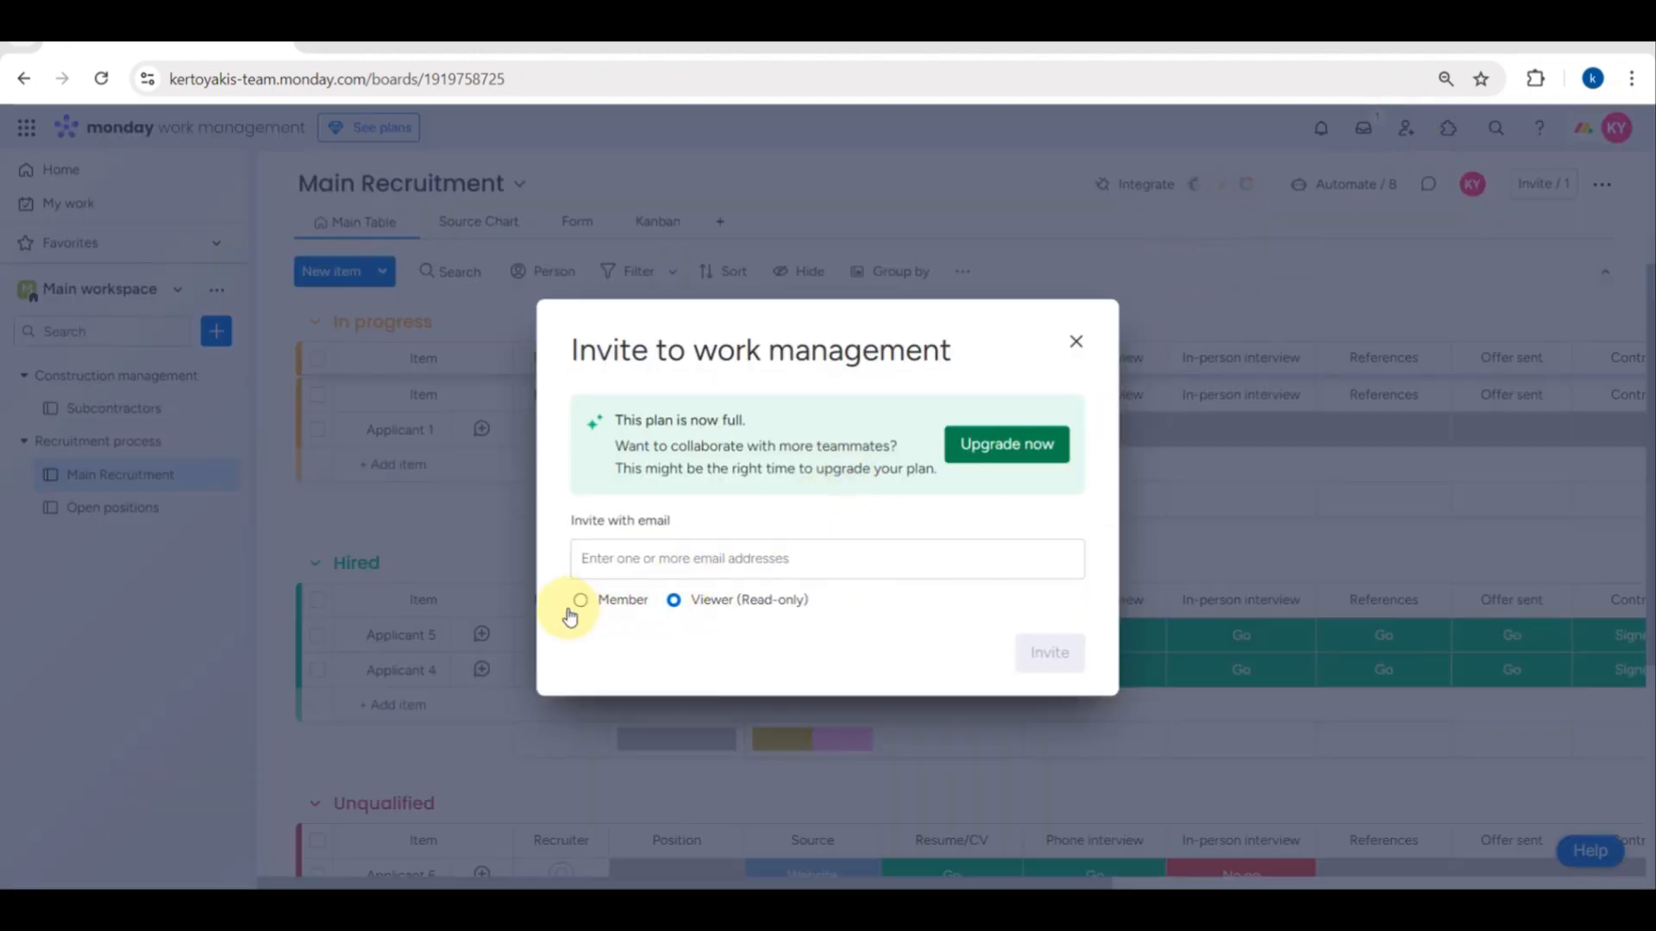
{"action": "scroll", "coordinate": [632, 595], "scroll_direction": "up", "scroll_amount": 5}
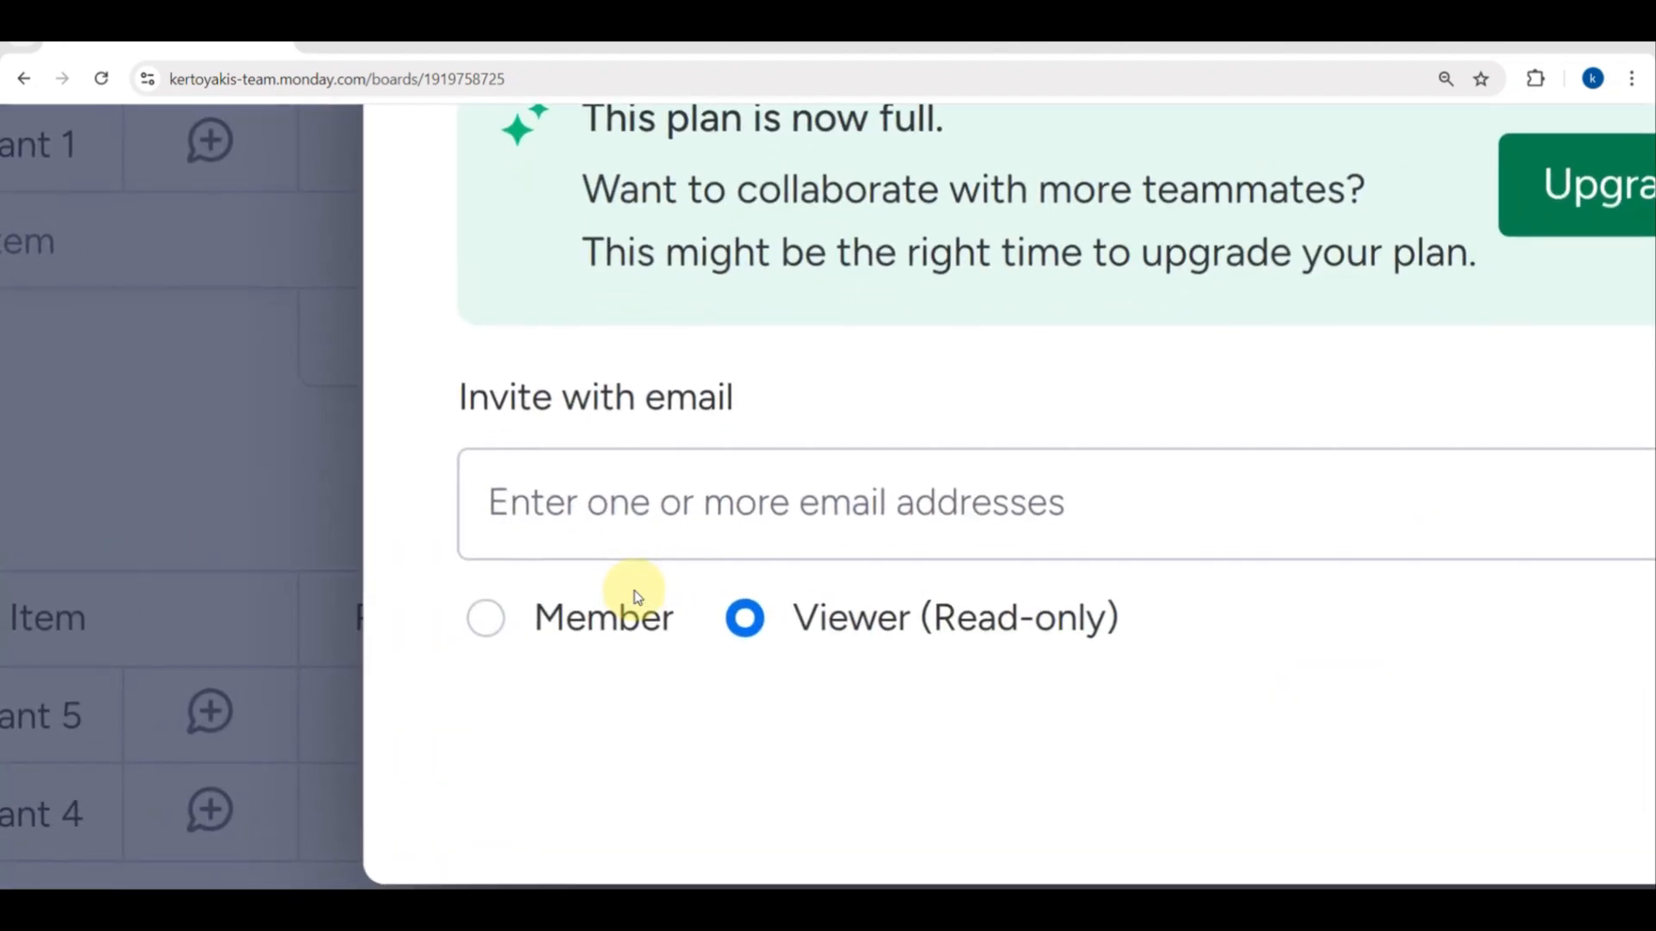
{"action": "scroll", "coordinate": [477, 624], "scroll_direction": "down", "scroll_amount": 5}
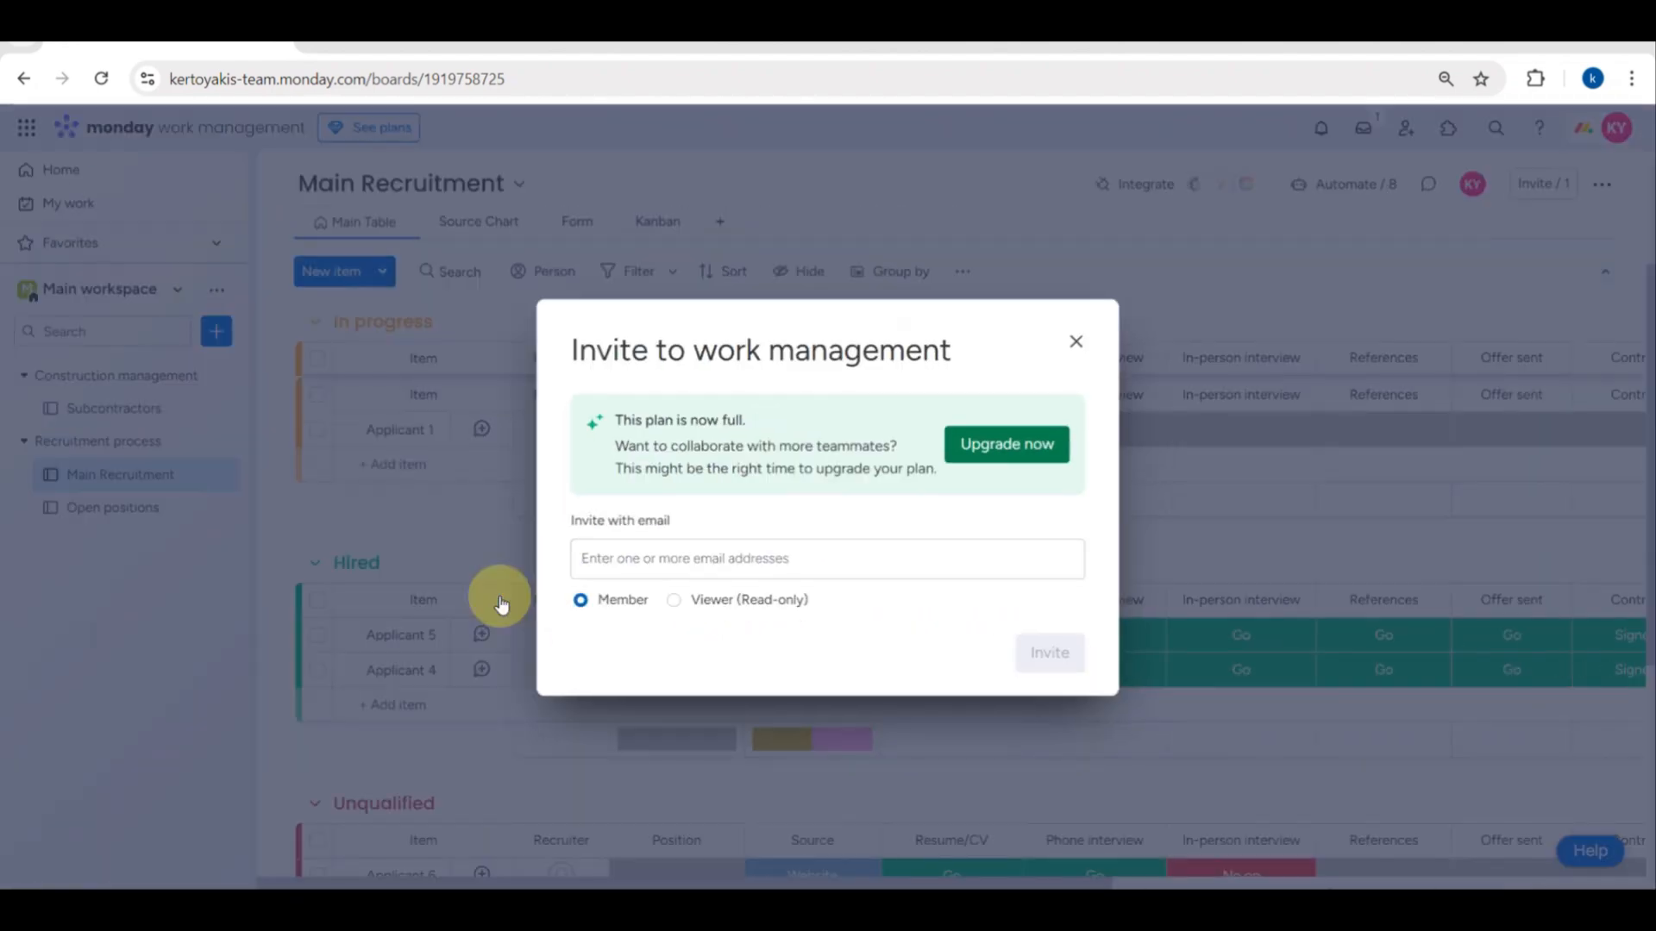
{"action": "left_click", "coordinate": [1075, 336]}
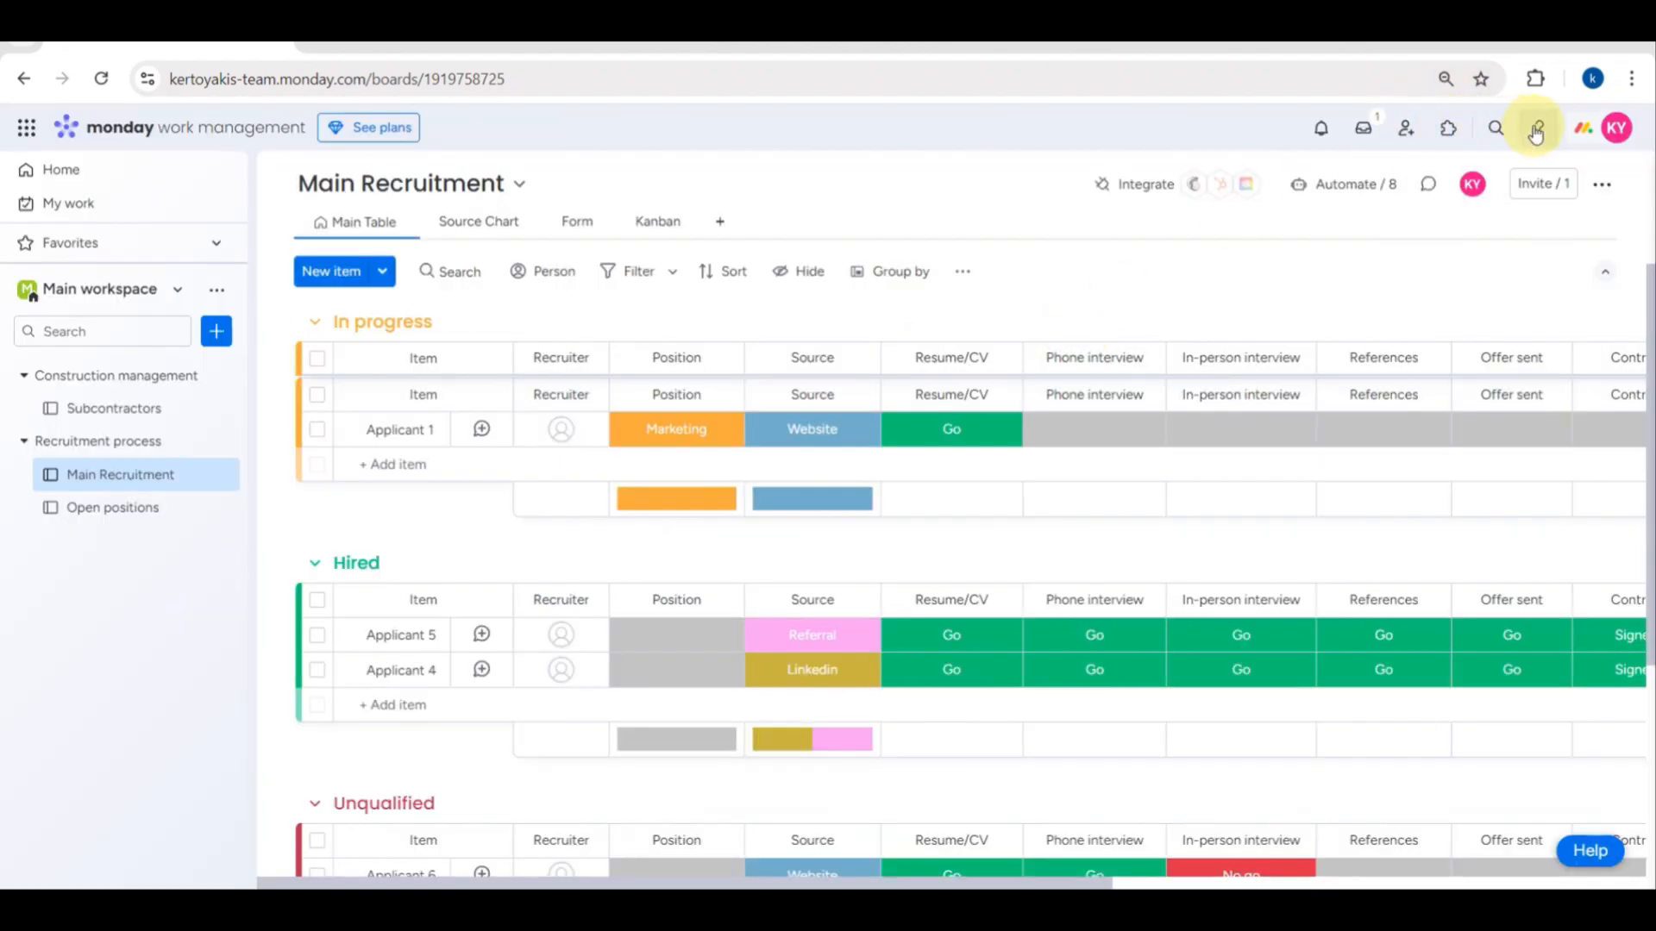
Step: Review the Unqualified and Waitlisted groups and their columns through to the applicants' contact details
{"action": "scroll", "coordinate": [1006, 423], "scroll_direction": "down", "scroll_amount": 3}
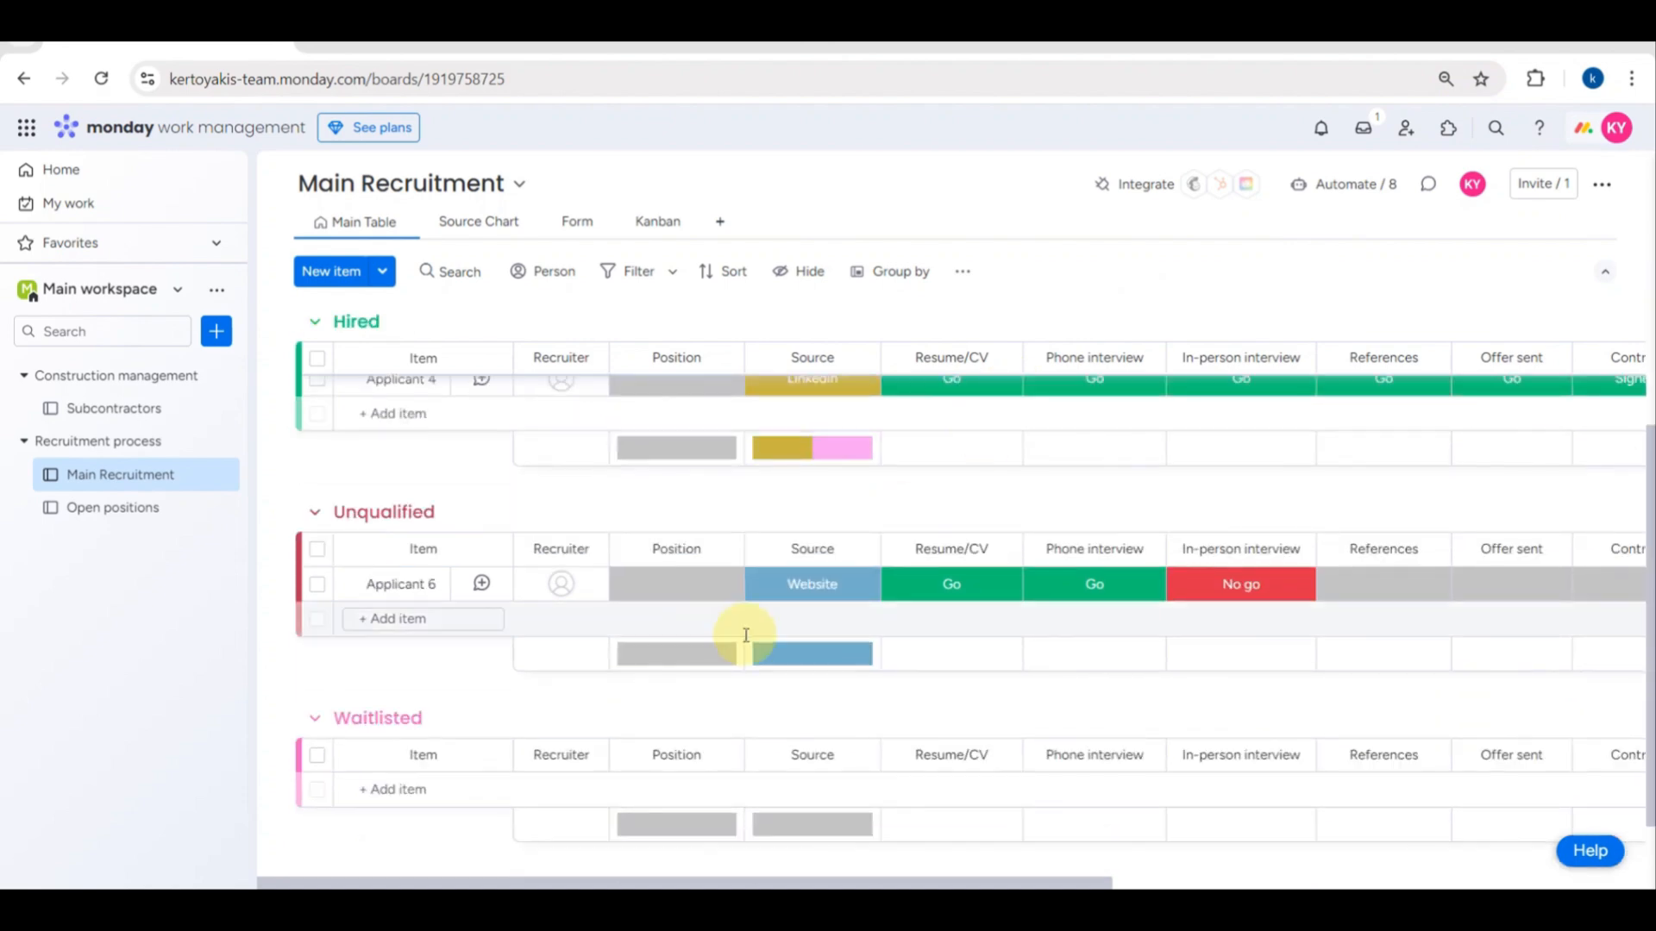
{"action": "scroll", "coordinate": [746, 636], "scroll_direction": "right", "scroll_amount": 8}
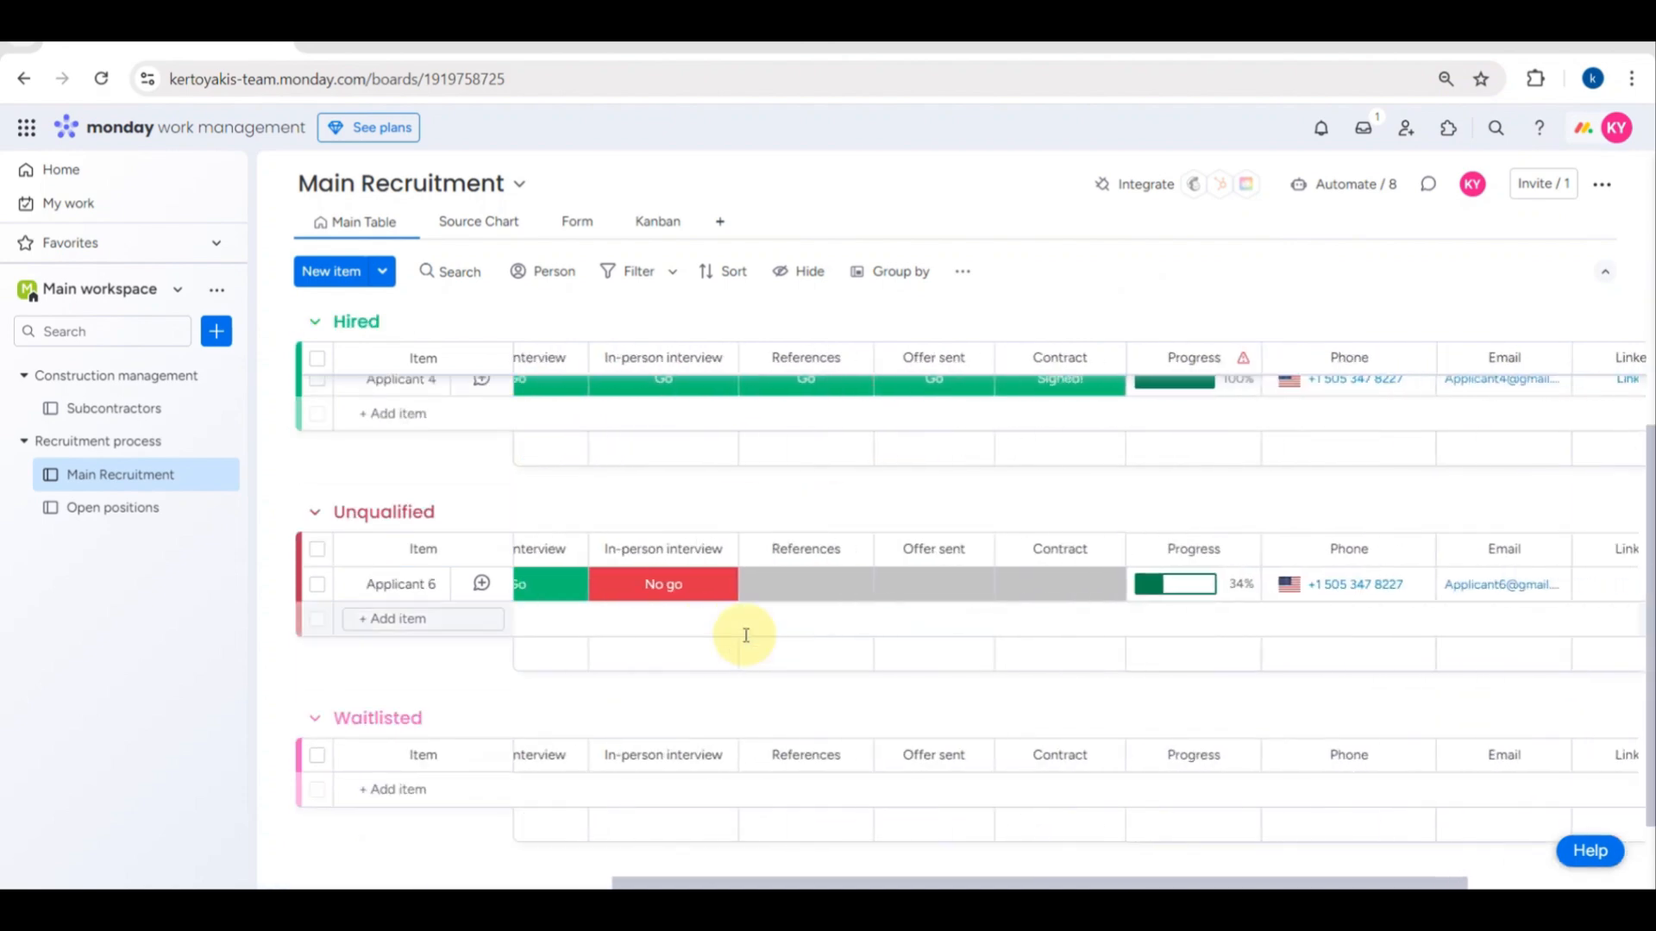